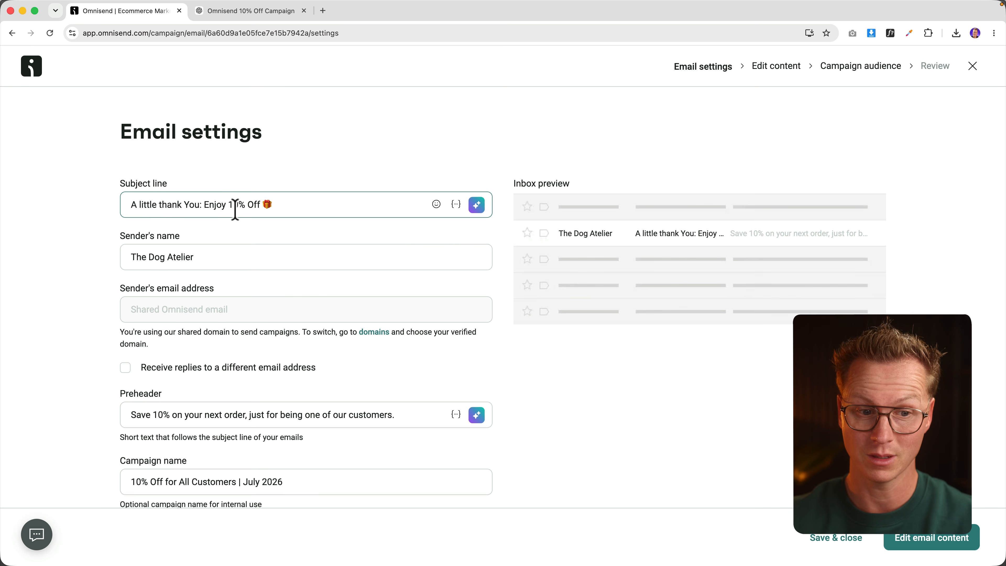
Step: Open the email content editor for the '10% Off for All Customers | July 2026' campaign
scroll(235, 218, "down", 5)
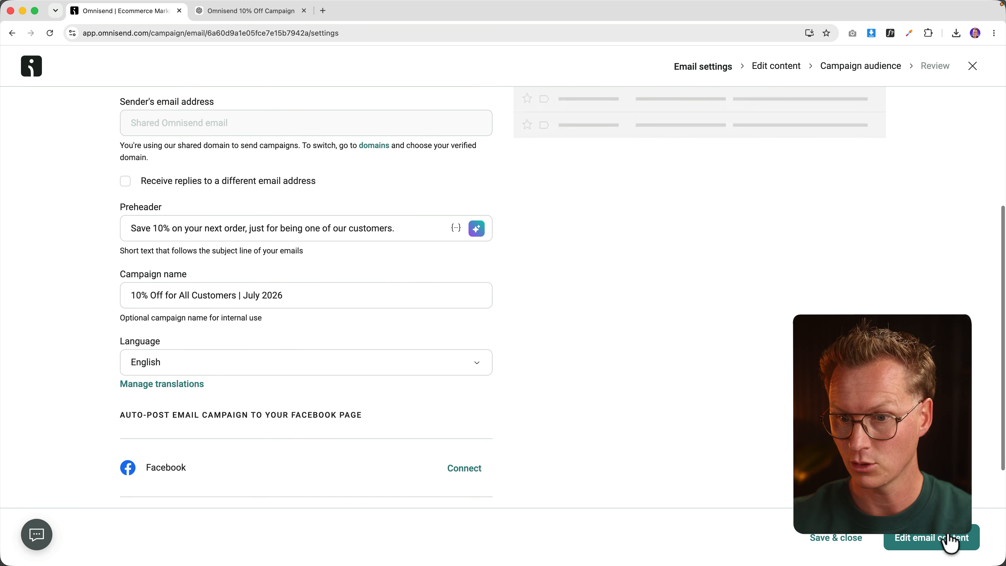
left_click(946, 542)
Step: Review the dog-treat email canvas, then switch to the other 10% Off campaign tab
scroll(498, 187, "down", 5)
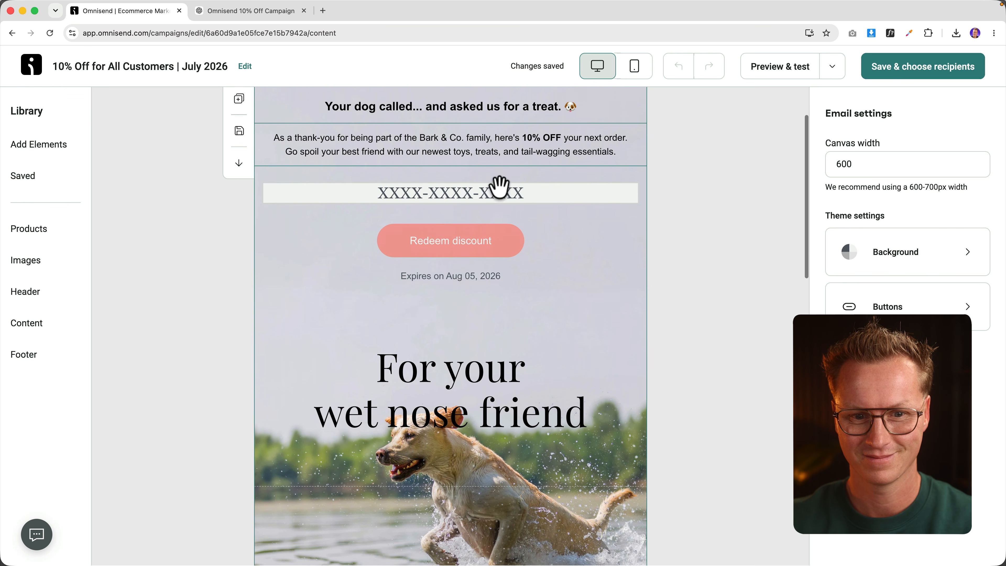
scroll(499, 186, "up", 5)
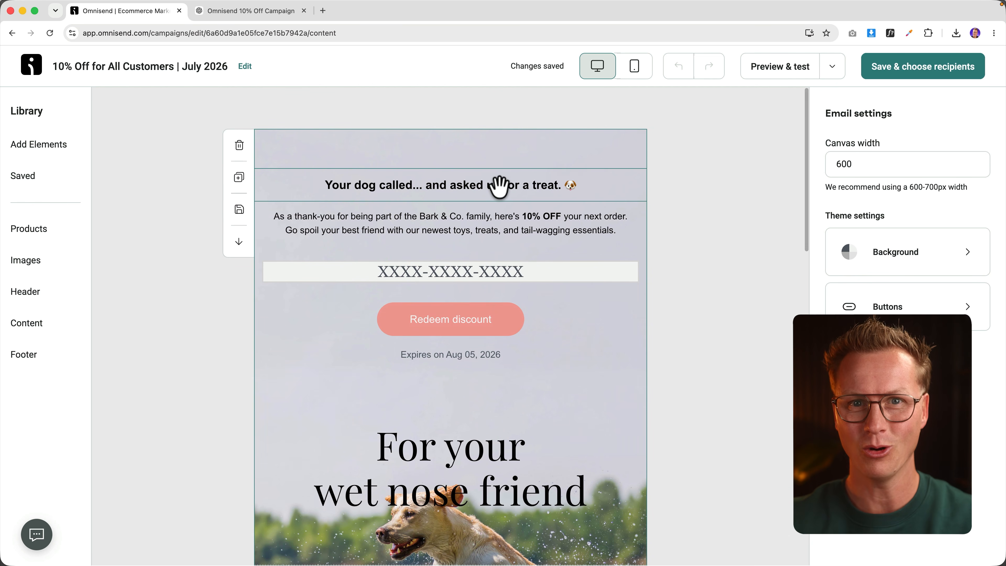
left_click(273, 11)
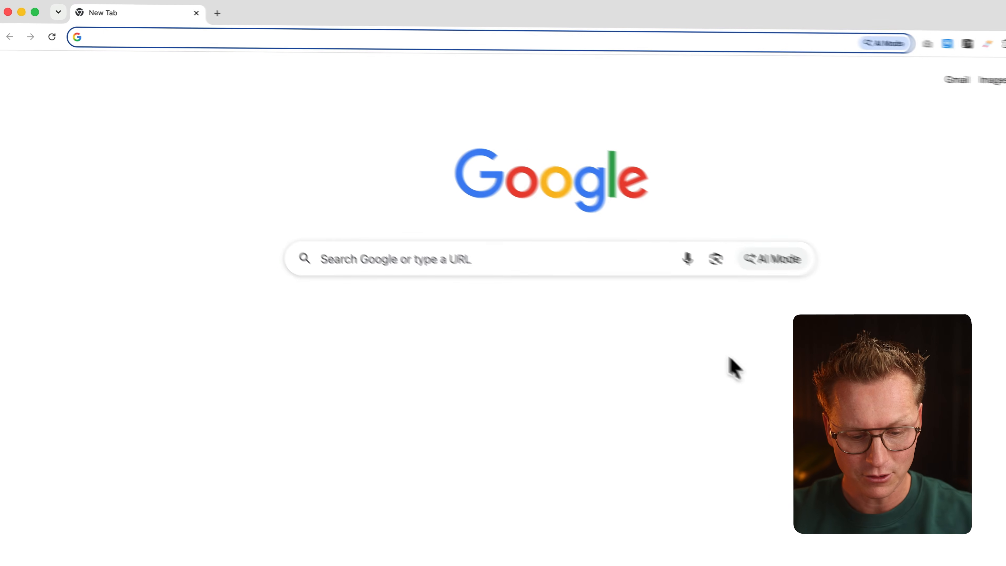
Step: Go to ferdy.com/omnisend and open the Migration overview page
type("ferdy.com/omnis")
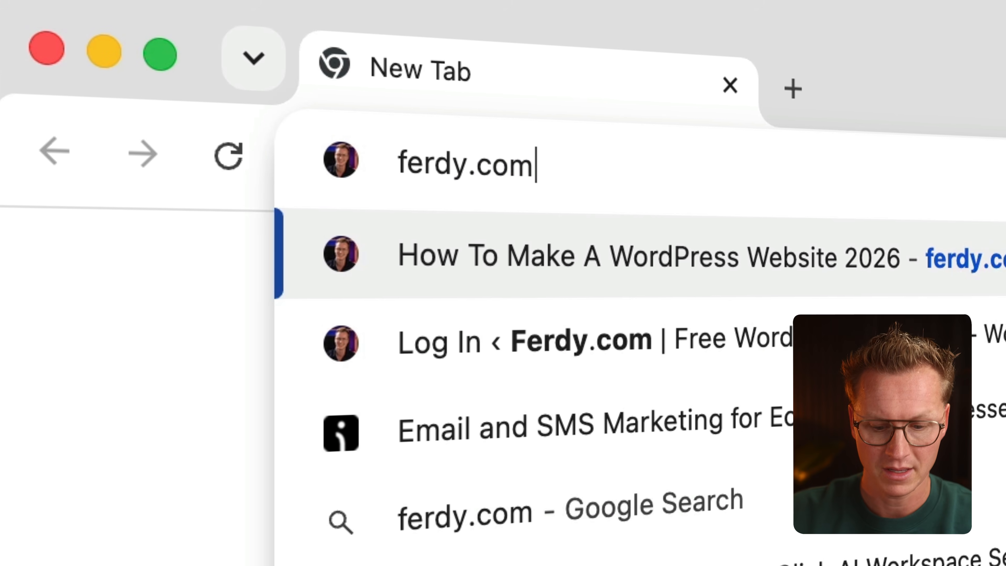
type("end")
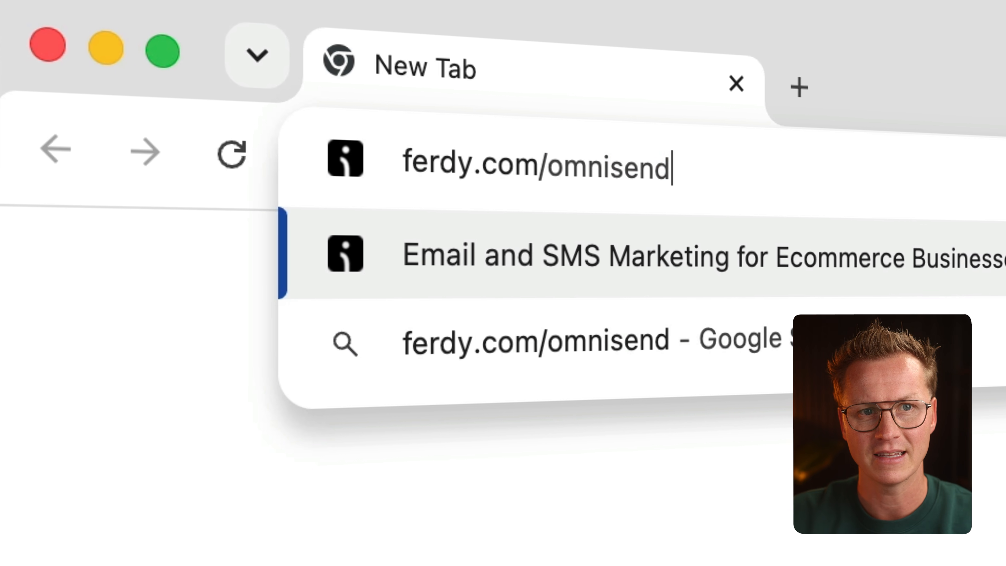
key("Return")
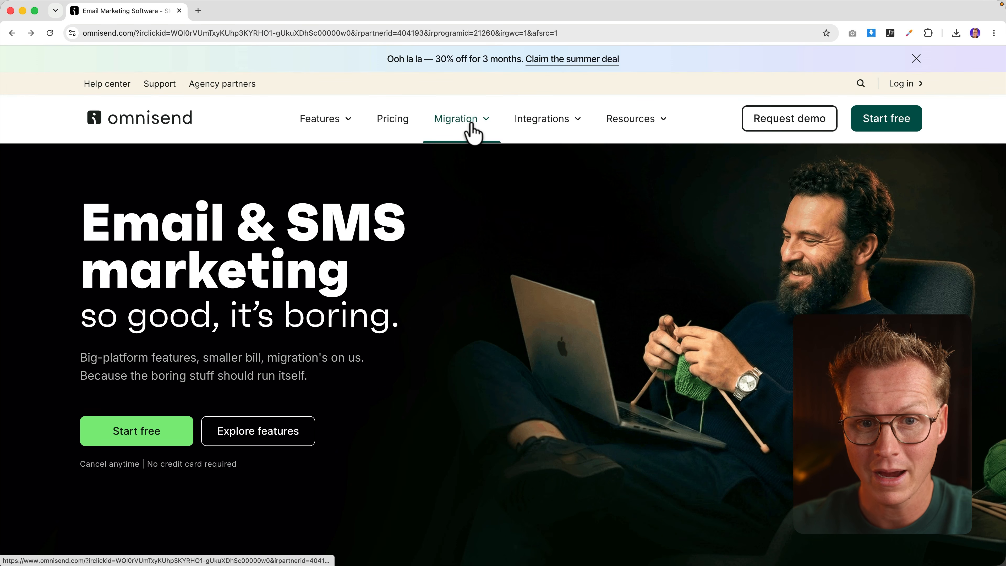
mouse_move(474, 133)
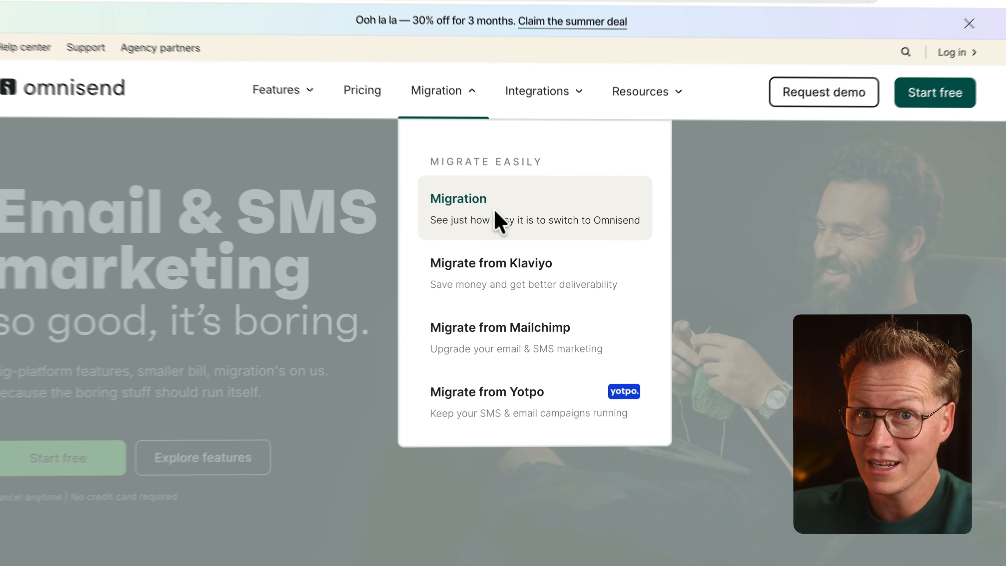
left_click(444, 174)
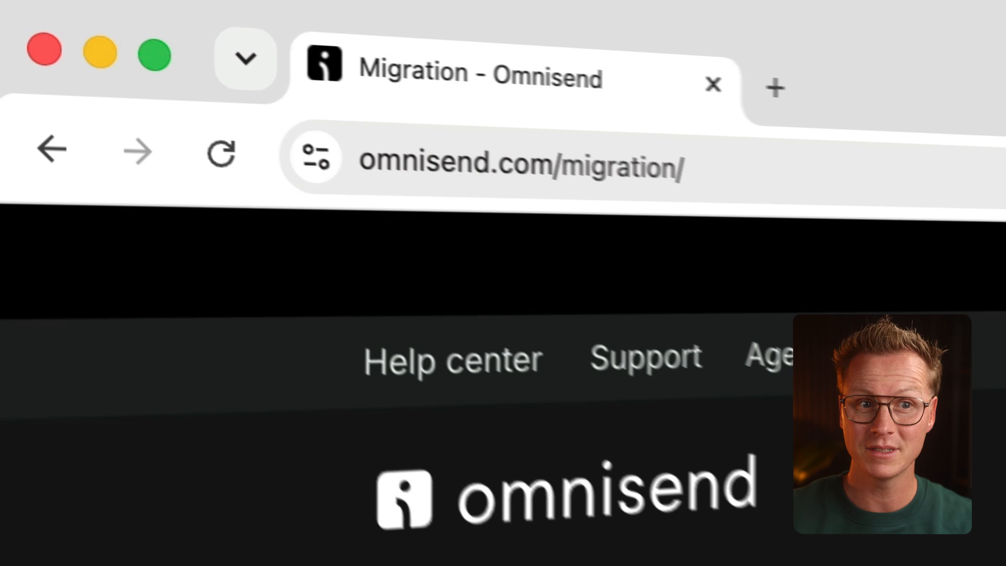
Step: Load ferdy.com in a new tab and open its site search
key("super+t")
type("ferdy.com")
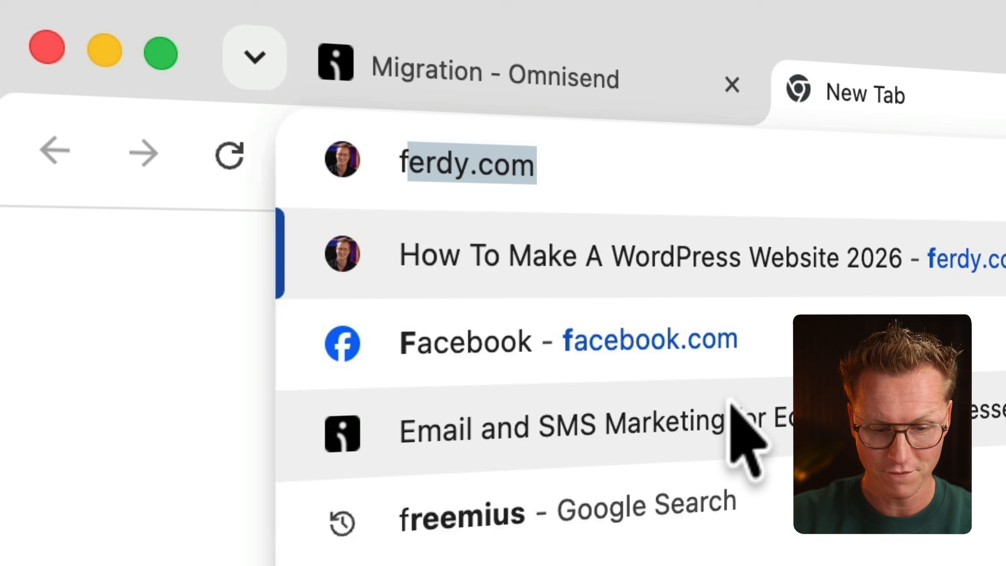
key("Return")
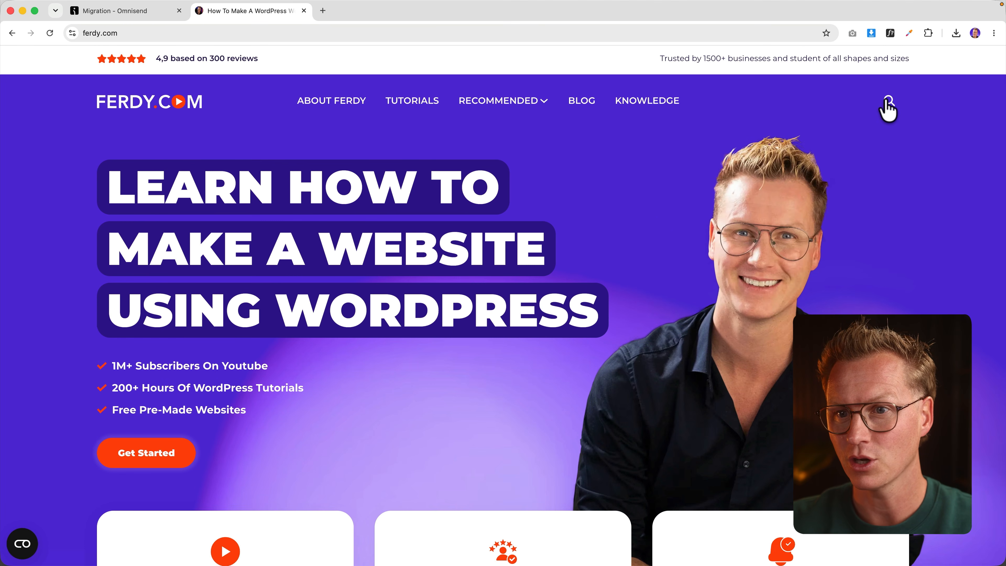
left_click(887, 101)
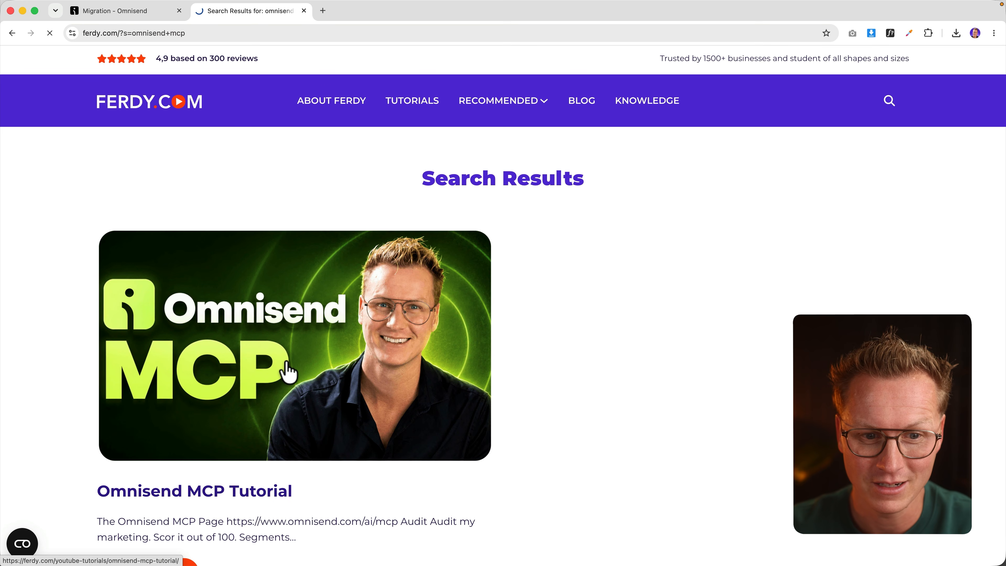
Step: Open the Omnisend MCP Tutorial post and follow its omnisend.com/ai/mcp link in a new tab
left_click(288, 372)
scroll(306, 360, "down", 10)
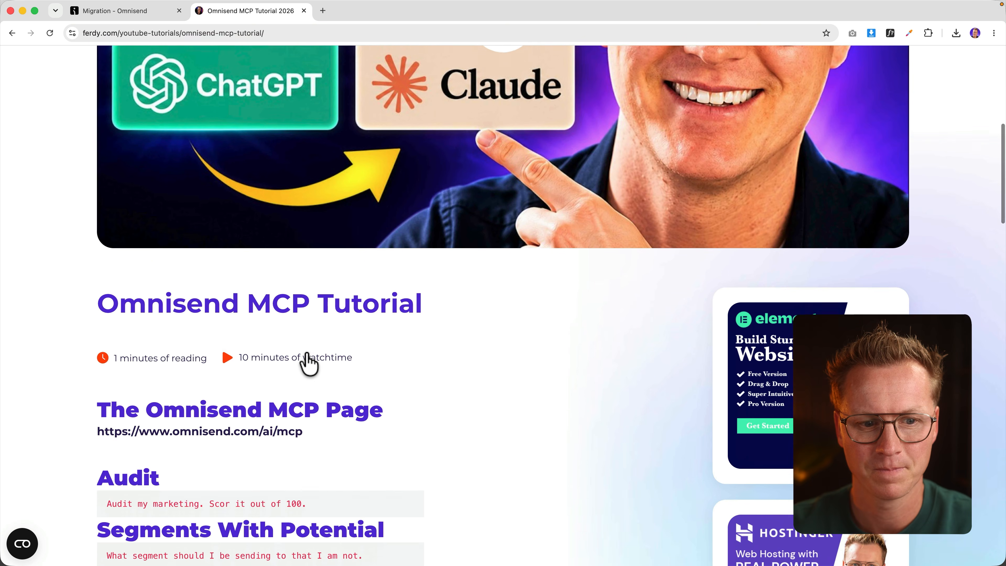
scroll(307, 354, "down", 1)
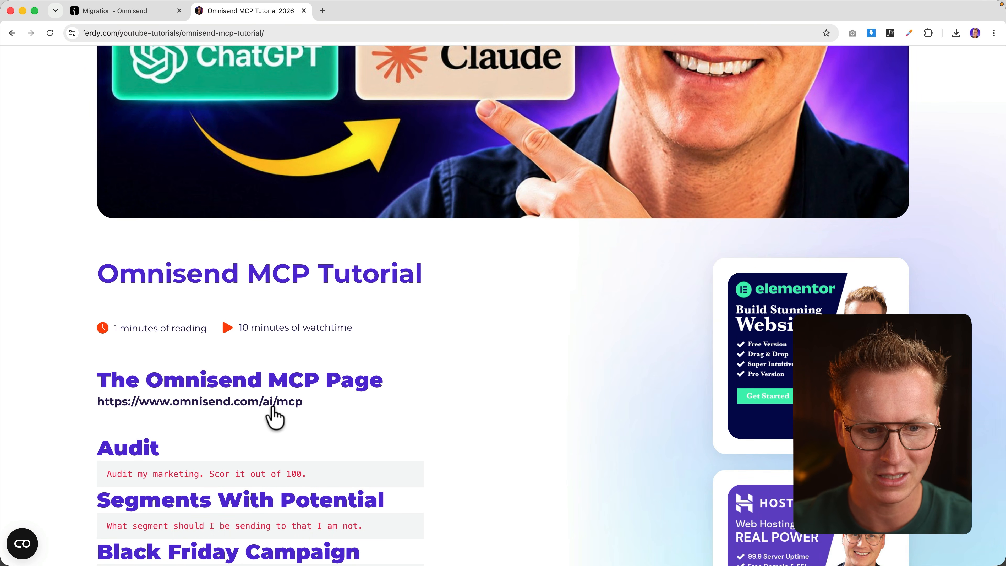
left_click(257, 401)
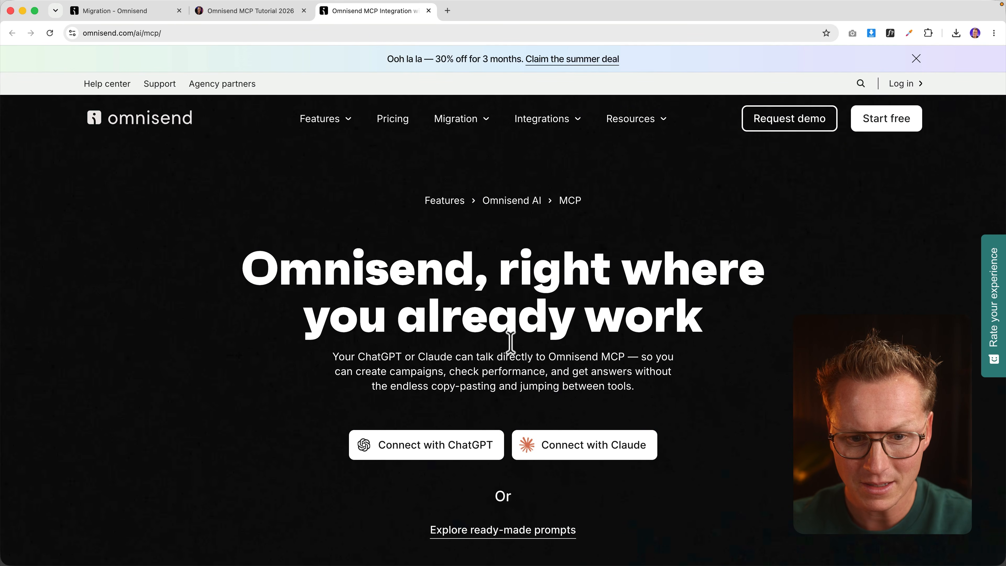
Step: Add the Omnisend app to ChatGPT and authorize it by logging into the Omnisend account
left_click(439, 449)
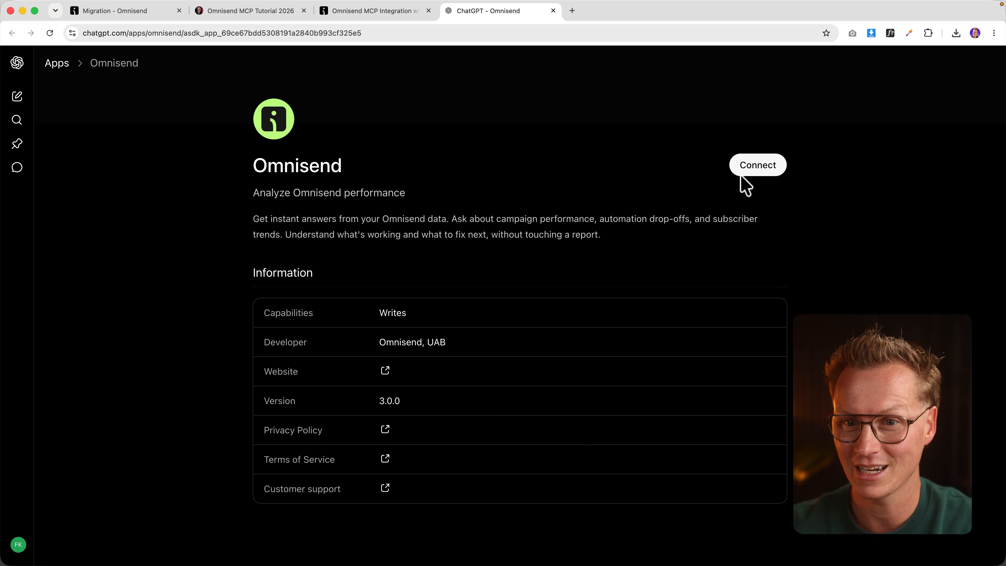
left_click(757, 168)
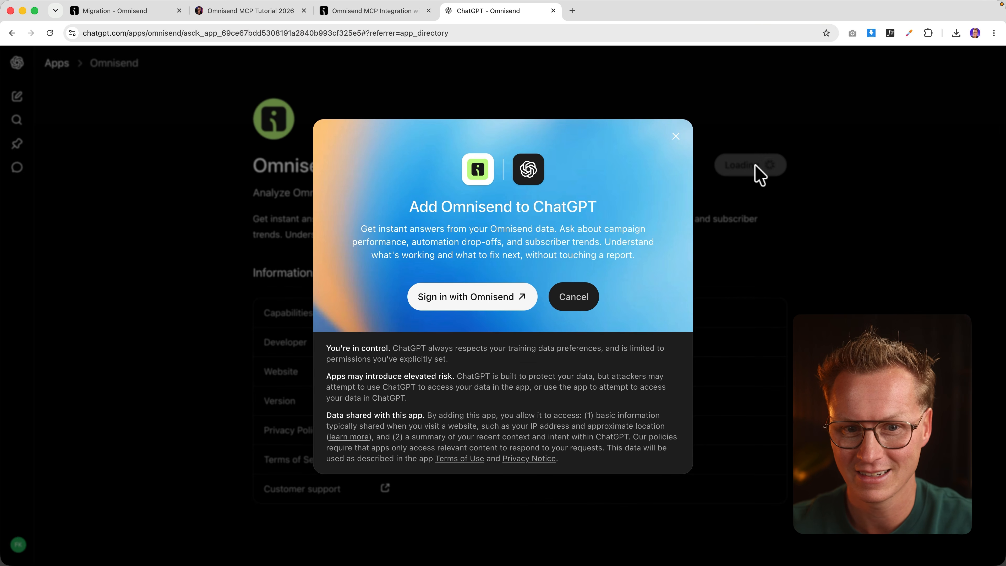
left_click(471, 297)
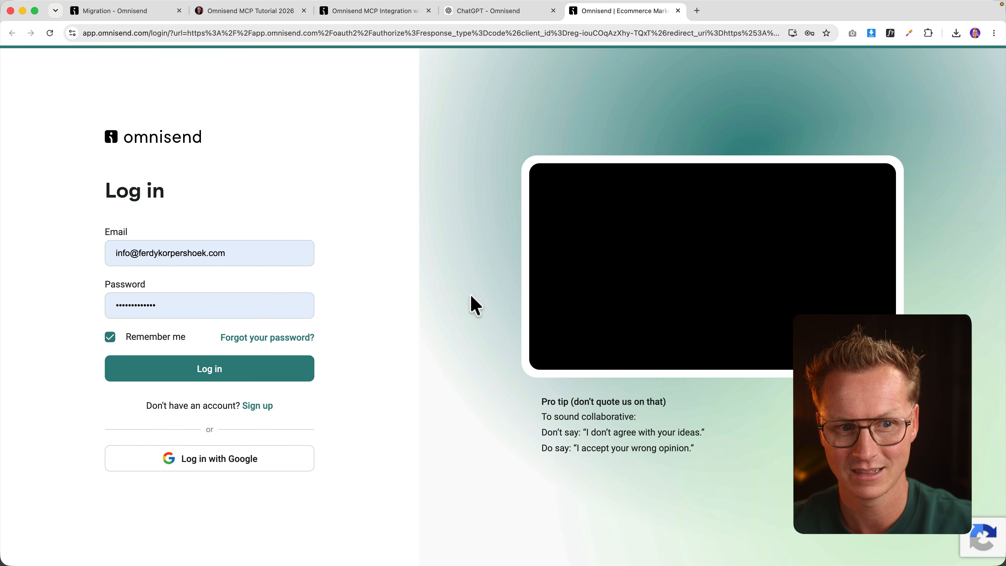
left_click(205, 372)
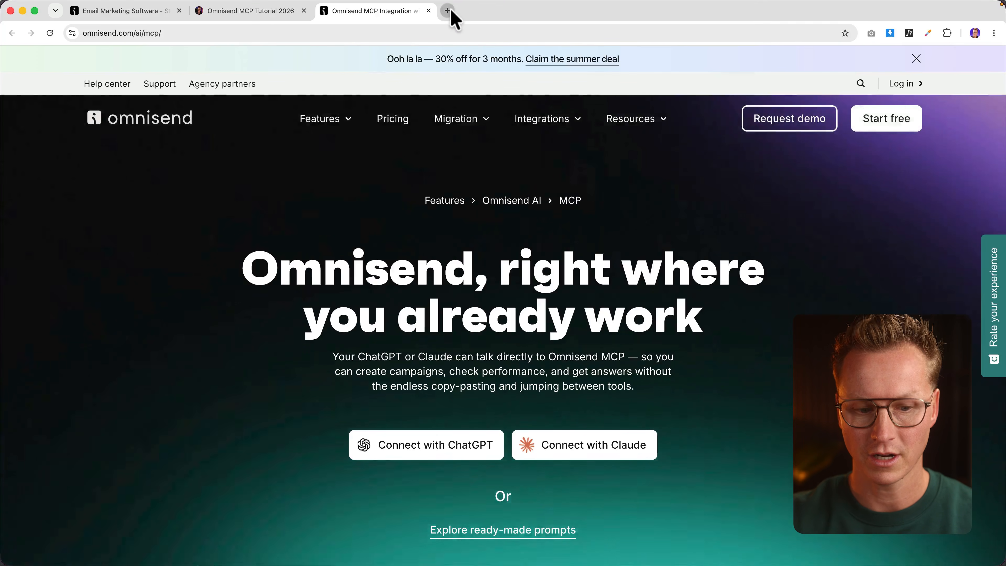
Step: Load Claude in a new tab and open Omnisend's guide for connecting to Claude
left_click(448, 11)
type("claude")
key("Return")
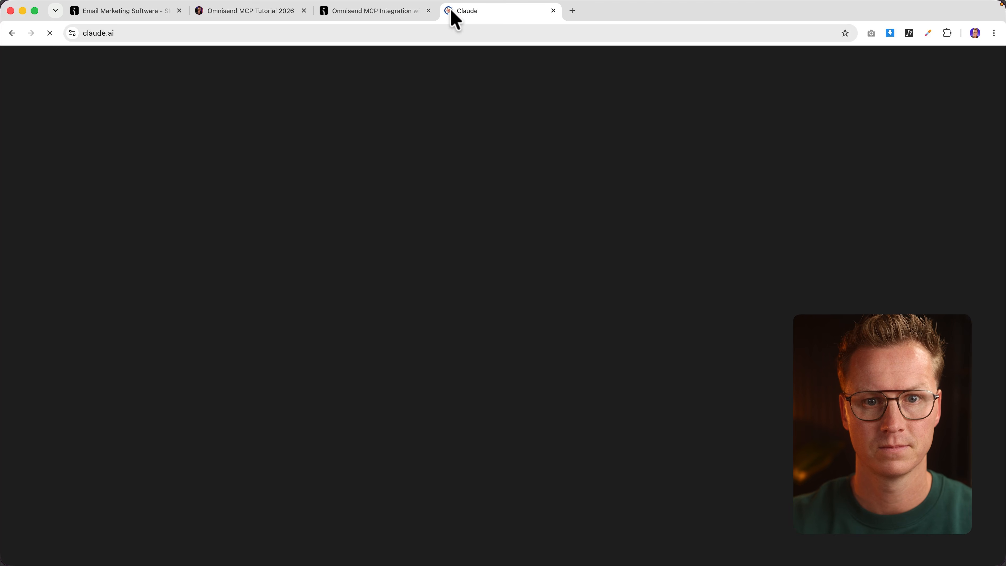
left_click(388, 12)
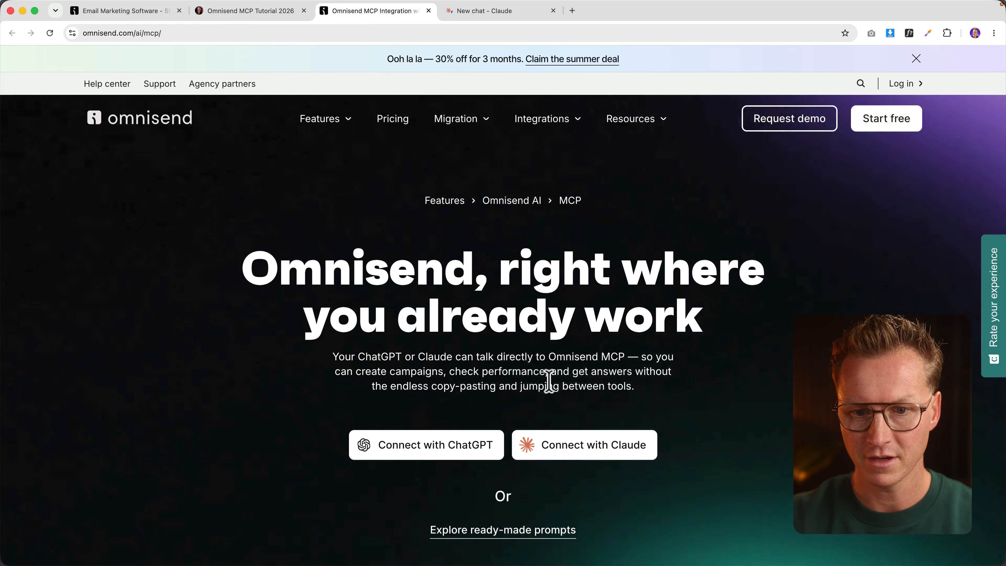
left_click(592, 451)
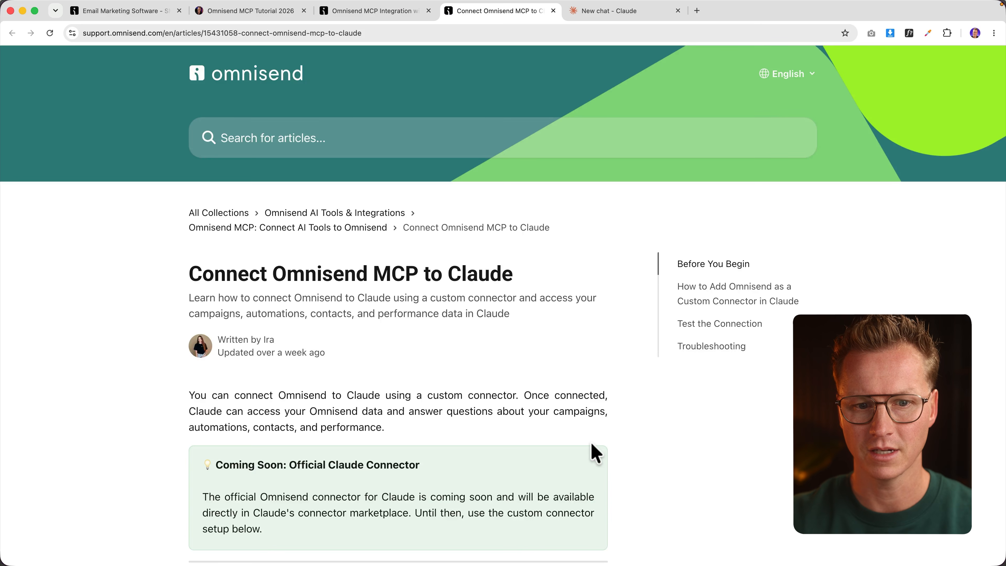
scroll(570, 394, "down", 15)
scroll(574, 402, "down", 5)
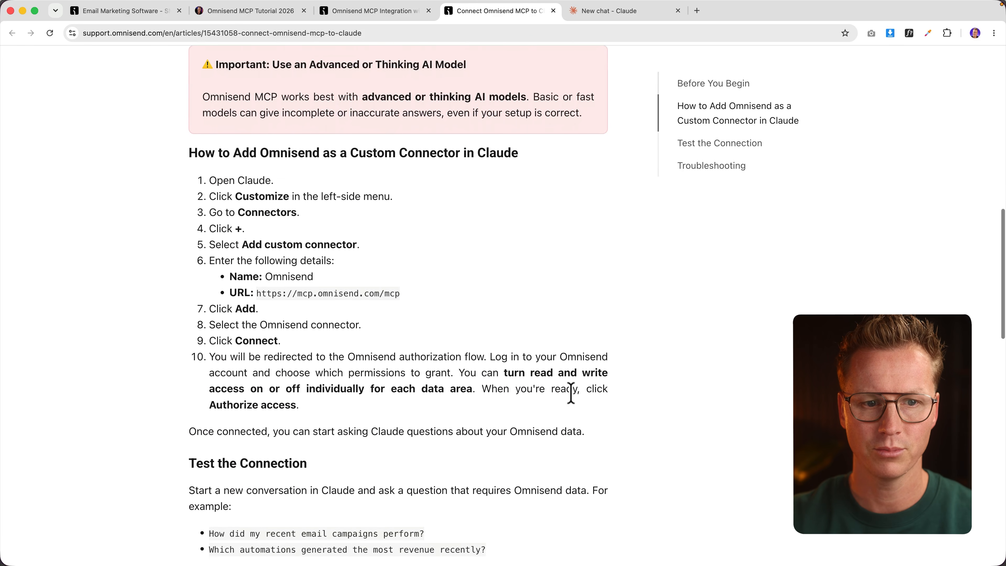
Step: Open Claude's custom connector form under Settings > Connectors, checking the guide for the server URL
left_click(609, 11)
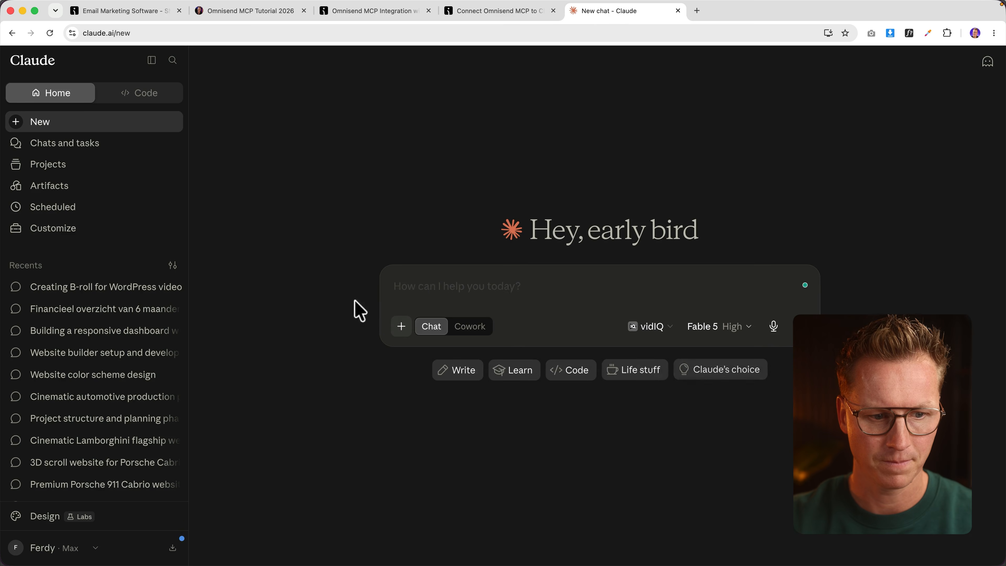
left_click(15, 549)
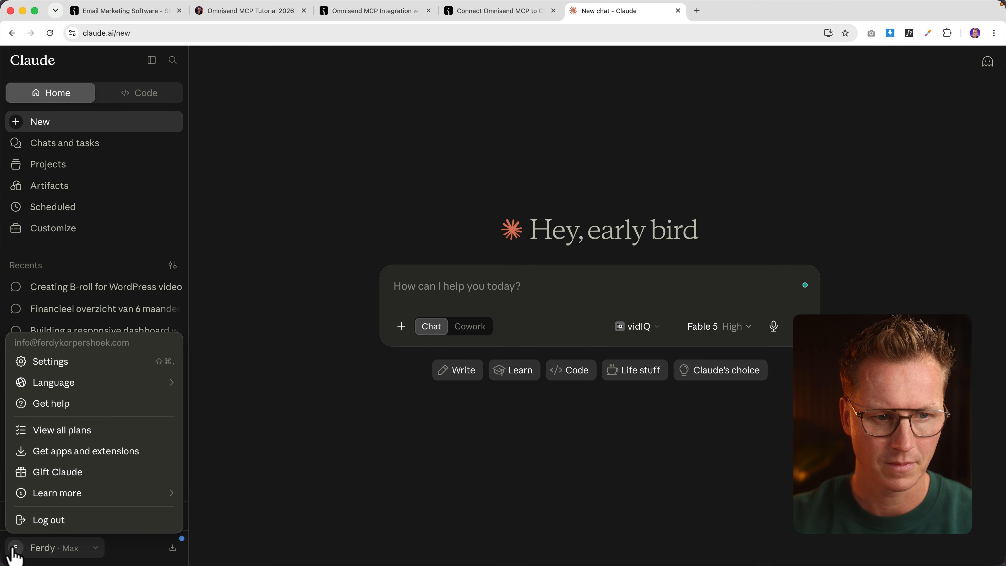
left_click(72, 362)
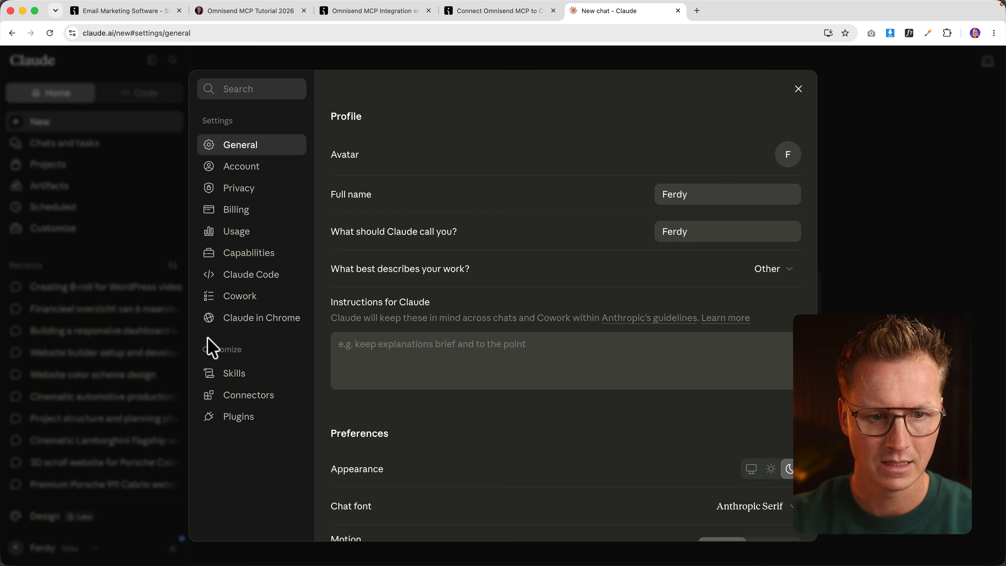
left_click(256, 402)
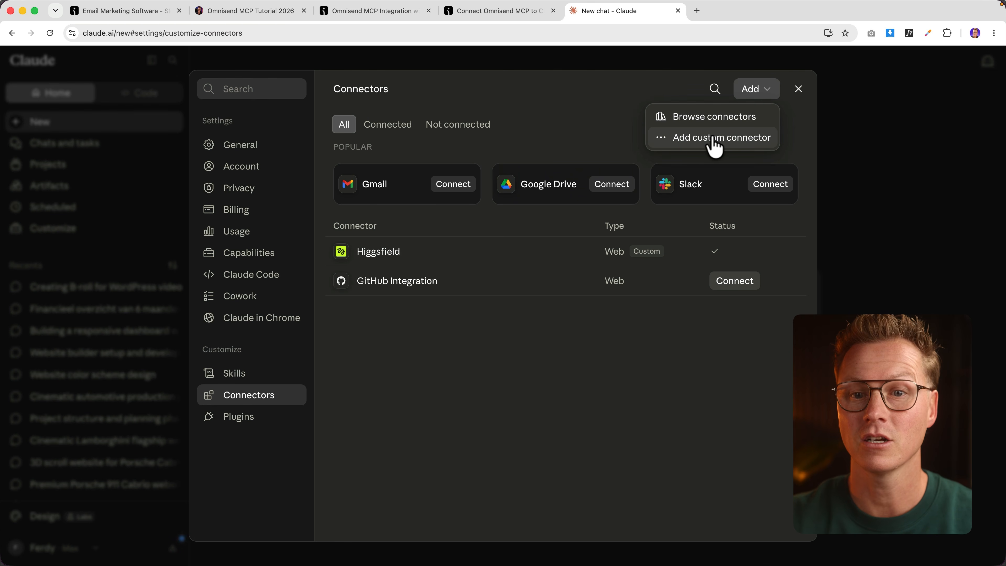
left_click(715, 137)
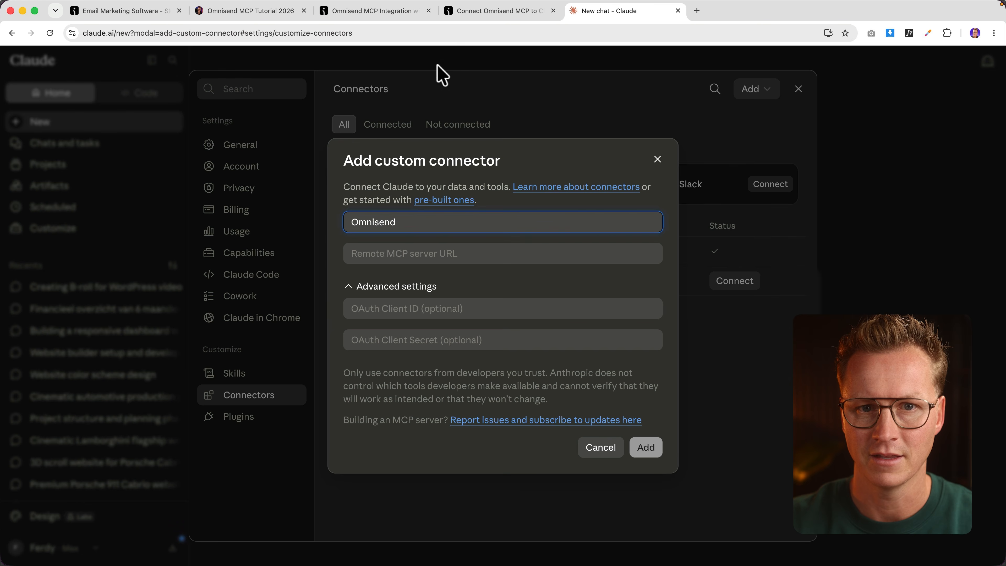
left_click(479, 12)
scroll(377, 285, "down", 3)
scroll(364, 245, "up", 1)
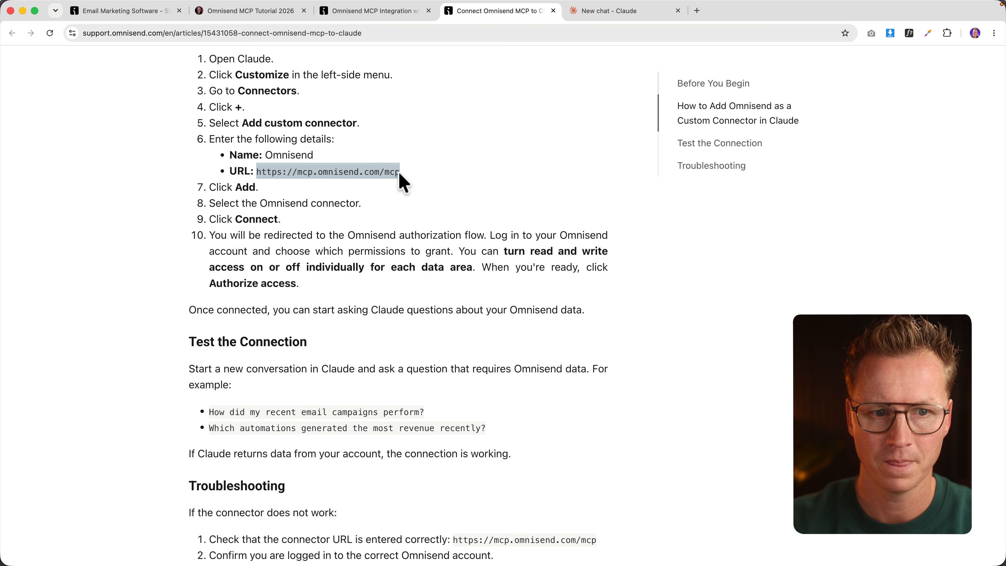
left_click(598, 15)
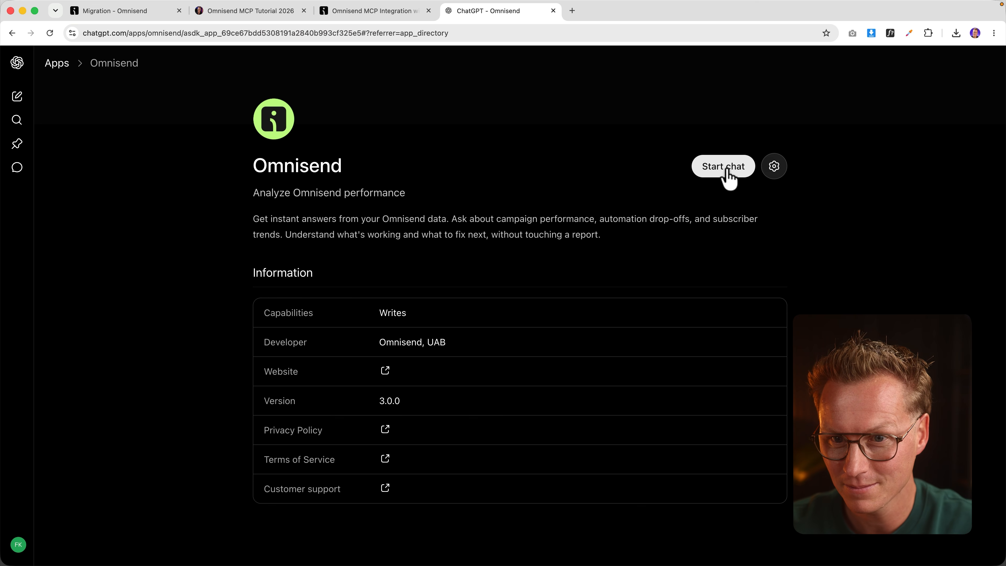
Step: In a new Omnisend chat, ask 'Take a look at my last 10 email campaigns. Which one was performing best?'
left_click(727, 173)
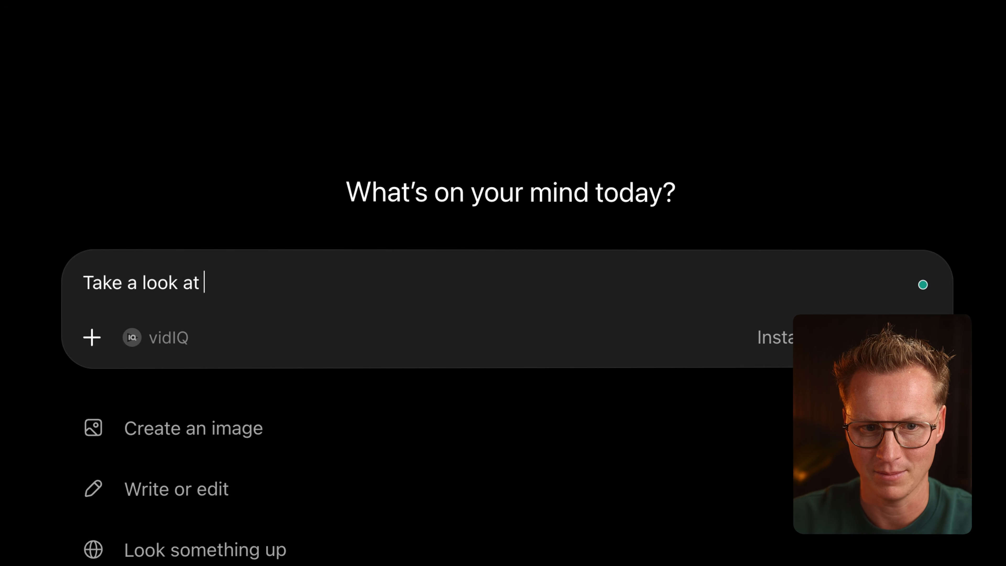
type("Take a look at my last 10 c")
key("BackSpace")
type("email campai")
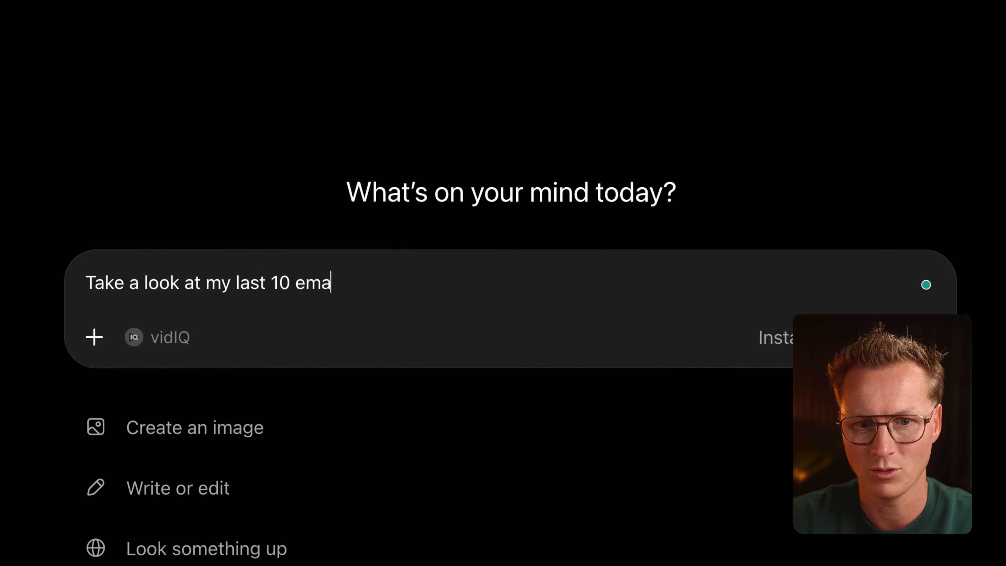
type("gns.")
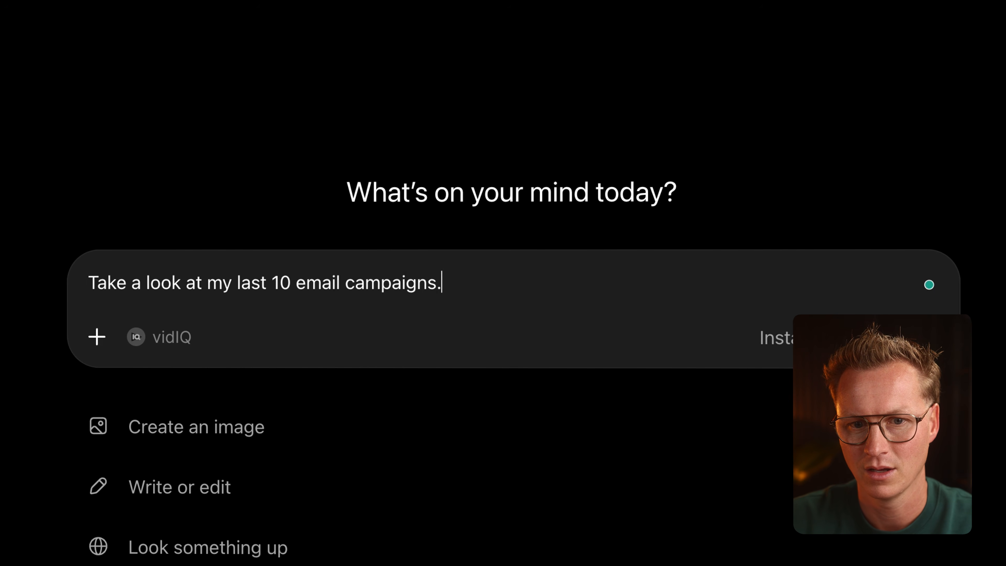
type(" Which one was ")
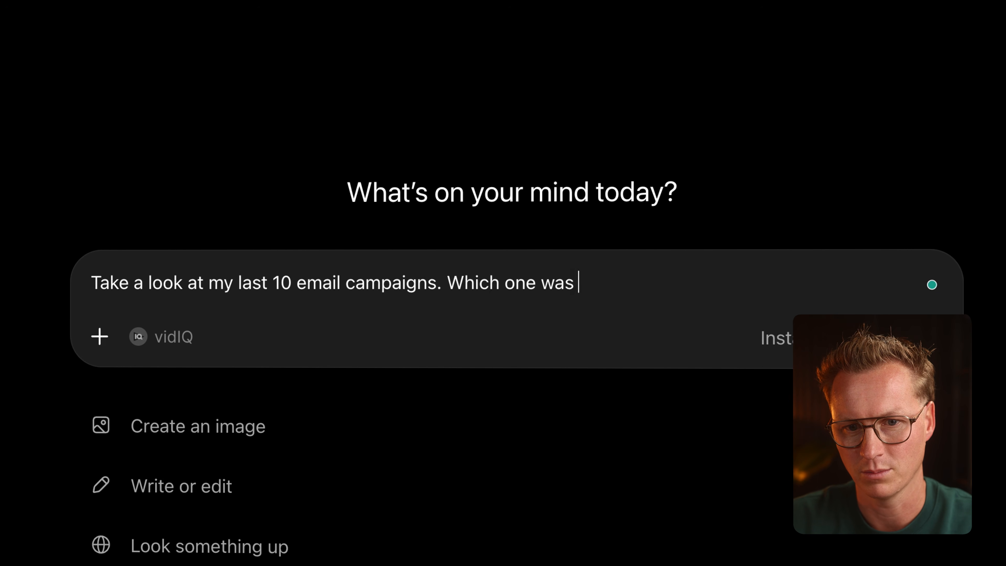
type("performing best?")
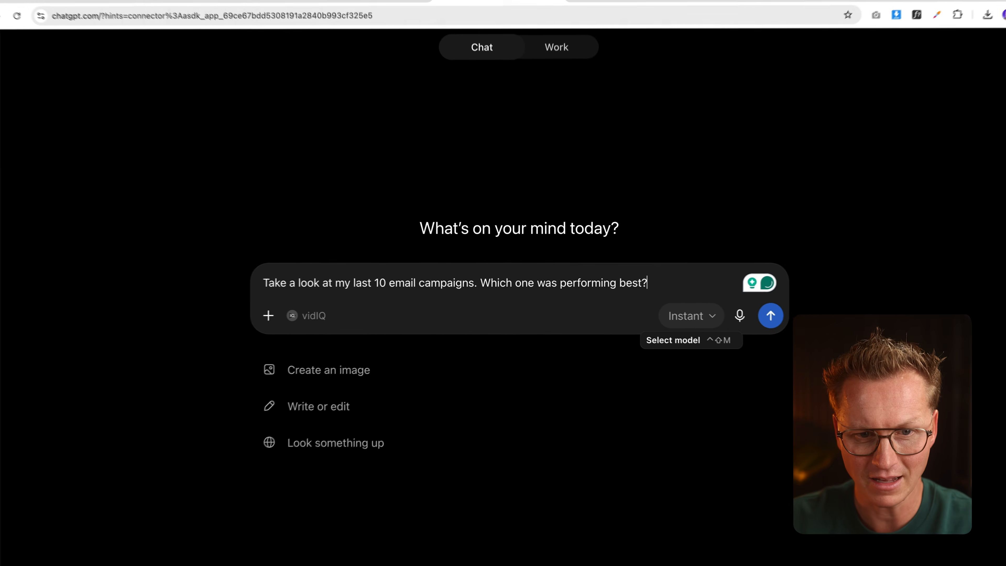
key("Return")
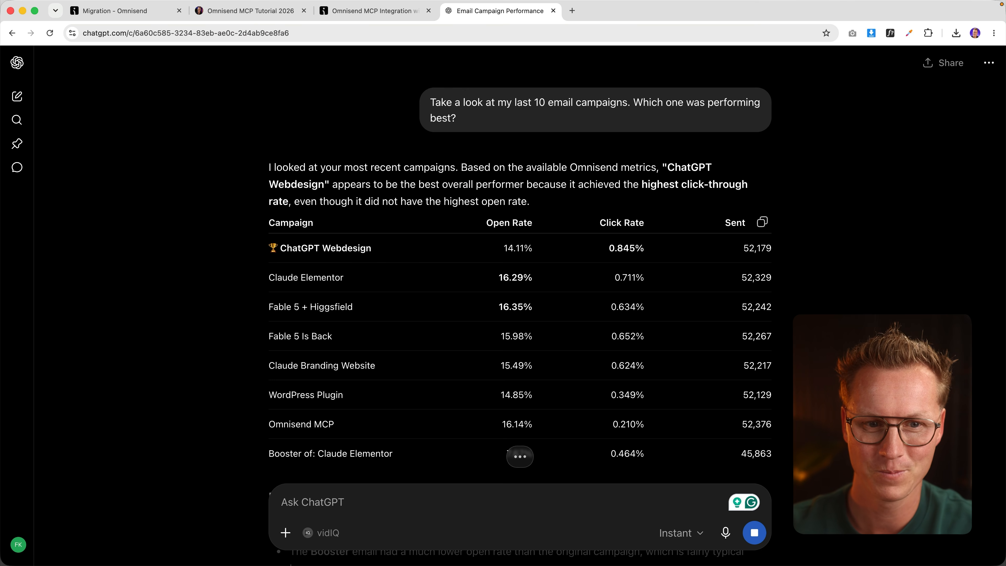
scroll(393, 198, "down", 3)
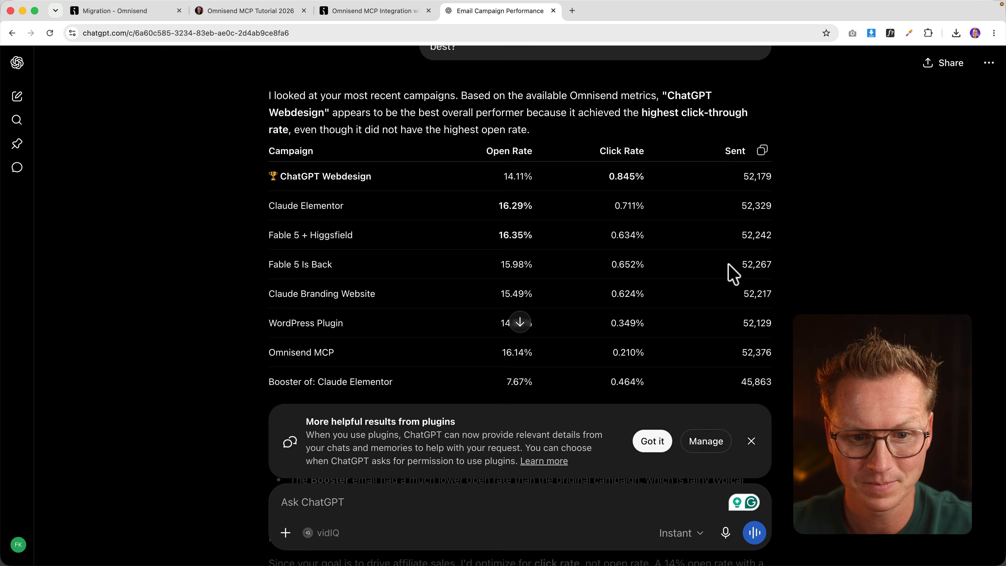
scroll(728, 266, "down", 10)
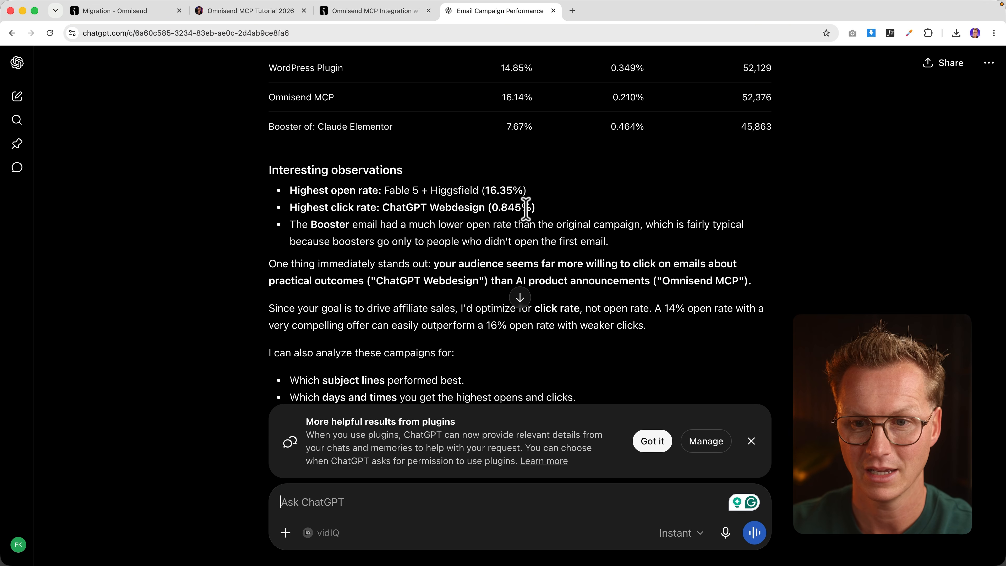
scroll(529, 215, "down", 2)
scroll(529, 215, "down", 2)
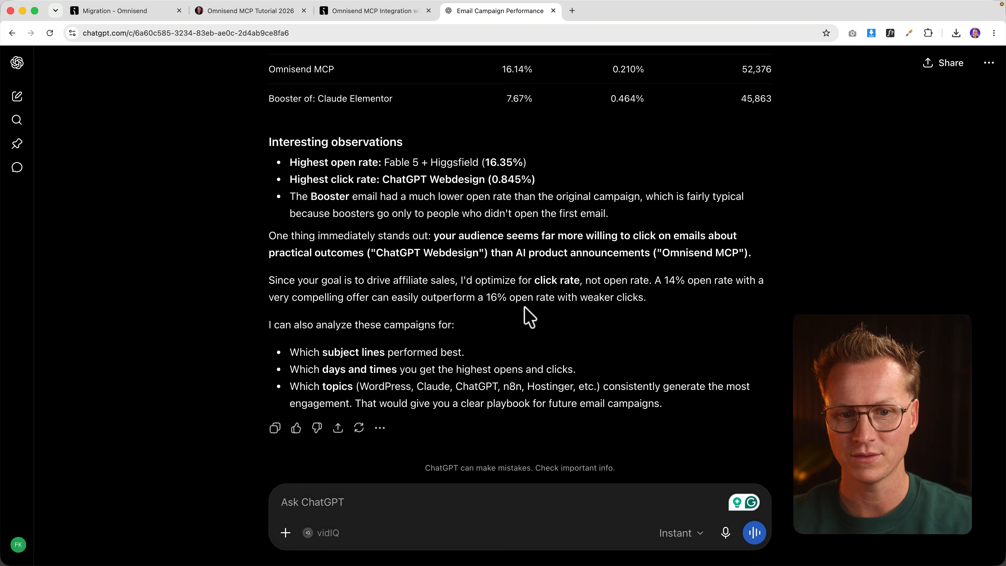
Step: Ask ChatGPT for a super high performing Fable 5 with Higgsfield tutorial campaign, not to be sent yet
left_click(416, 502)
type("Create a")
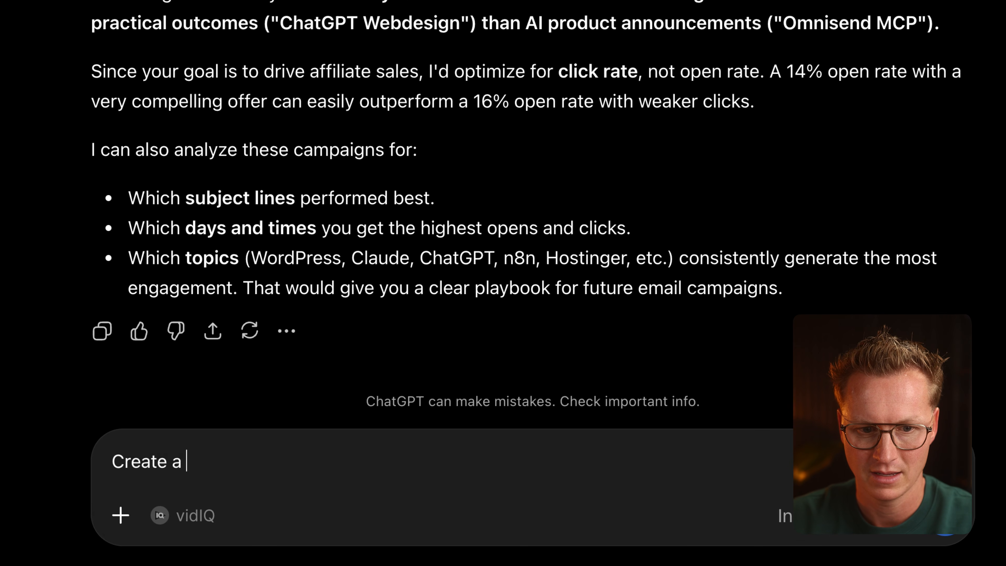
type(" super high performing email campaign about my new Fable 5 with Higgsf")
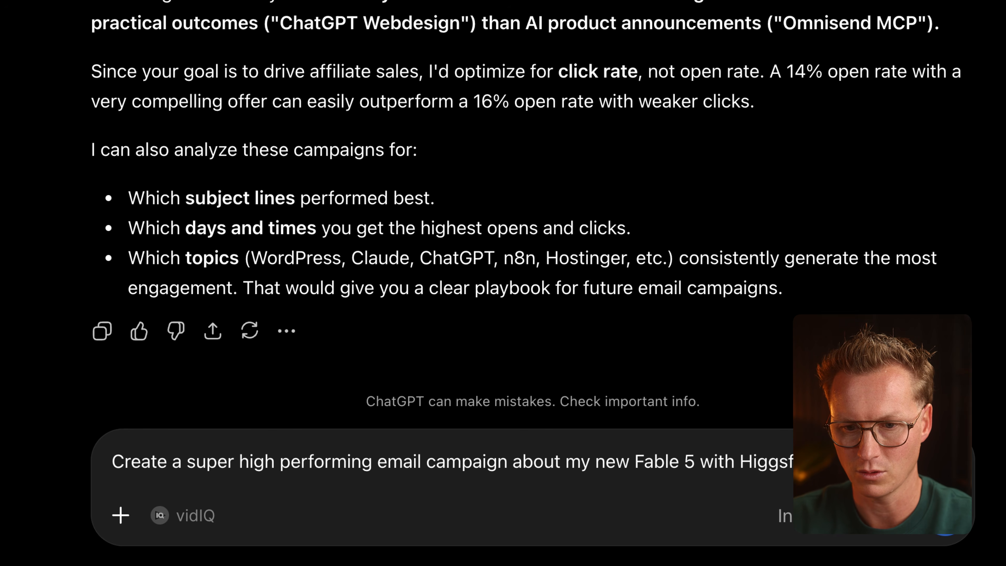
type("send it yet")
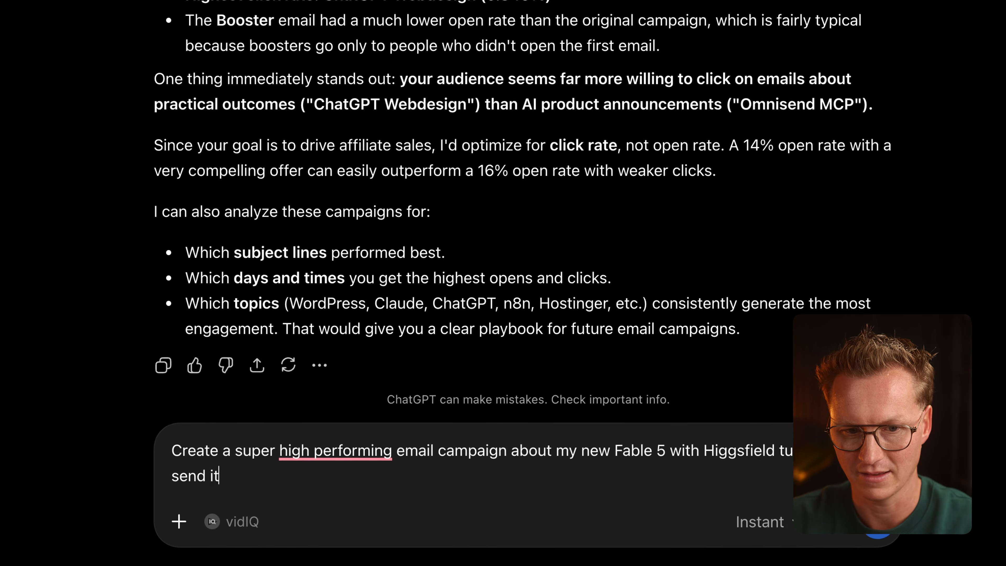
type(".")
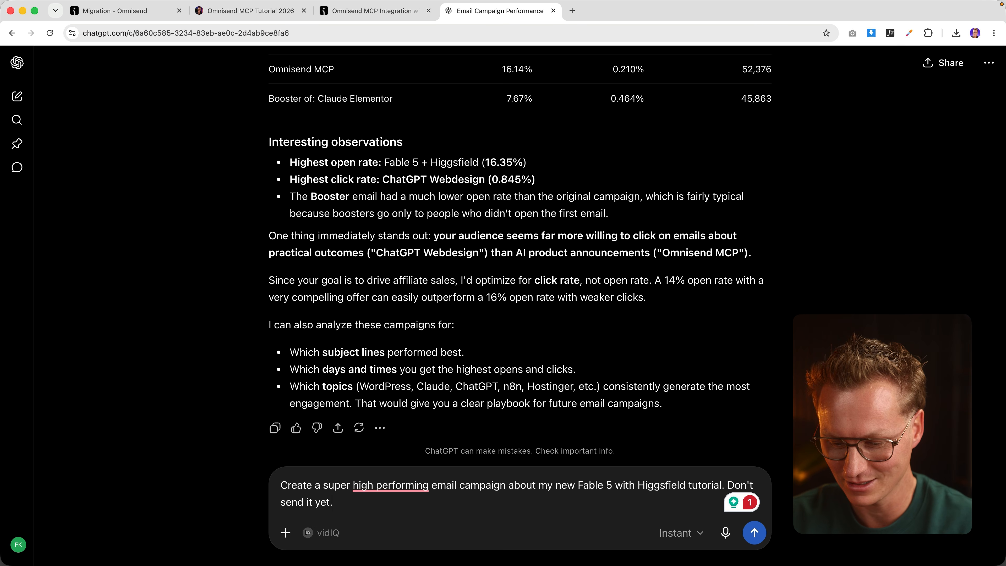
key("Return")
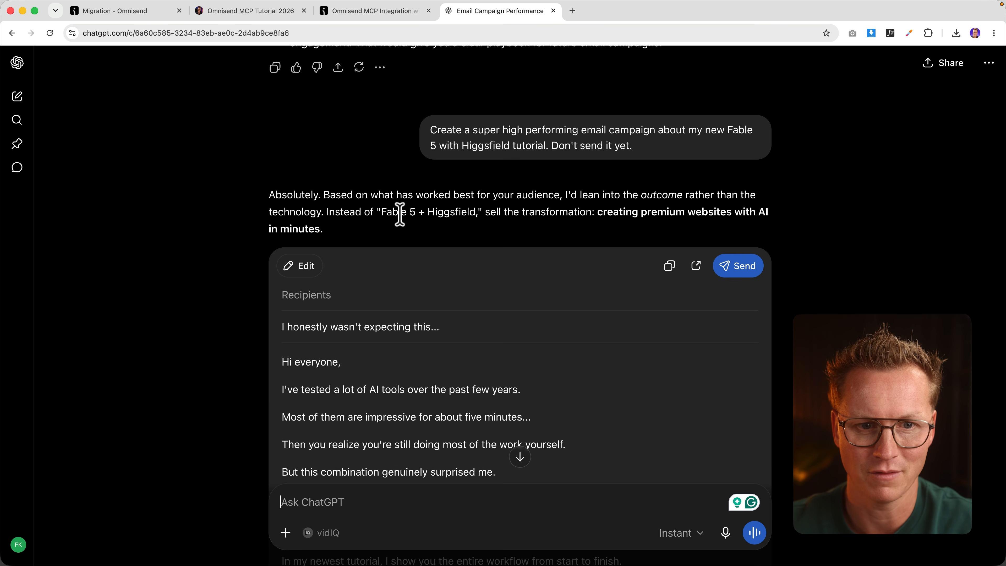
Step: Read through the tutorial email draft down to its [Insert YouTube Link] placeholder
scroll(421, 256, "down", 2)
scroll(421, 255, "down", 5)
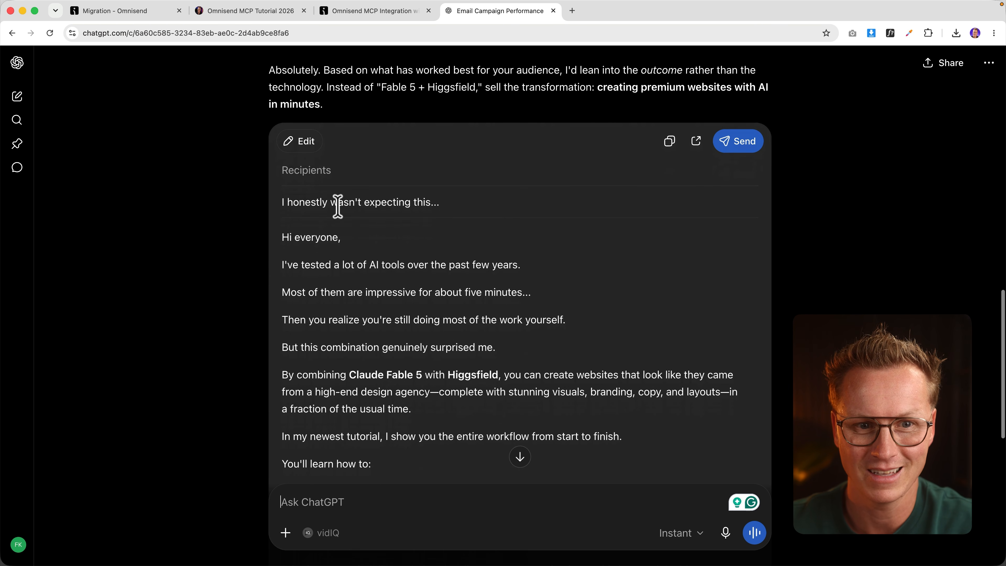
scroll(335, 203, "down", 2)
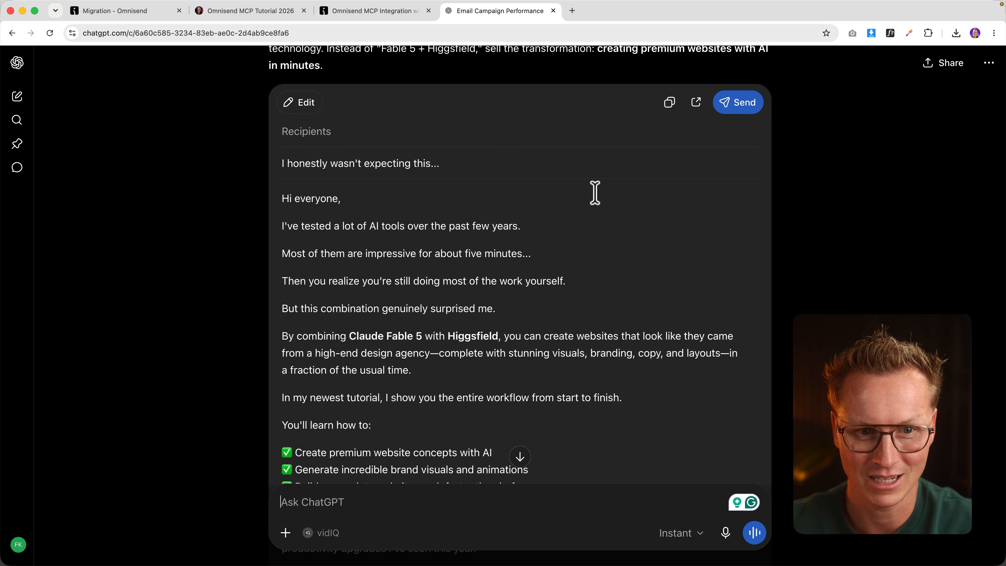
scroll(590, 196, "down", 3)
scroll(528, 260, "down", 13)
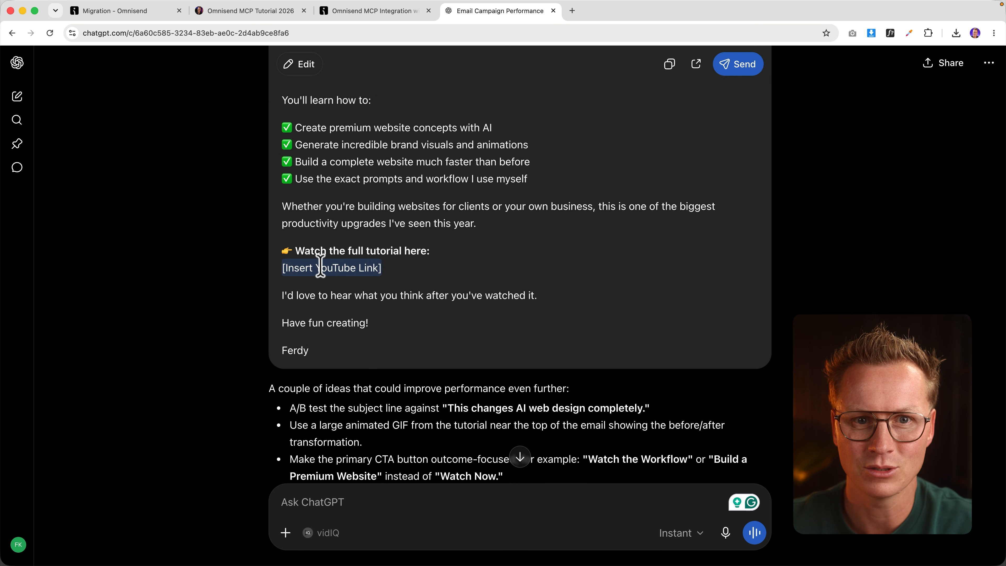
left_click(571, 11)
Step: Copy the link of the Build a Professional Website with ChatGPT video from my YouTube channel
type("youtube.com")
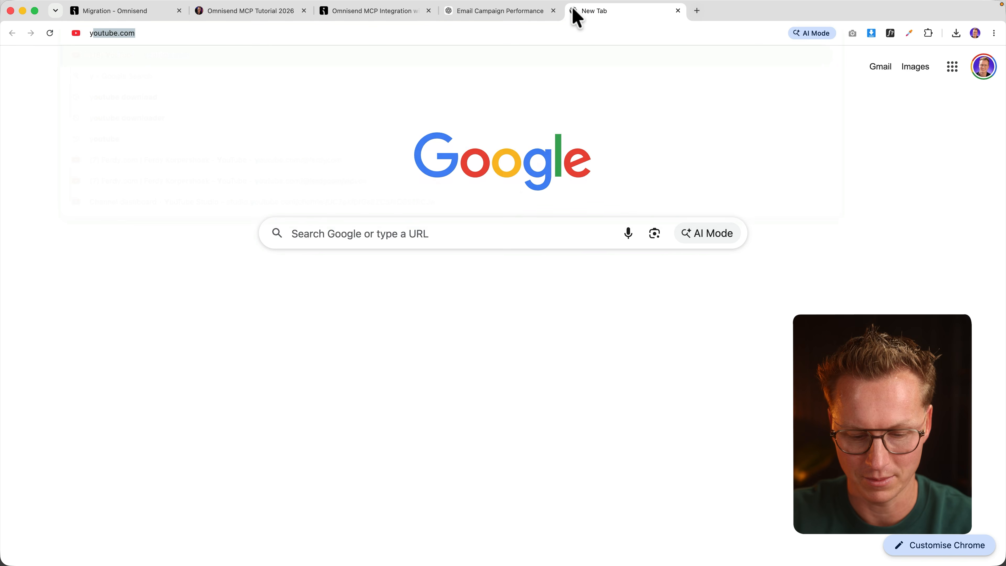
key("Return")
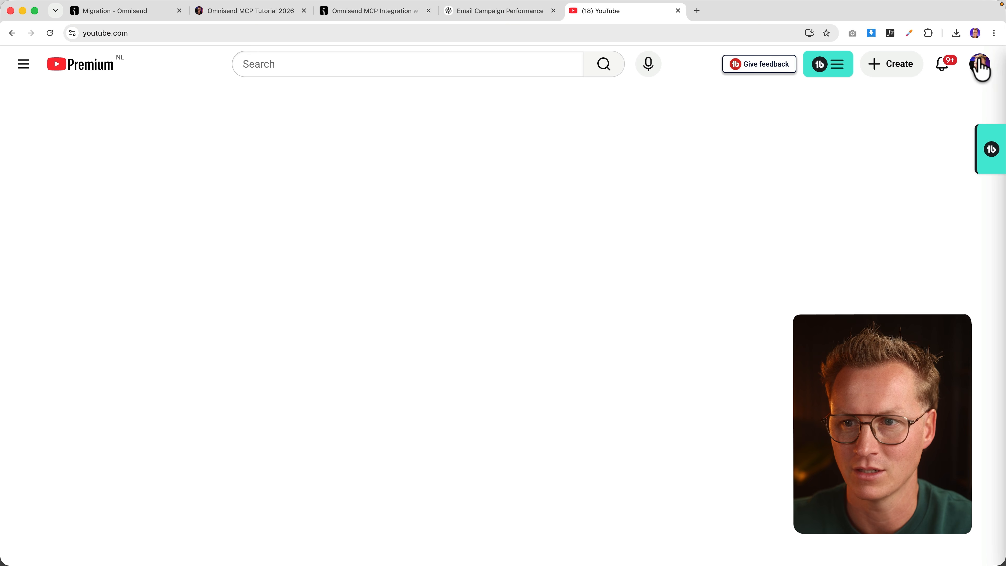
left_click(979, 66)
left_click(839, 105)
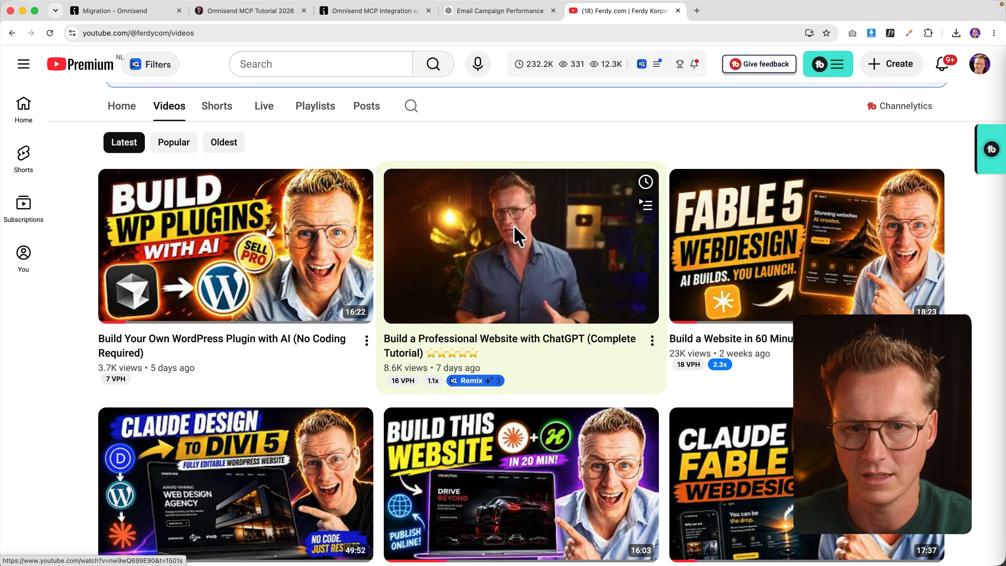
right_click(516, 228)
left_click(574, 321)
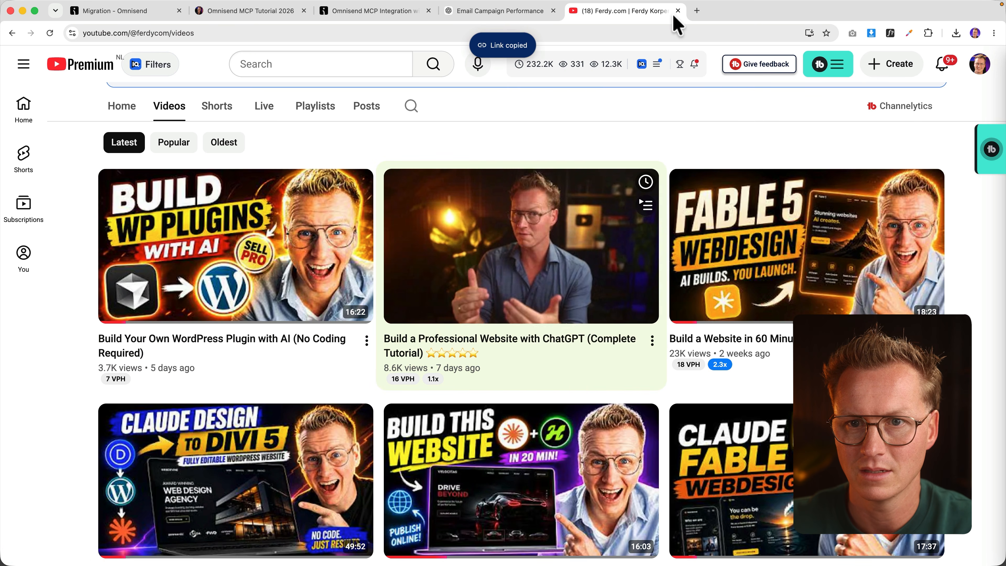
Step: Close YouTube and select the [Insert YouTube Link] placeholder in the ChatGPT draft
left_click(678, 11)
scroll(404, 251, "up", 1)
left_click(383, 269)
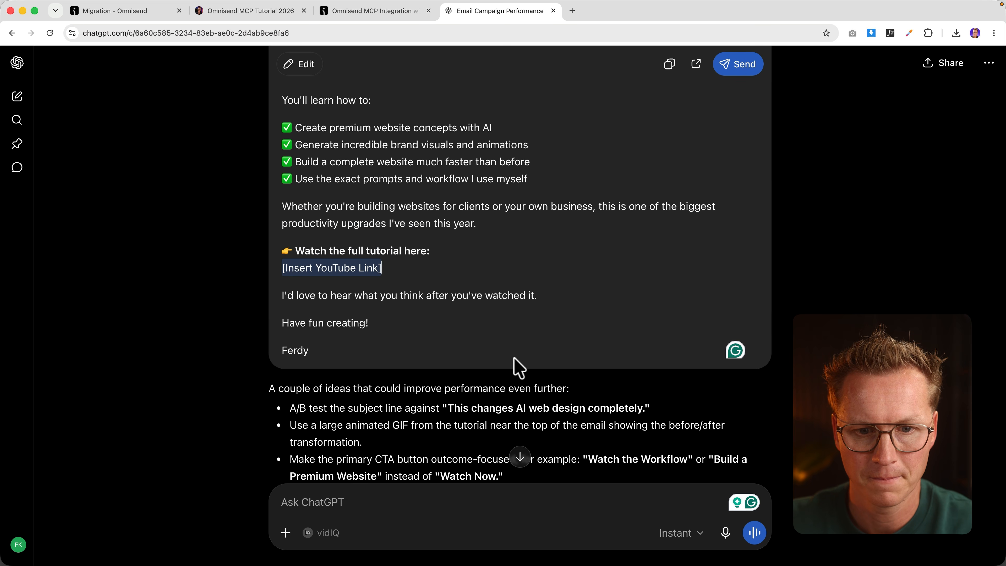
Step: Ask ChatGPT to apply its suggested A/B test improvements to the email without sending it
scroll(515, 358, "down", 2)
left_click_drag(290, 335, 404, 335)
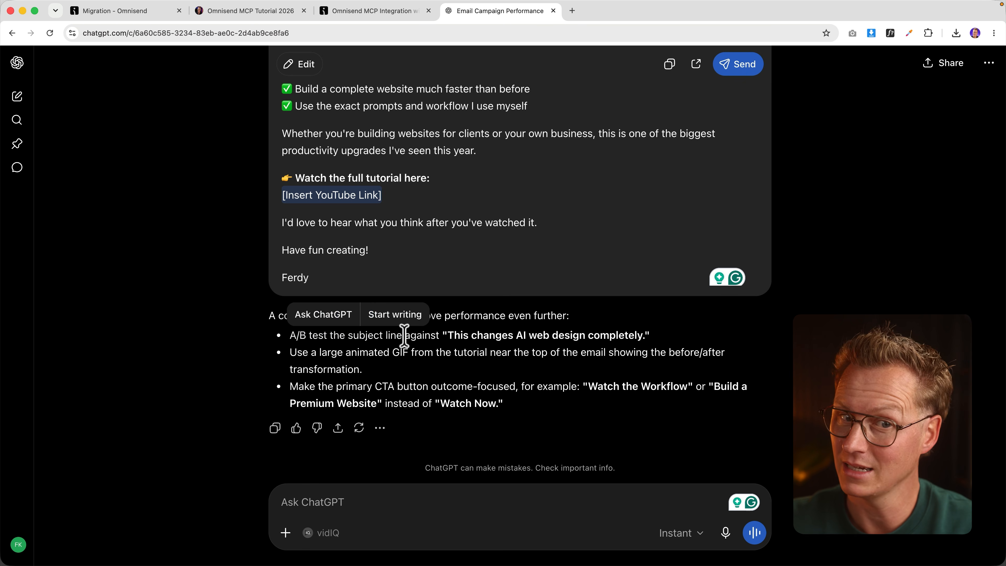
left_click(530, 353)
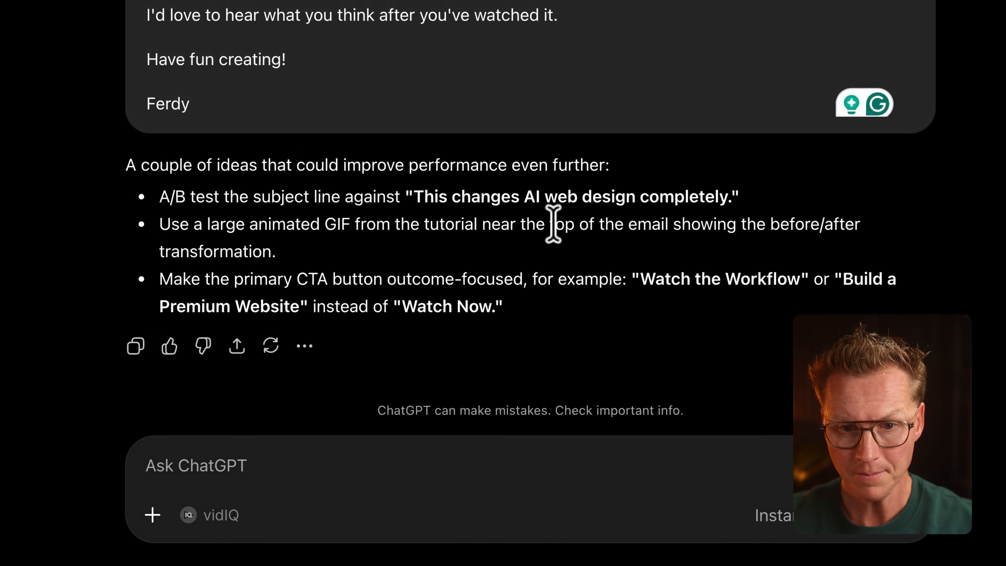
type("Here is the link of the")
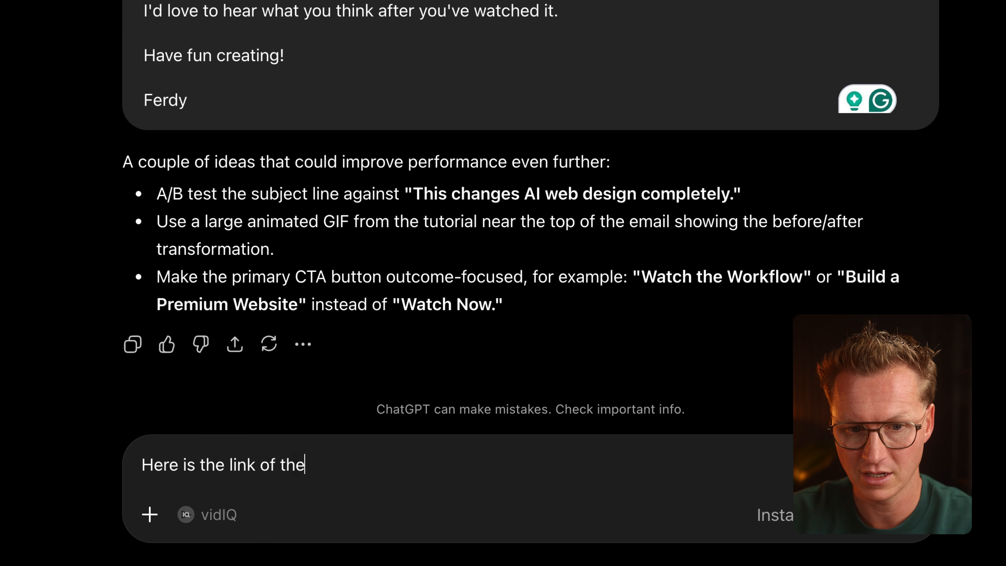
type(" video. Do whatever you suggested but don't send the email yet")
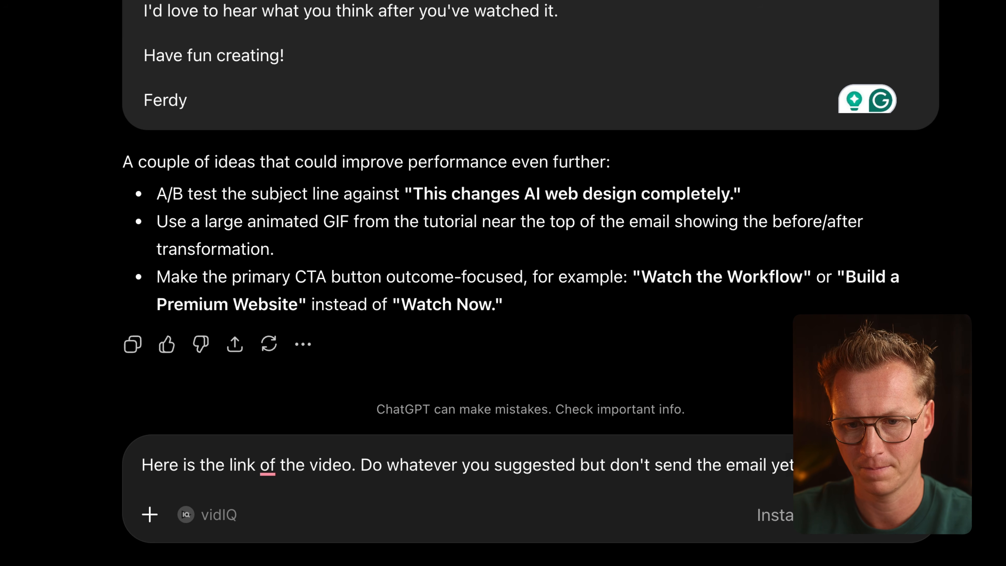
key("Return")
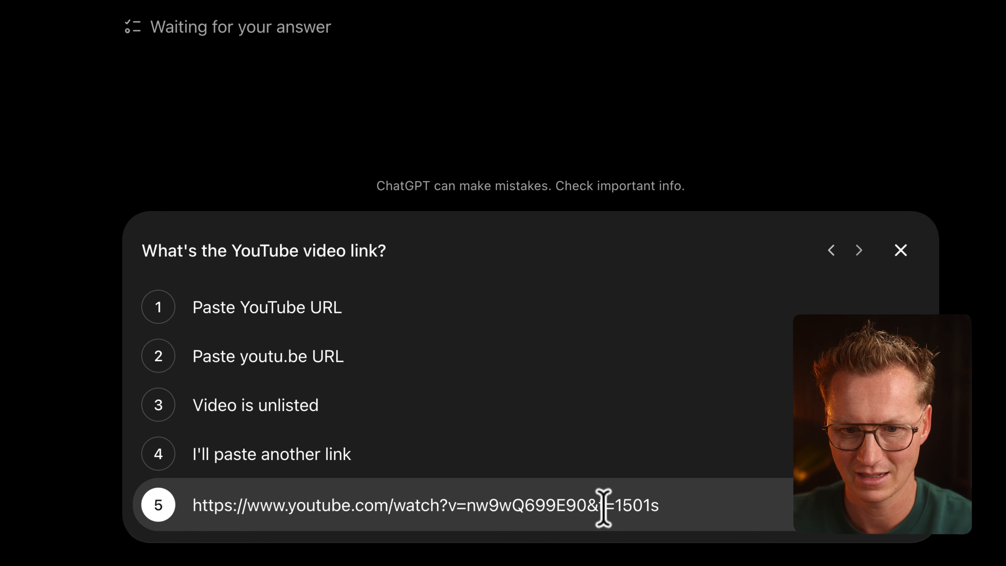
Step: Supply the tutorial's YouTube link with the '&t=1501s' timestamp removed
left_click_drag(590, 505, 678, 506)
key("BackSpace")
left_click(867, 507)
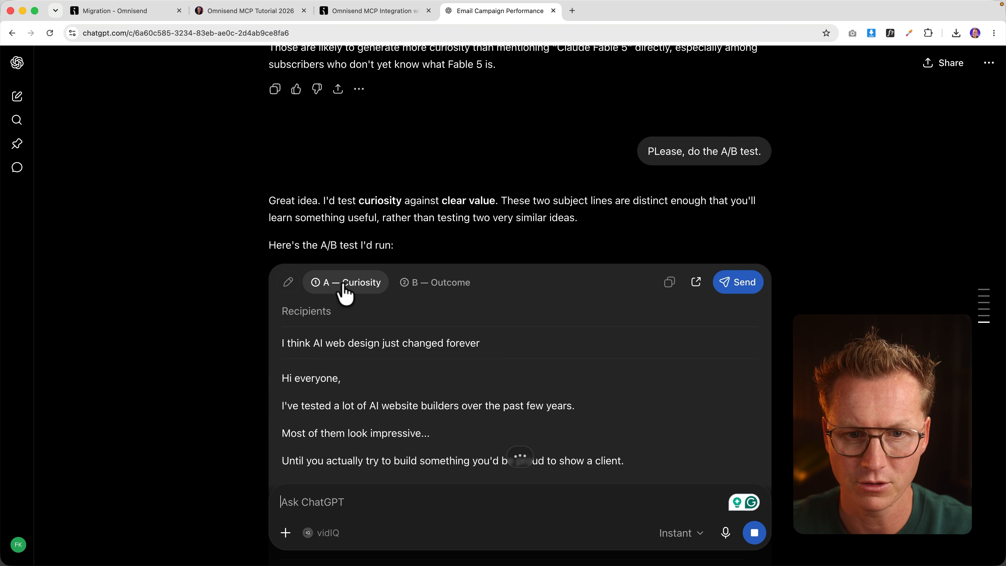
Step: Compare the B — Outcome and A — Curiosity variants of the A/B email draft
left_click(449, 287)
left_click(358, 286)
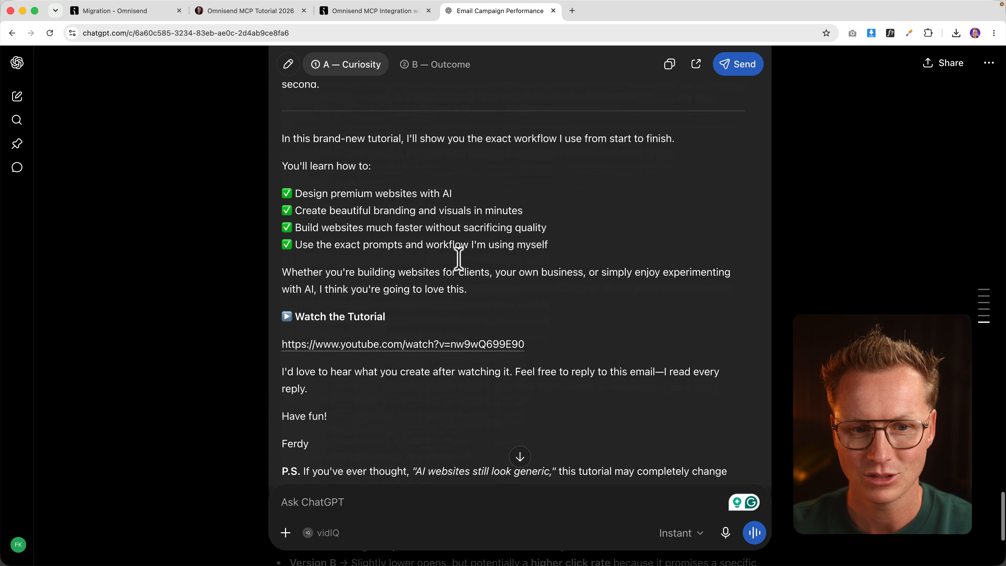
scroll(460, 258, "down", 5)
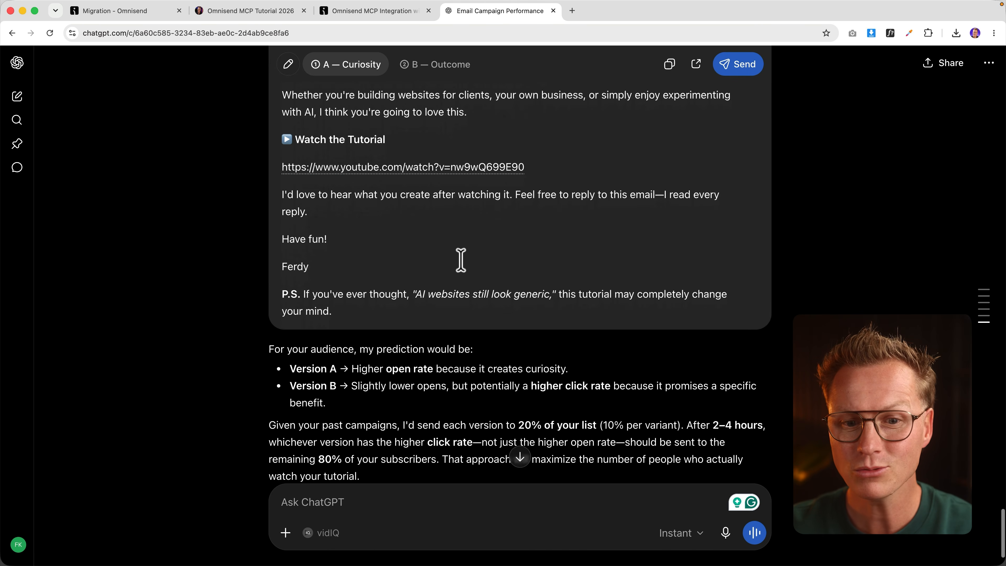
scroll(464, 259, "up", 10)
scroll(464, 260, "up", 10)
scroll(469, 267, "down", 8)
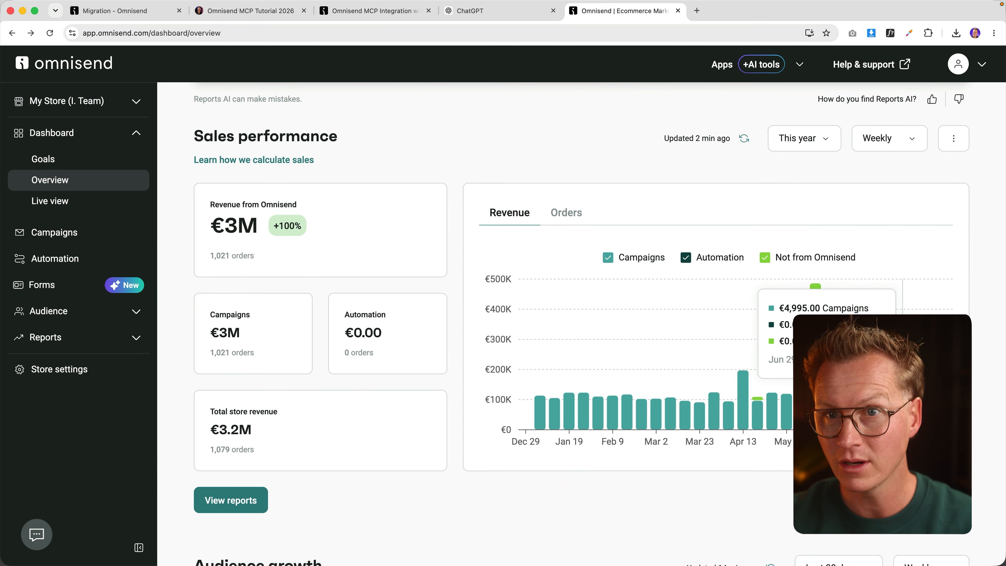
Step: Check the Sales performance chart and revenue figures, then return to the Omnisend MCP Tutorial page
mouse_move(238, 222)
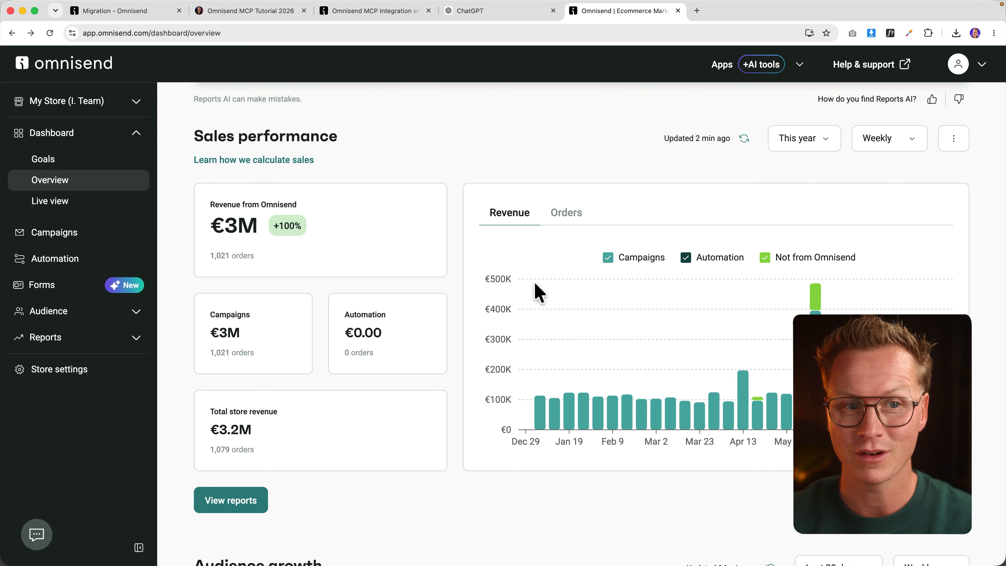
left_click(484, 18)
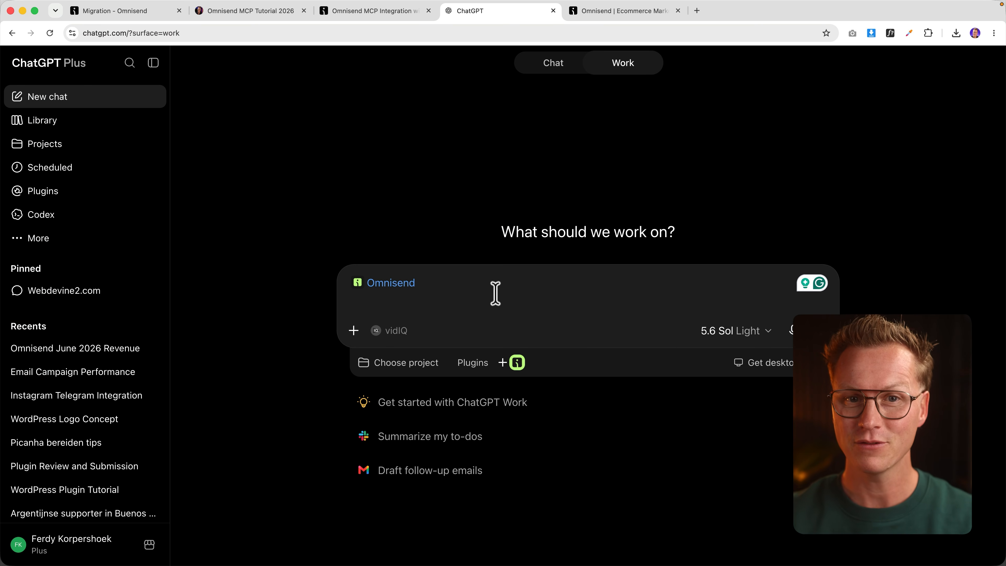
left_click(242, 12)
Step: Select the 'Top campaigns by revenue' prompt asking for the top 5 campaigns over 180 days
scroll(354, 254, "down", 5)
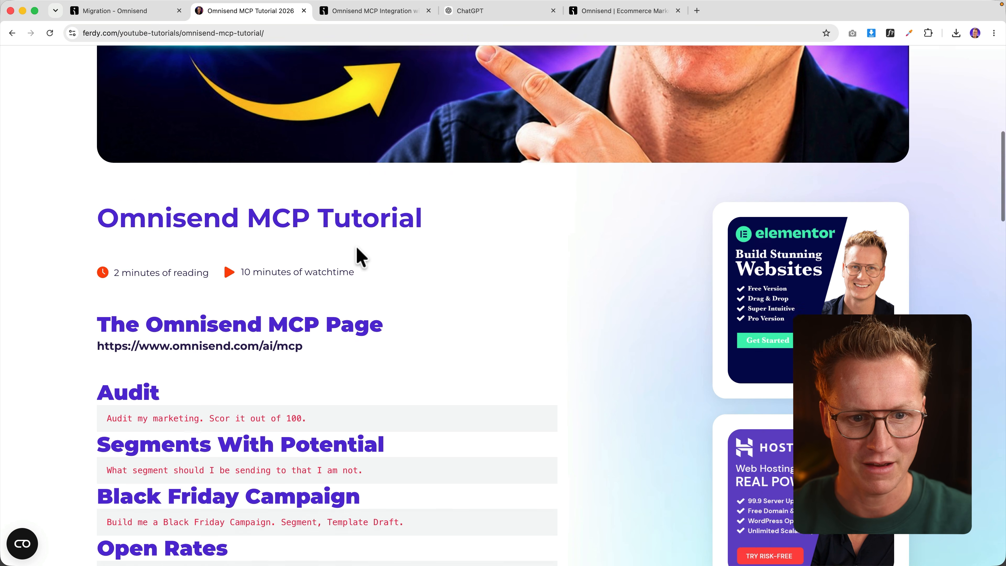
scroll(342, 242, "down", 7)
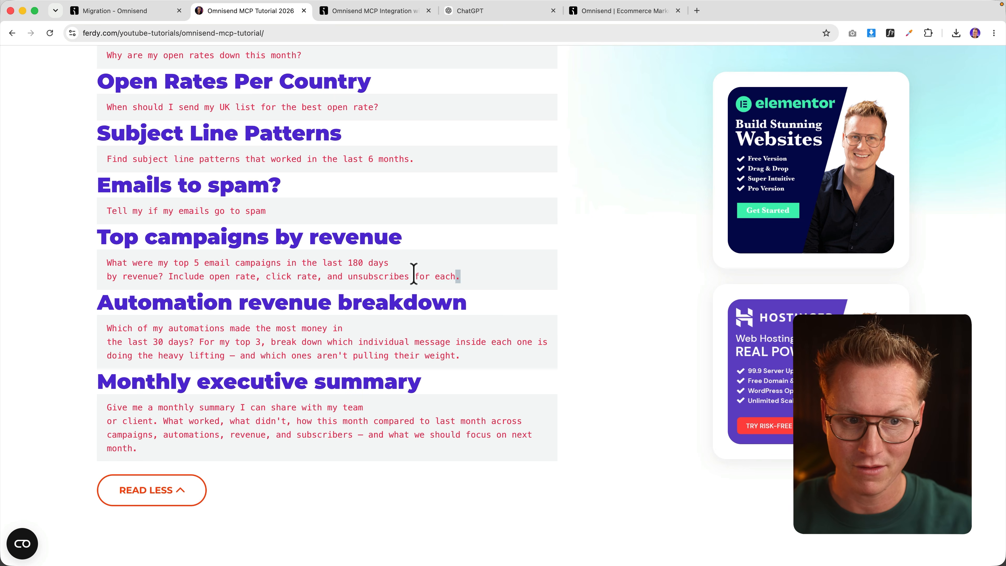
left_click_drag(460, 276, 116, 263)
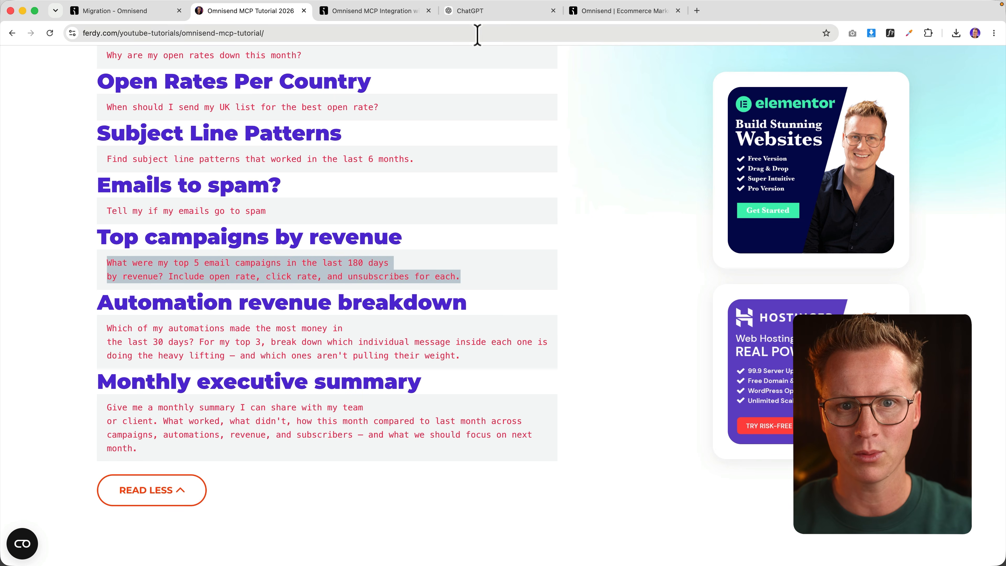
left_click(366, 12)
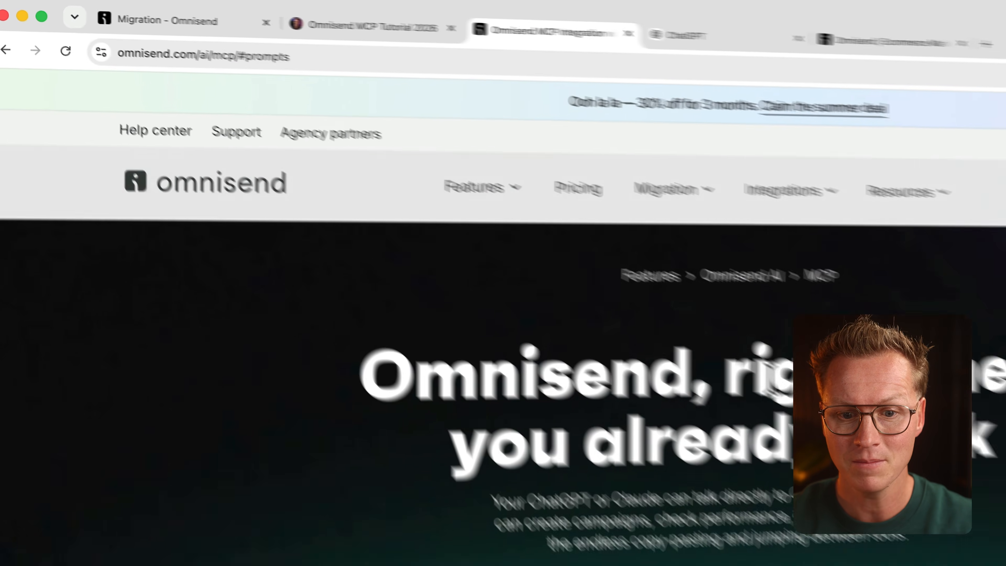
Step: Browse the MCP page's Beginner, Intermediate and Advanced ready-made prompts, then return to the dashboard
scroll(506, 376, "down", 3)
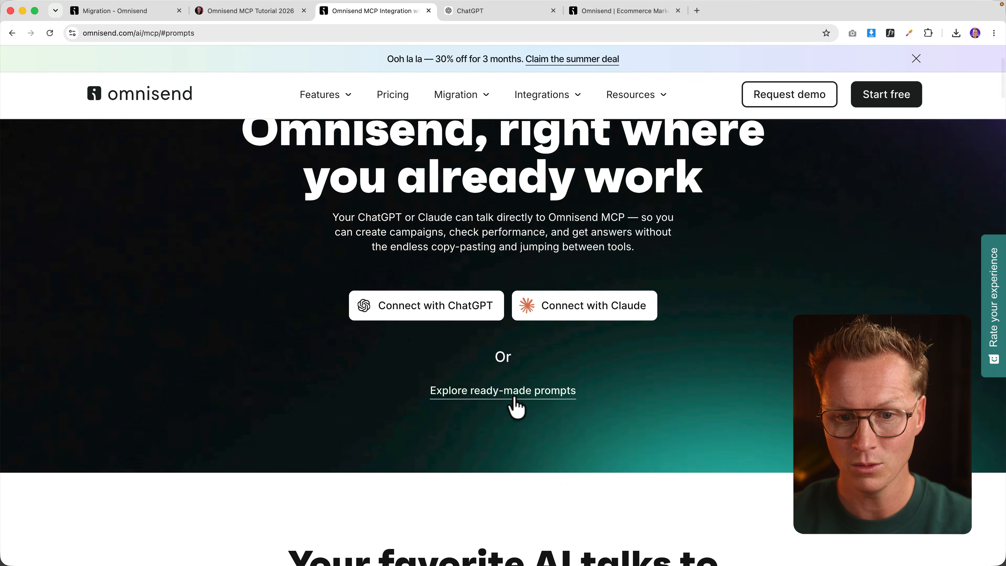
left_click(511, 390)
scroll(369, 336, "down", 10)
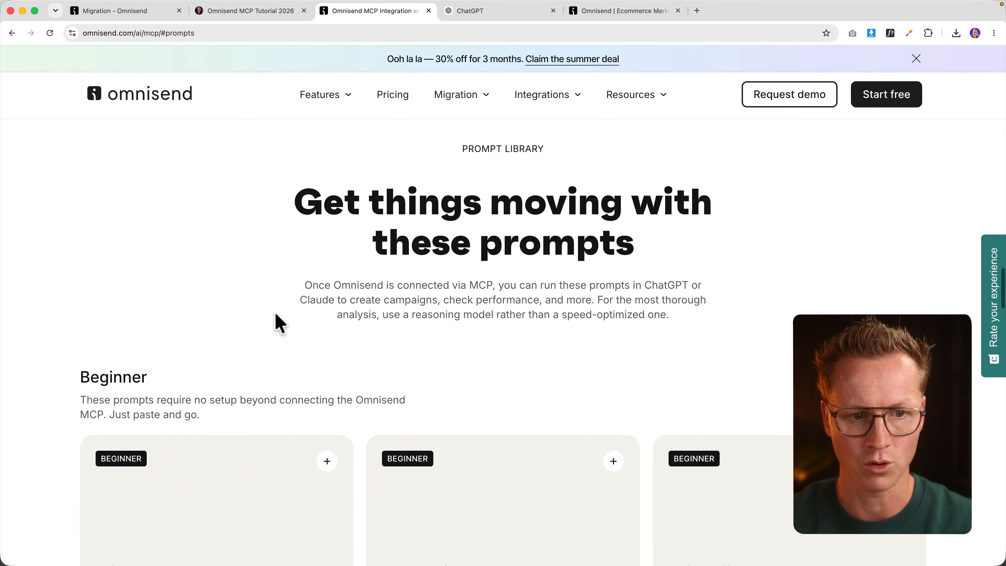
scroll(214, 303, "down", 12)
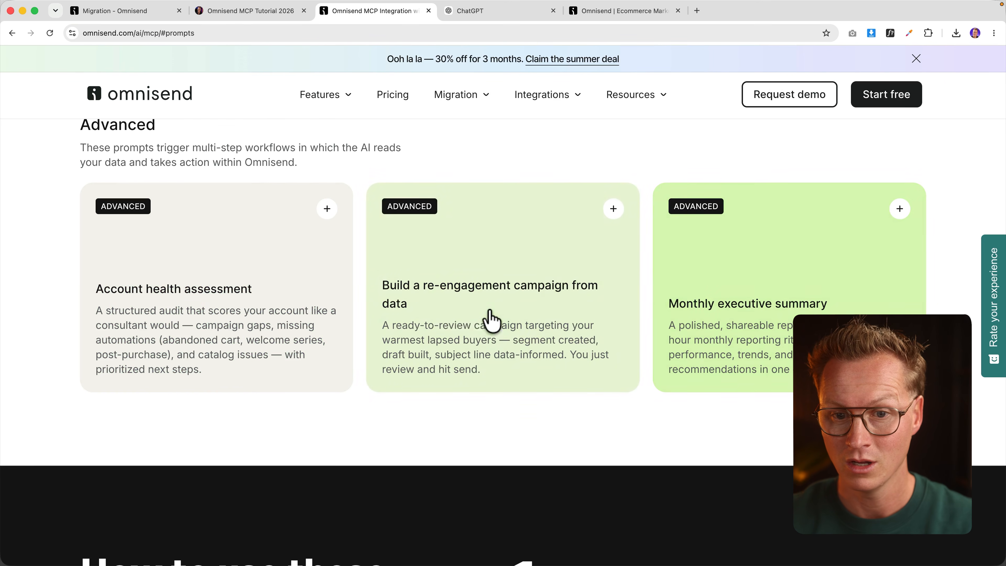
scroll(560, 330, "down", 2)
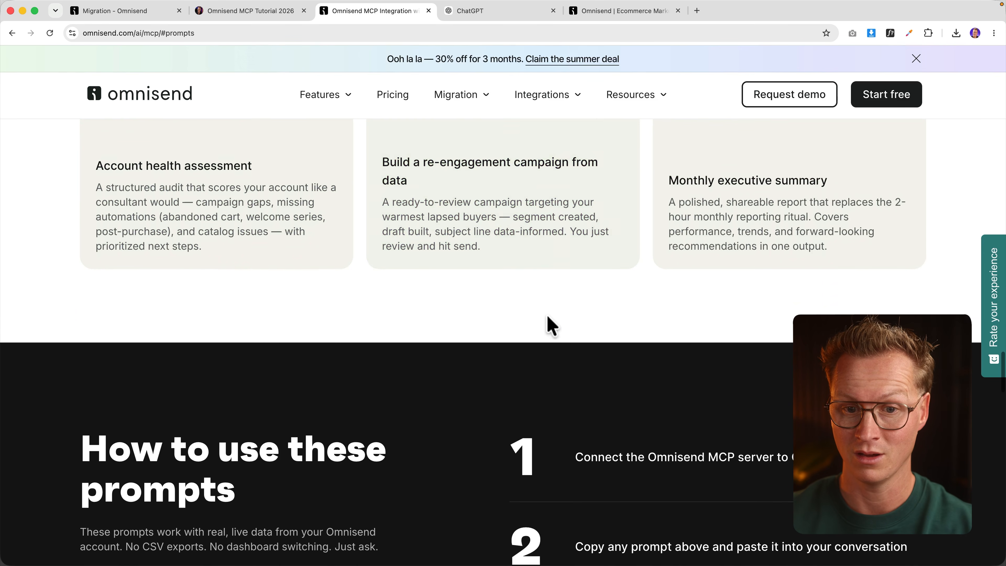
scroll(546, 326, "up", 5)
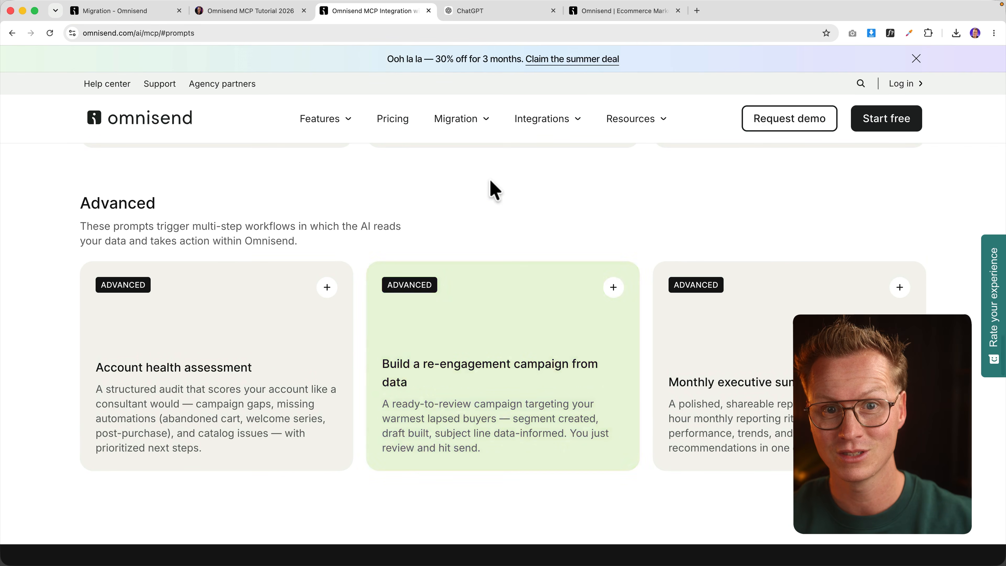
left_click(599, 15)
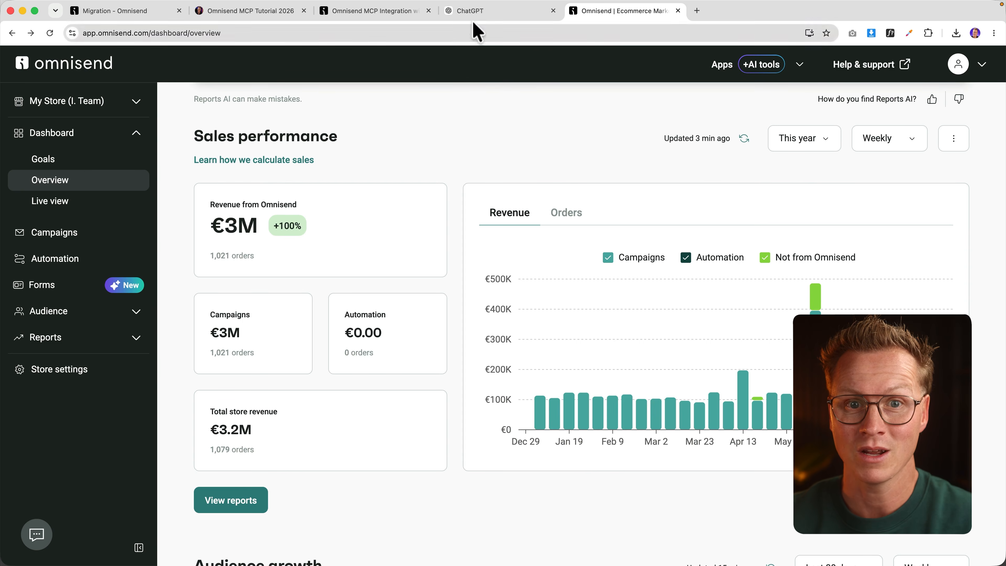
Step: Send the top-campaigns prompt and review the top 5 list, led by Longsleeve tshirts at €1,888.11
left_click(471, 12)
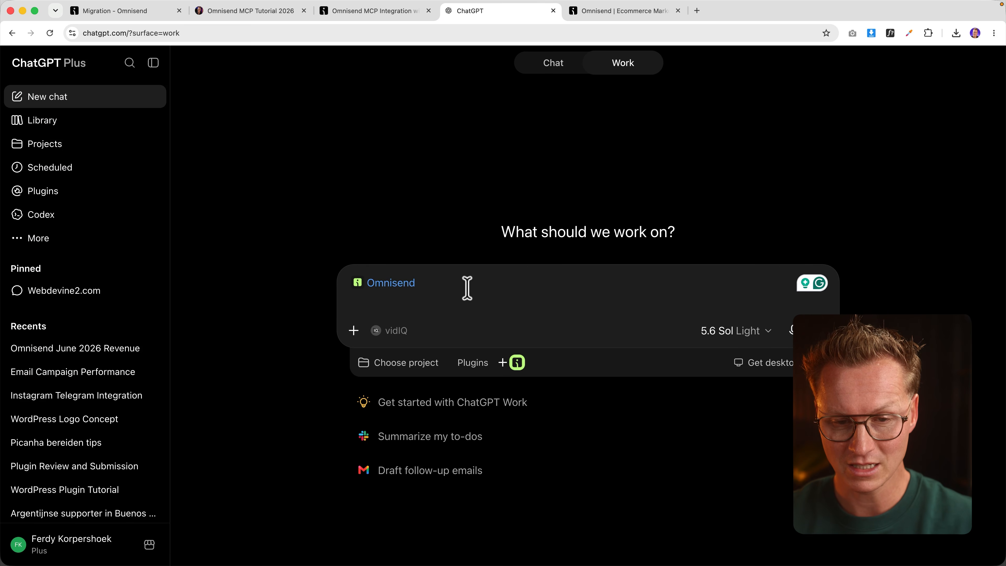
type("What were my top 5 email campaigns in the last 180 days by revenue? Include open rate, click rate, and unsubscribes for each.")
key("Return")
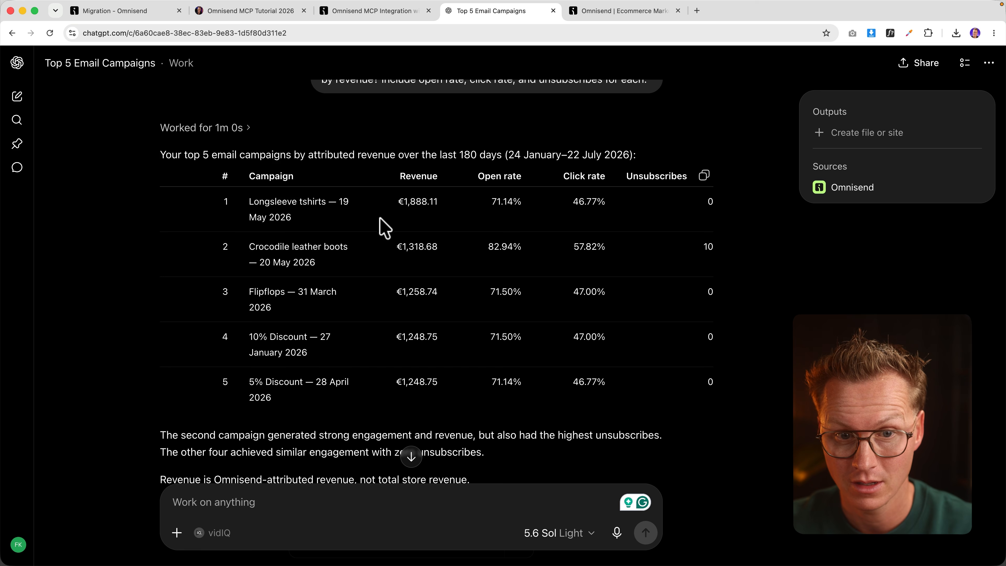
scroll(422, 240, "down", 2)
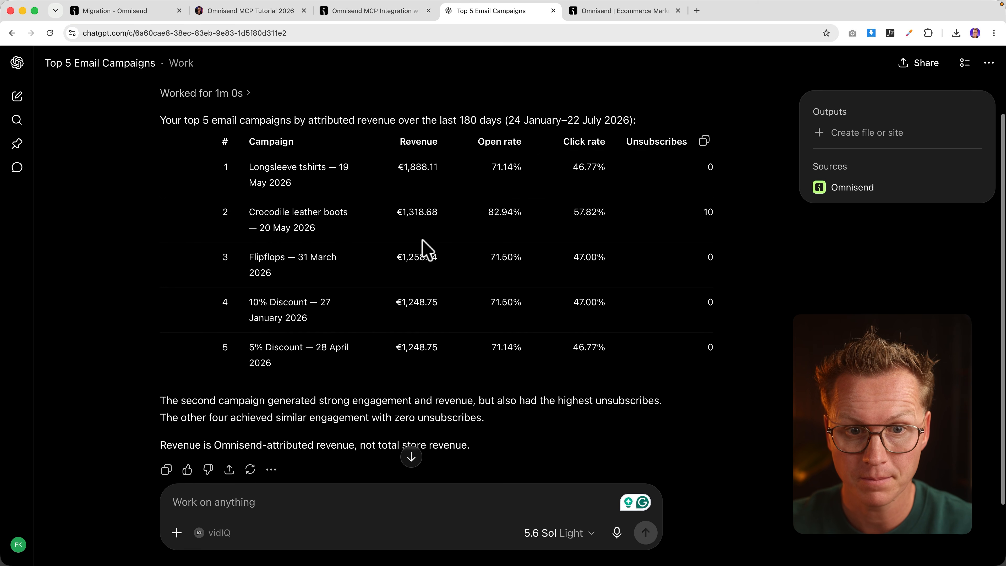
scroll(422, 241, "up", 1)
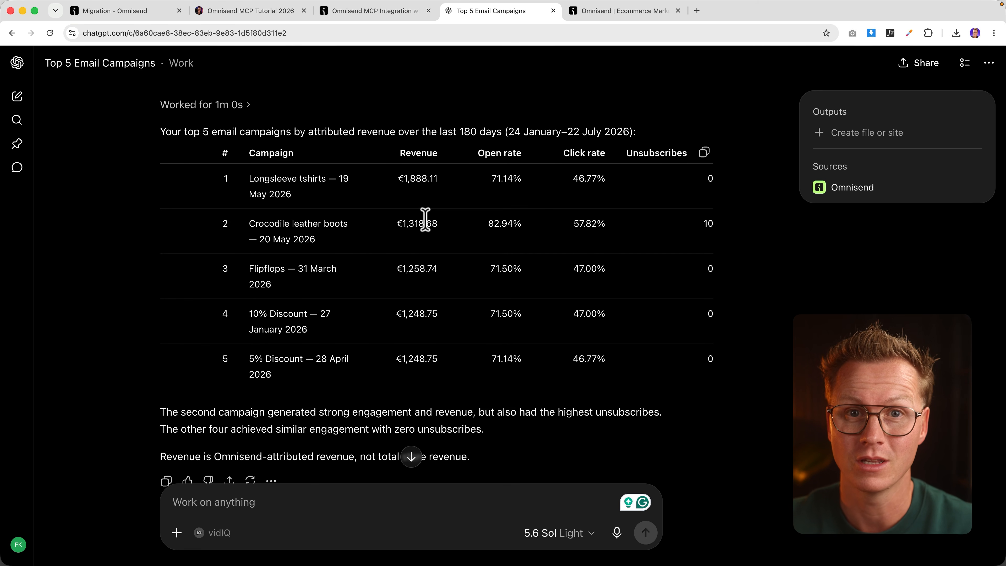
scroll(400, 301, "down", 3)
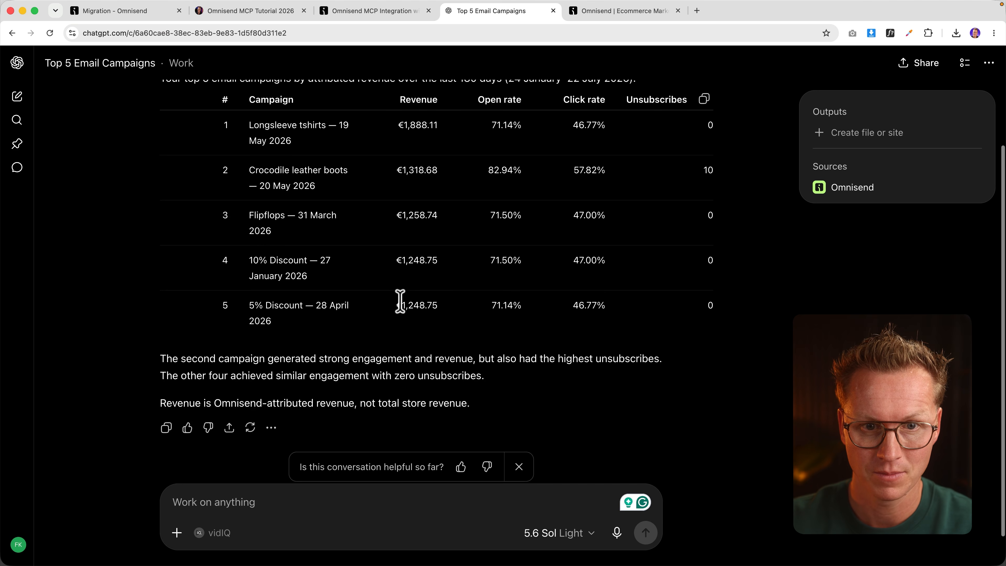
scroll(392, 302, "up", 2)
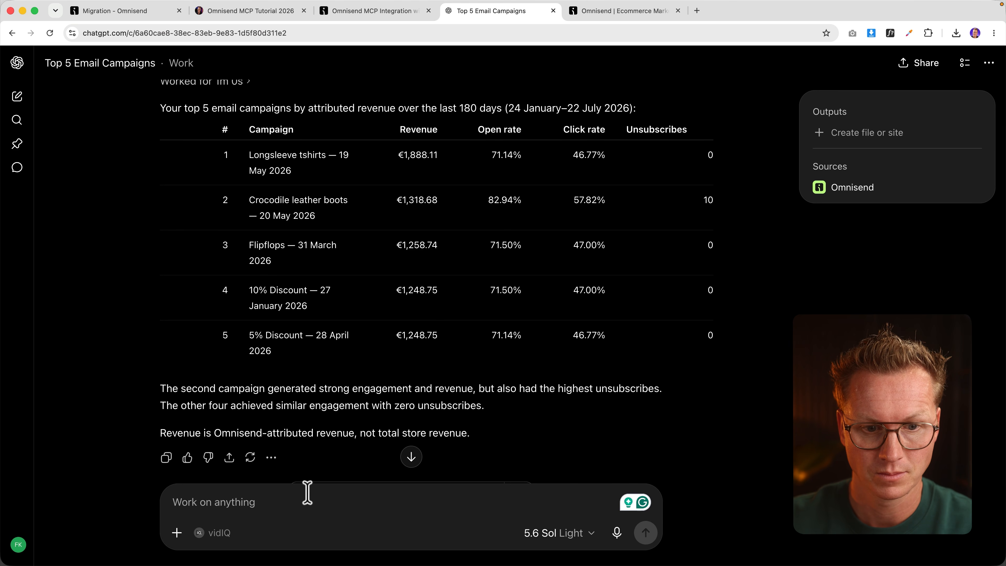
Step: Ask ChatGPT to create a similar campaign to the 20 May 2026 one as a split test
type("Ba")
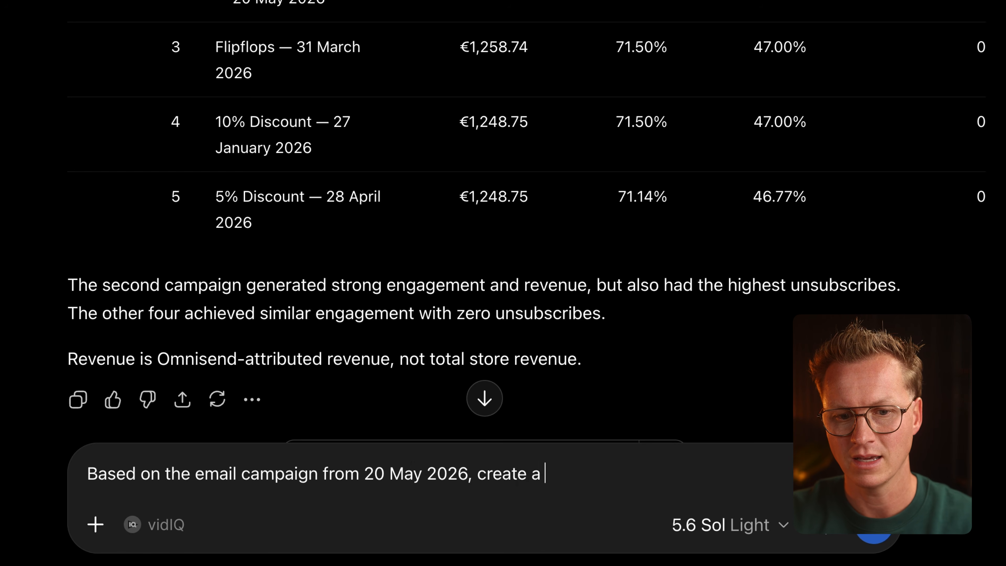
type("imilar cam")
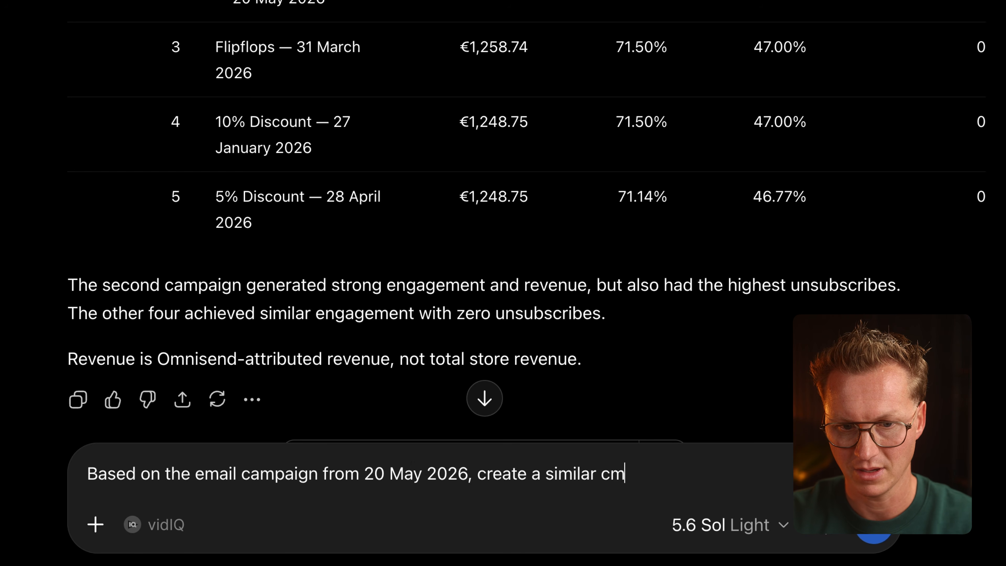
type("paign and do a s")
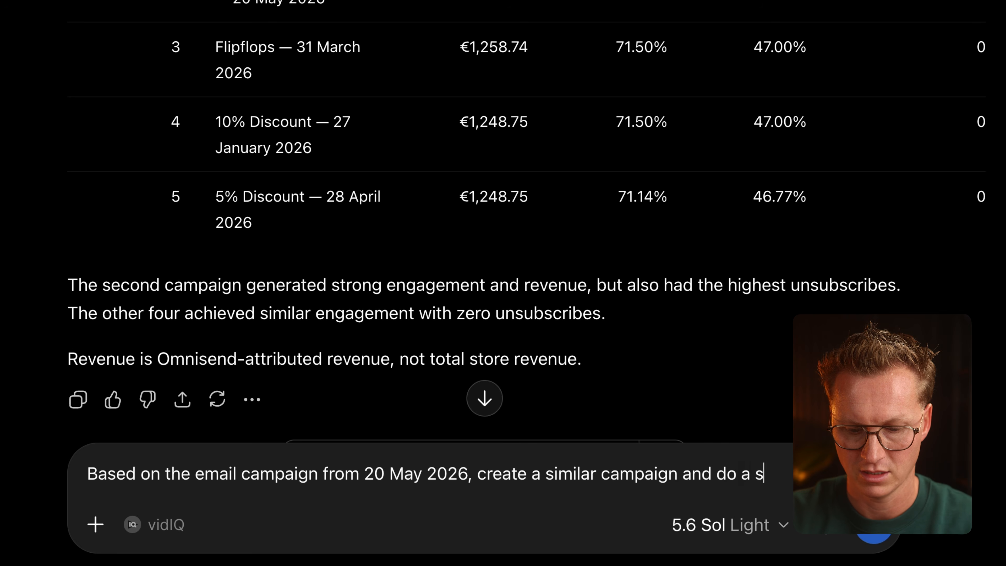
type("plit test.")
key("Return")
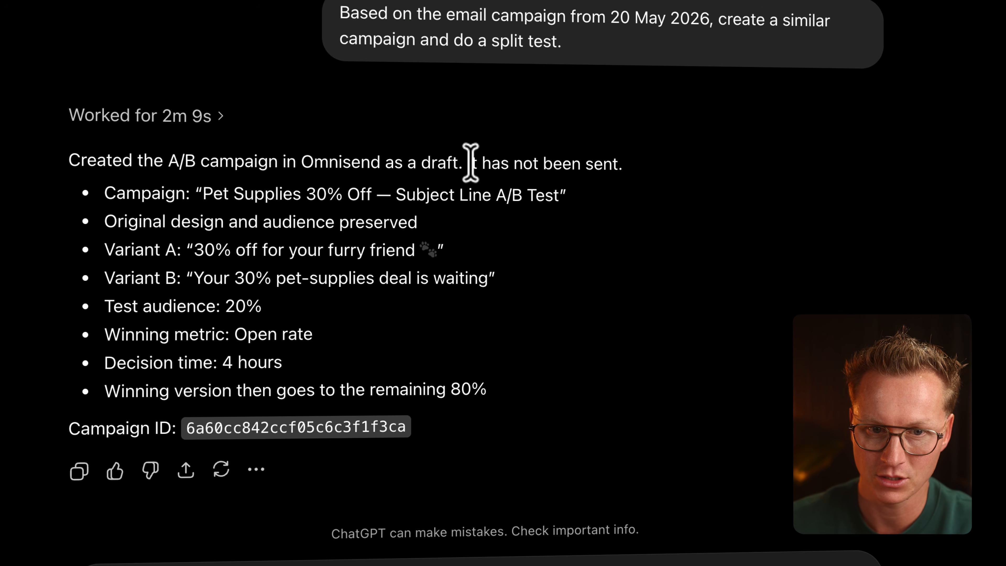
scroll(500, 166, "down", 1)
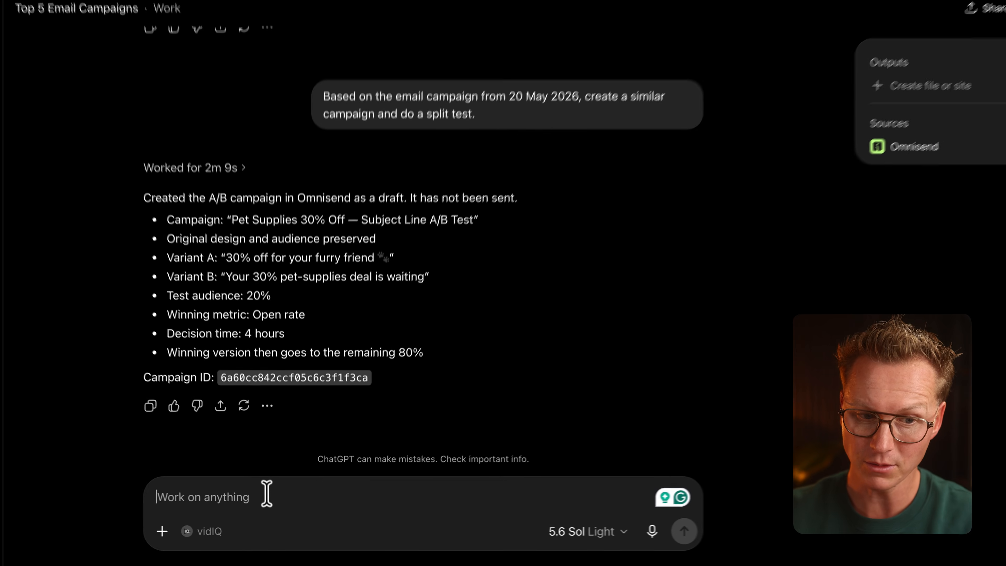
Step: Change the split test to a 10% test audience and a 1-hour decision time
type("Test 10% of the audience and make the decision tim")
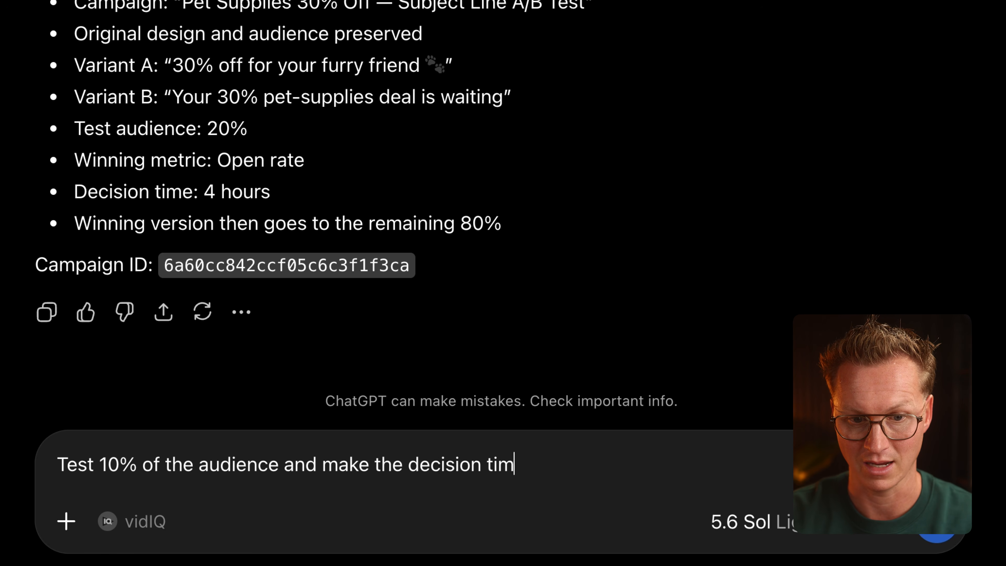
type("ur.")
key("Return")
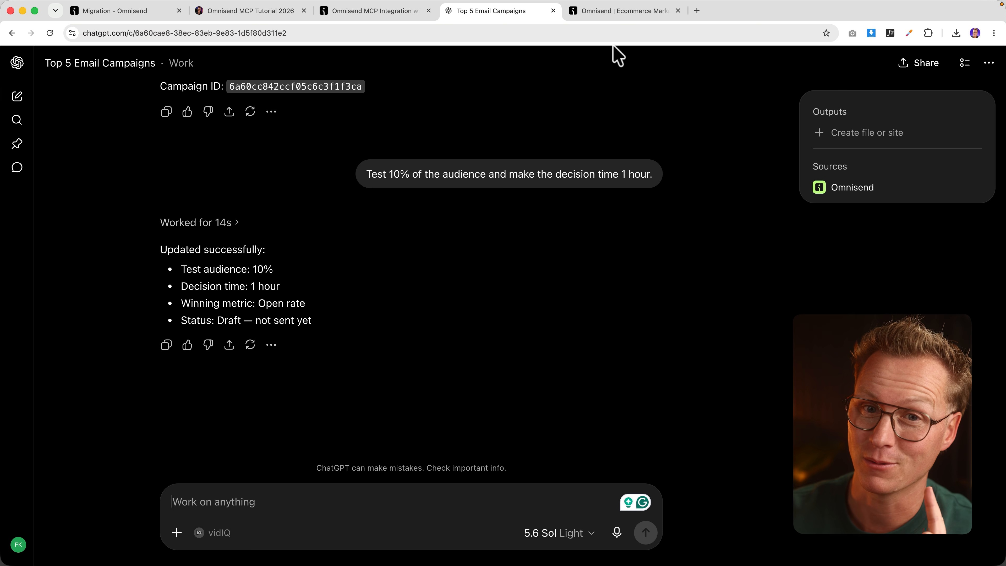
left_click(616, 12)
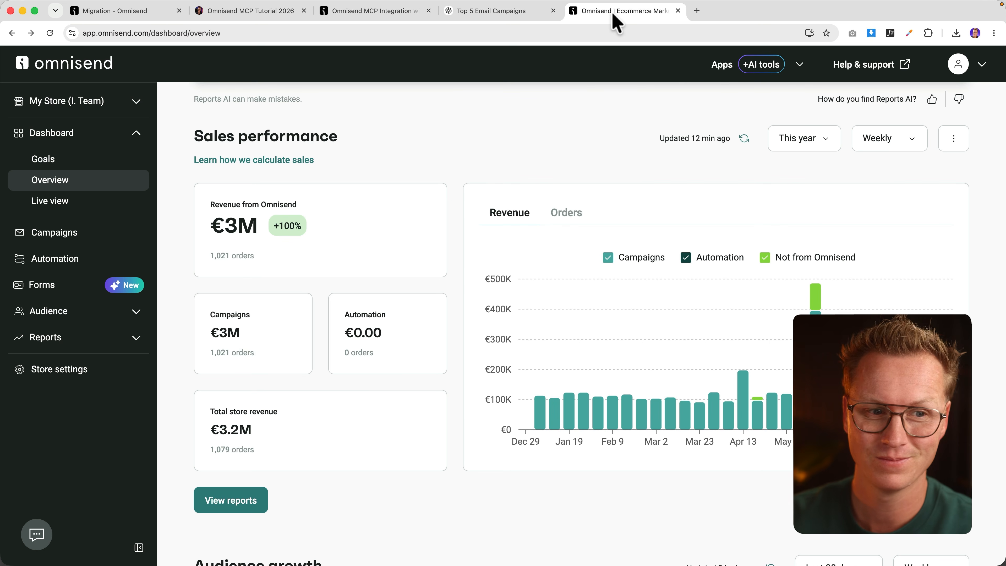
Step: Open the Pet Supplies 30% Off A/B draft in Campaigns and check both subject-line versions
left_click(63, 237)
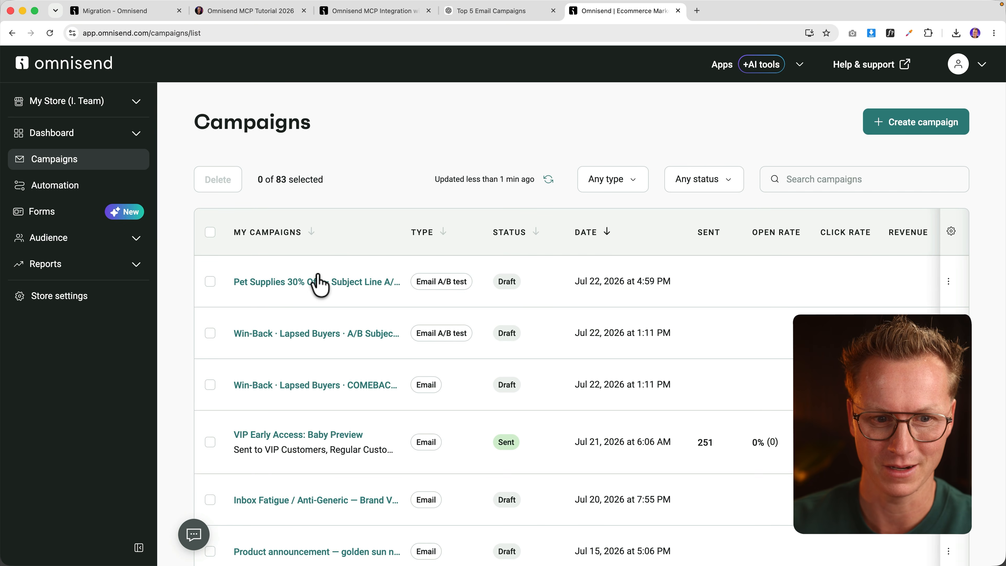
left_click(320, 282)
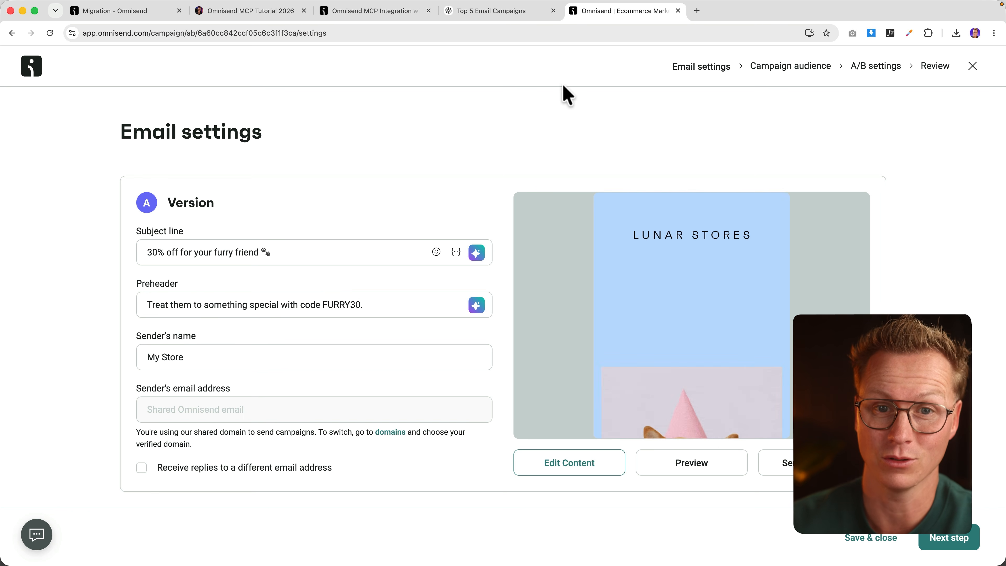
left_click(510, 13)
left_click(612, 18)
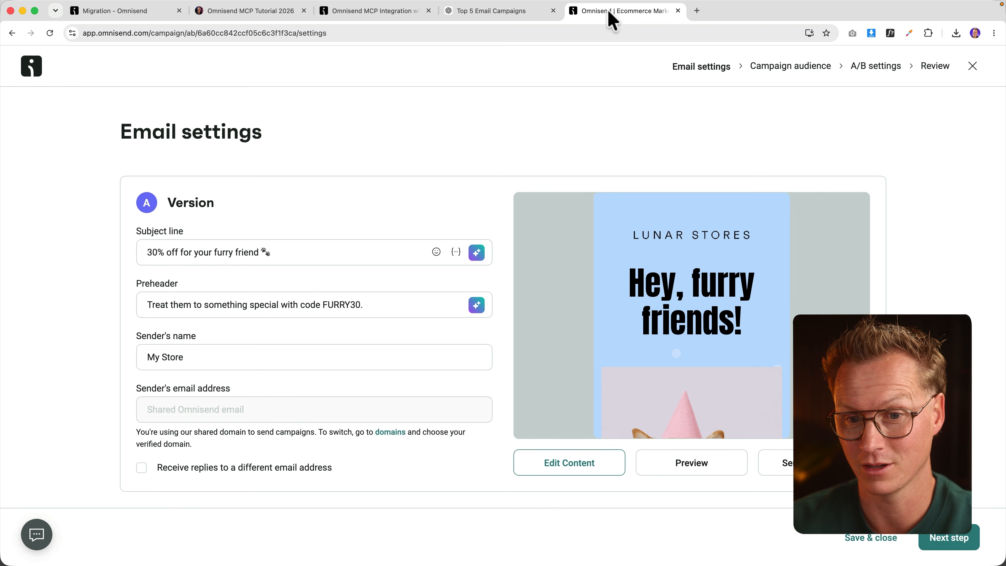
scroll(645, 283, "down", 2)
scroll(292, 184, "down", 8)
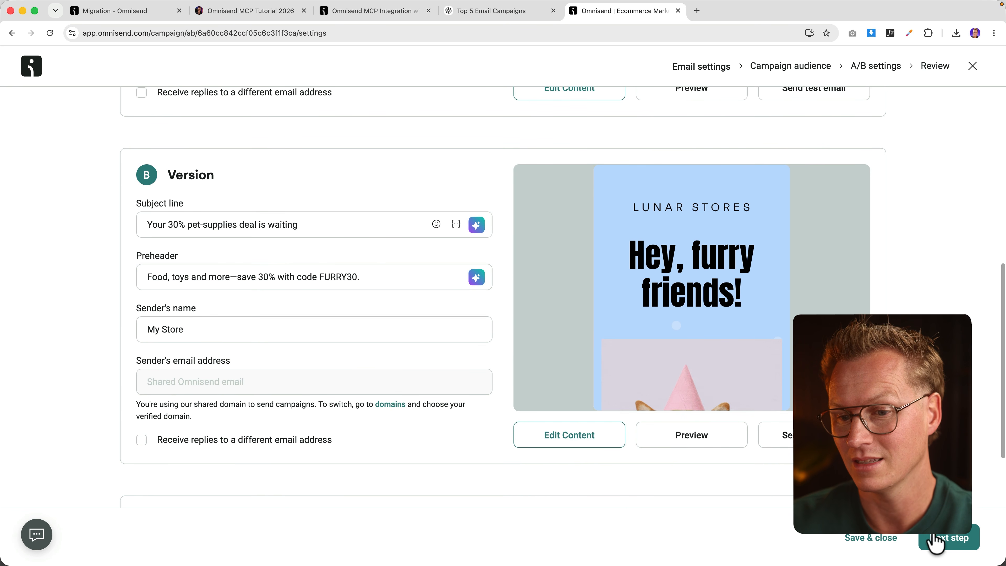
left_click(494, 18)
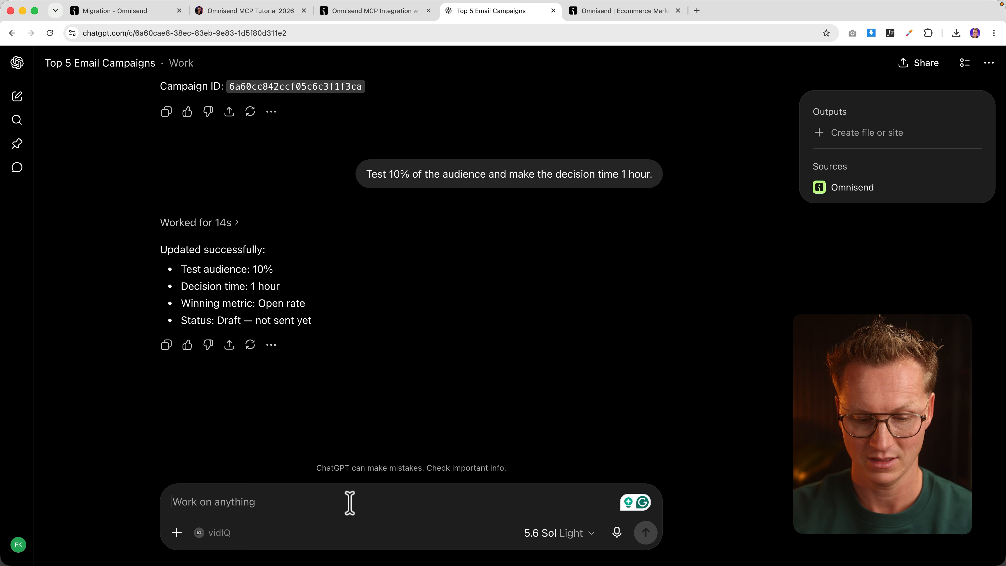
Step: Copy the Monthly executive summary prompt from the tutorial into a new ChatGPT message
type("Send")
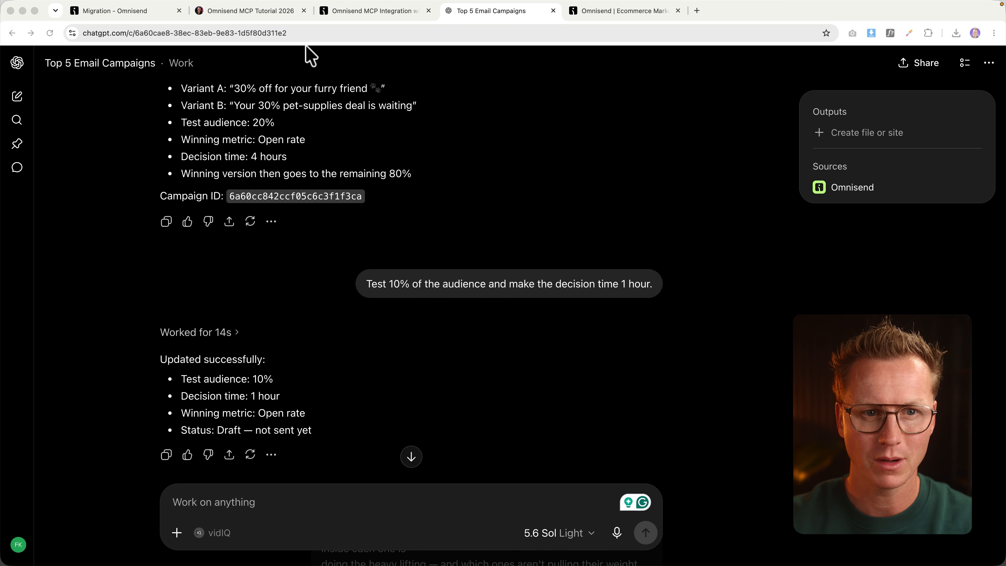
left_click(270, 14)
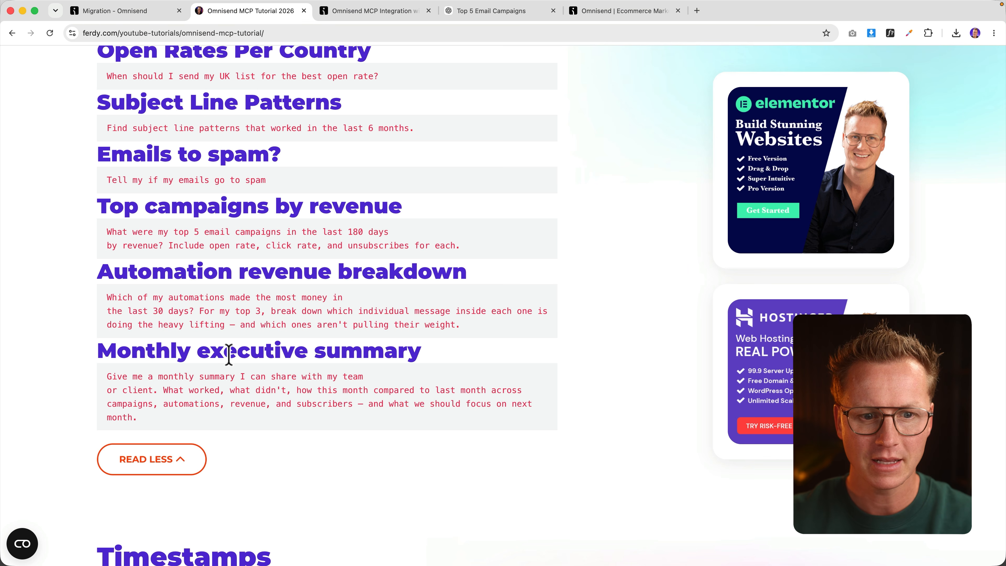
left_click_drag(166, 417, 105, 381)
key("super+c")
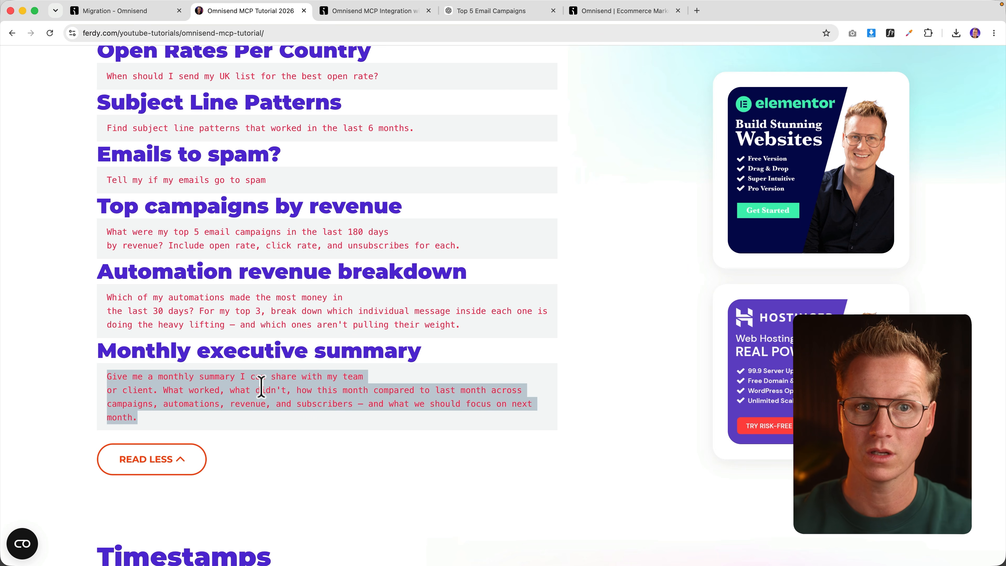
left_click(496, 12)
key("super+v")
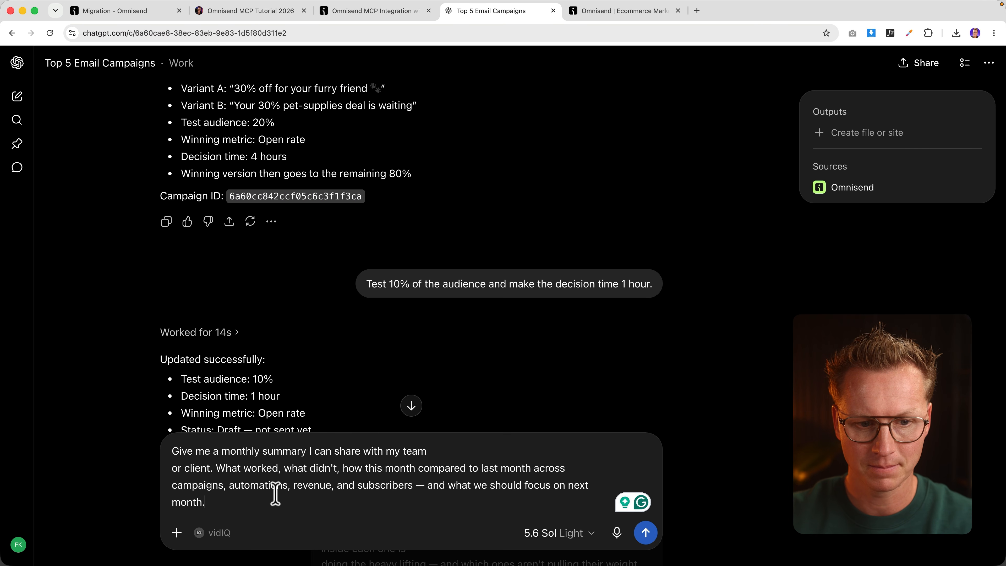
Step: Send the July 2026 vs June monthly summary request and scroll through the generated report
key("Return")
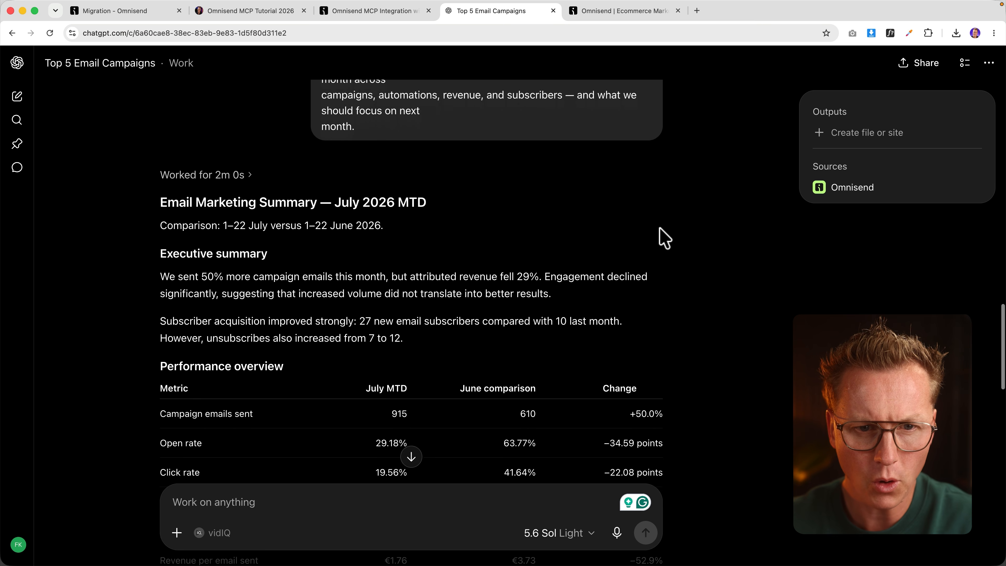
scroll(663, 237, "down", 2)
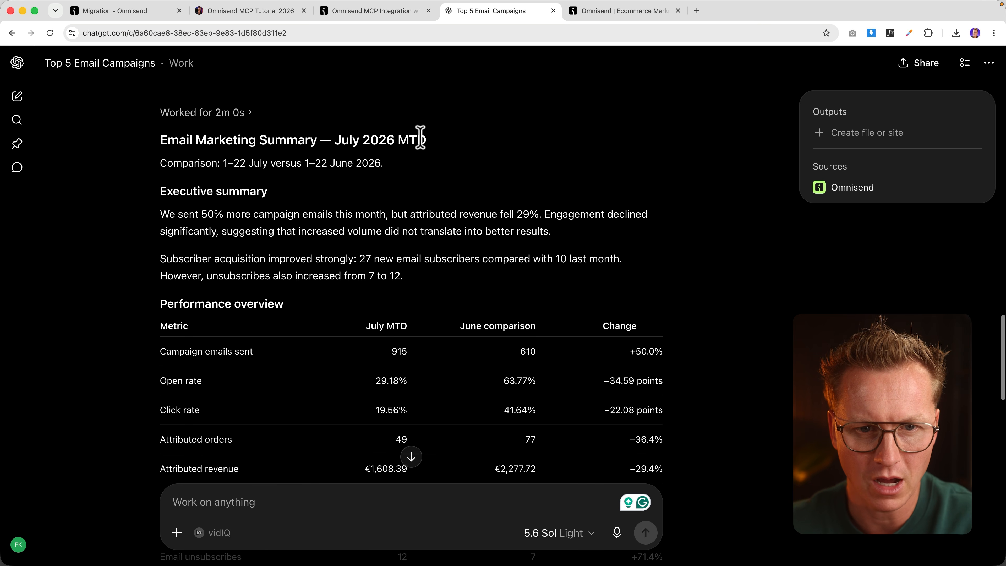
scroll(407, 147, "down", 4)
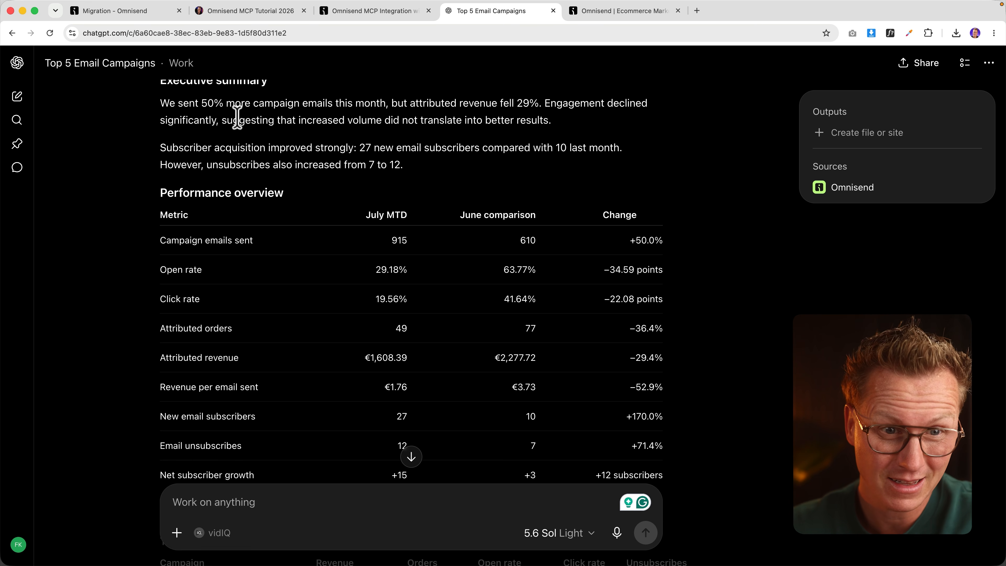
scroll(344, 168, "down", 10)
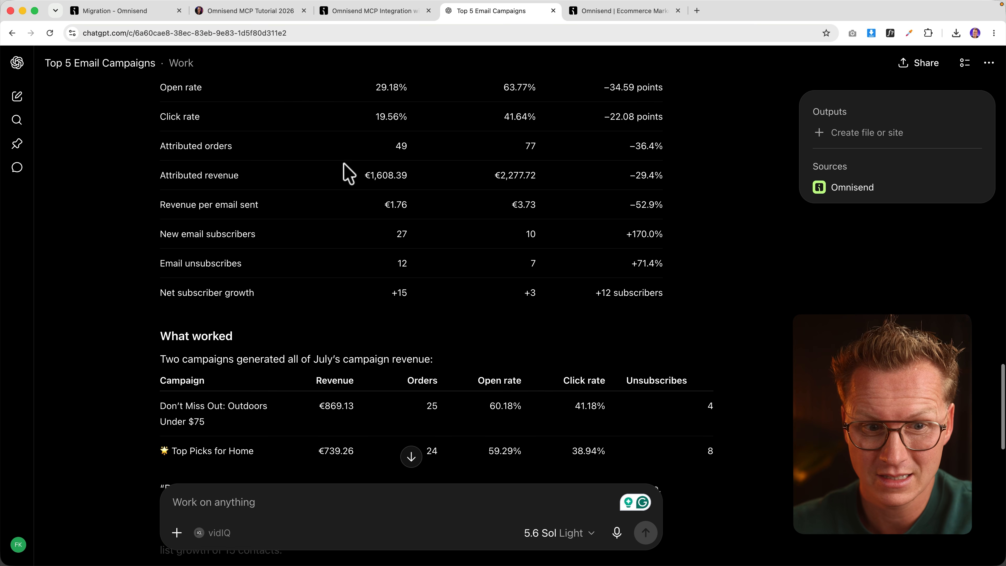
scroll(345, 169, "down", 2)
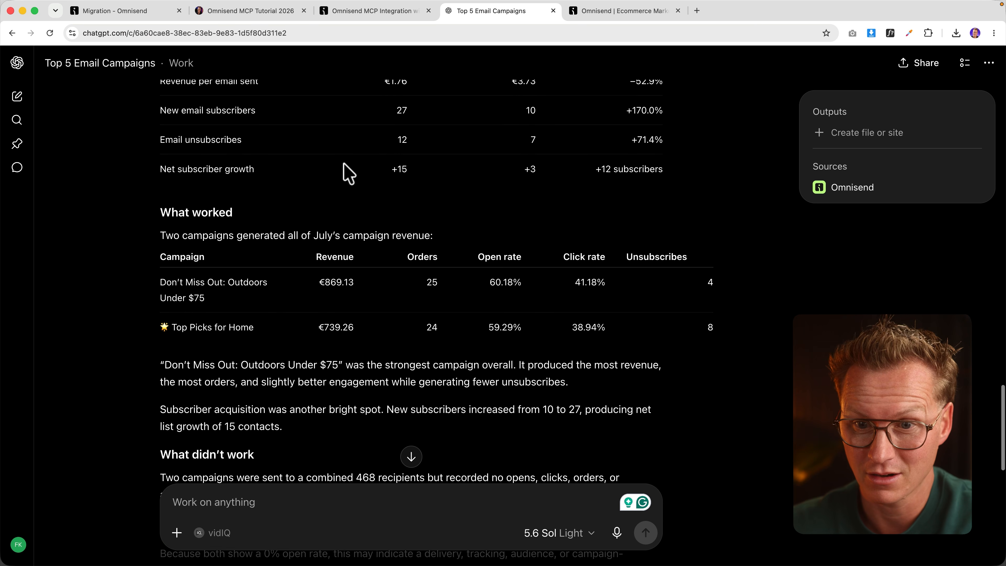
scroll(344, 168, "down", 5)
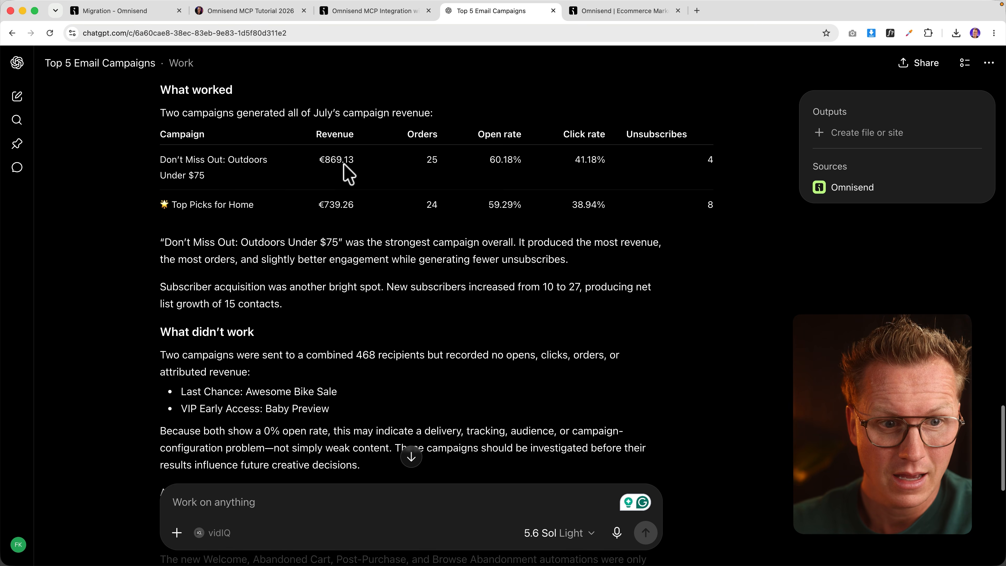
scroll(337, 162, "up", 1)
Step: Review the report's six next-month priorities, selecting their text
left_click_drag(166, 162, 467, 256)
left_click(443, 258)
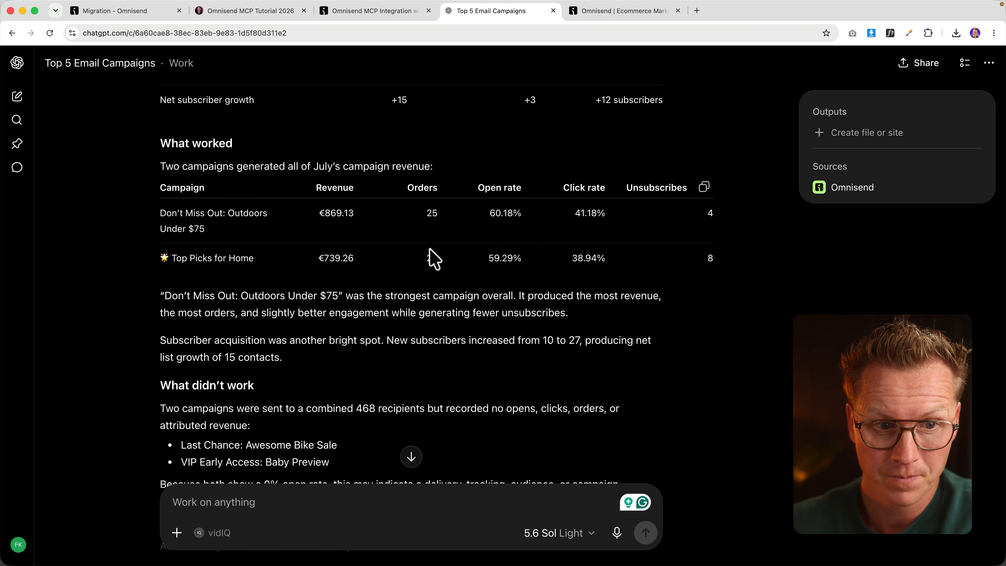
scroll(426, 248, "down", 5)
scroll(201, 269, "down", 10)
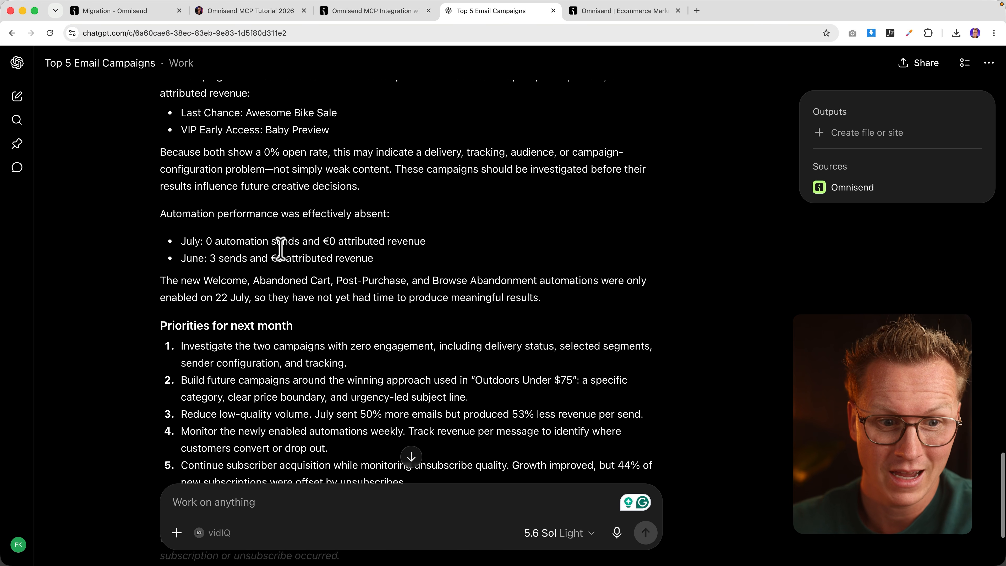
left_click_drag(186, 162, 409, 368)
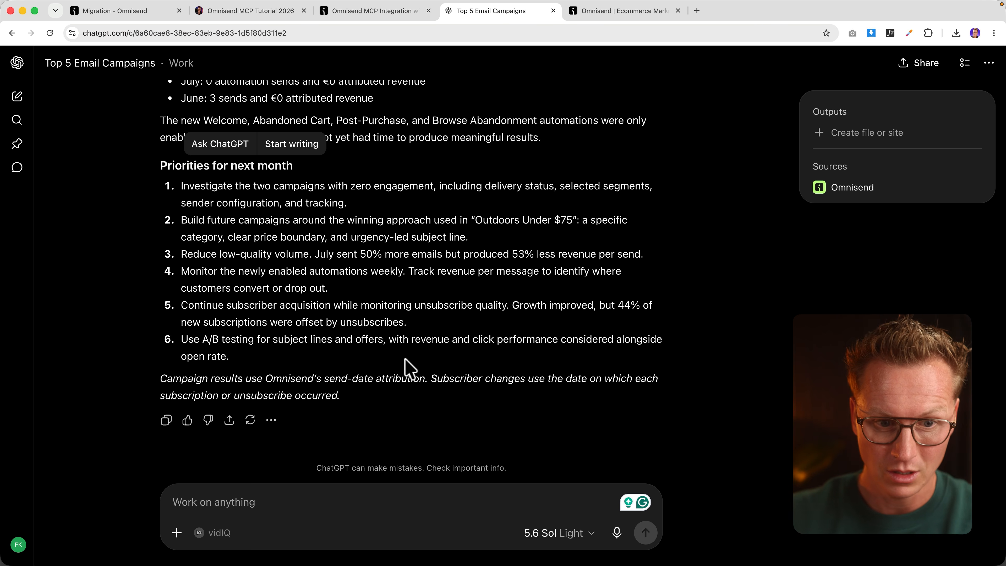
Step: Ask ChatGPT: 'Create a PDF with all this information.'
left_click(274, 496)
type("Create a PDF with all")
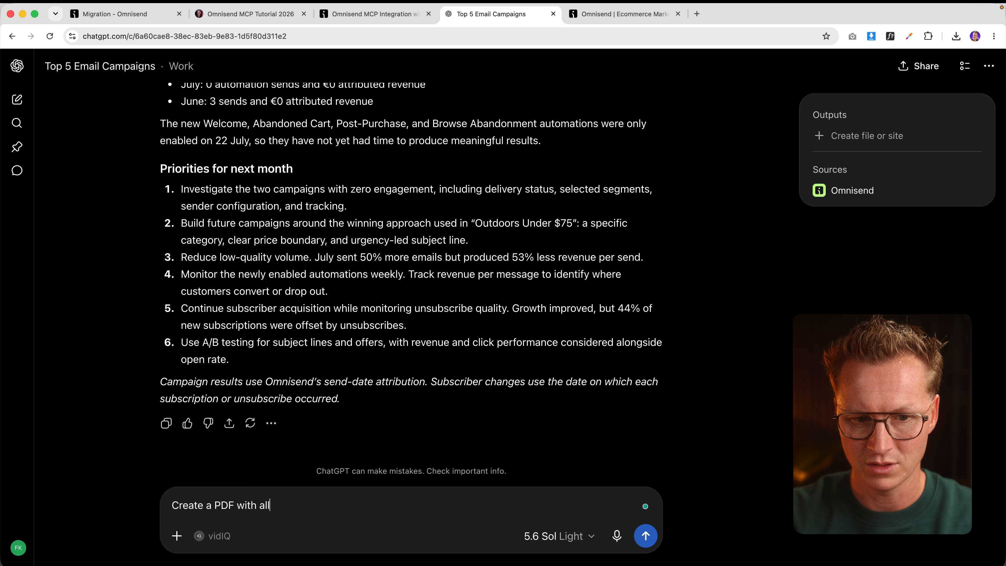
type(" this informatio")
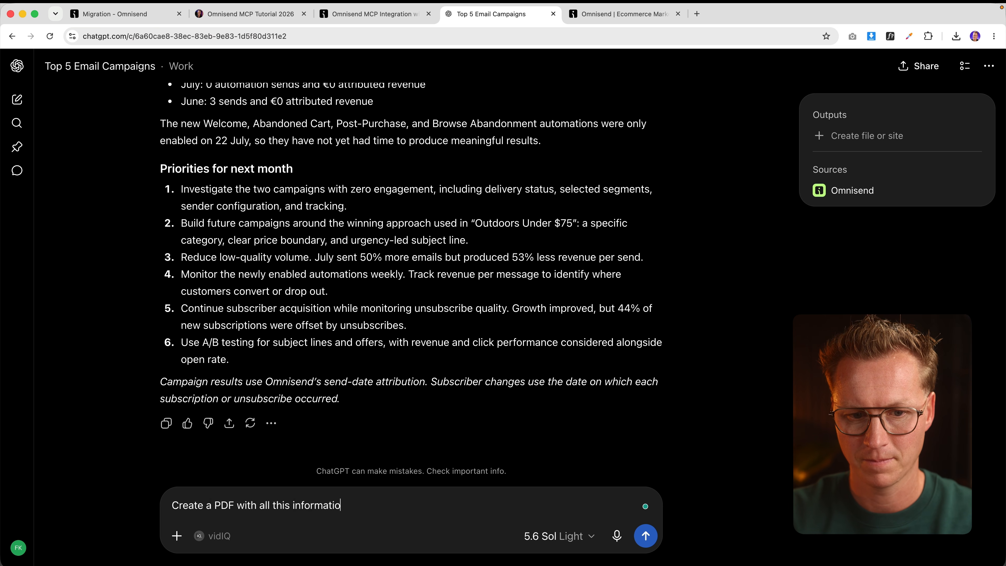
type("n.")
key("Return")
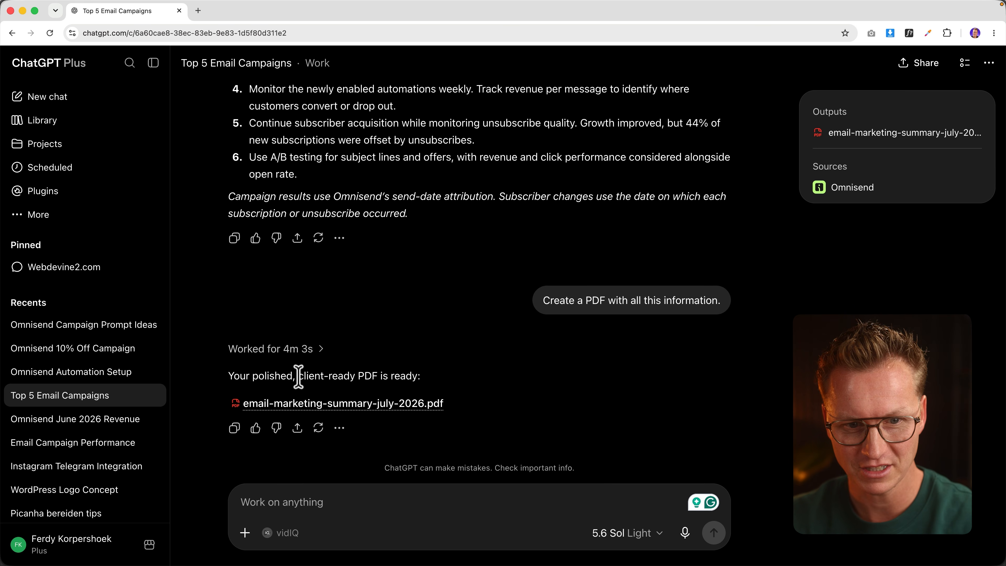
Step: Download email-marketing-summary-july-2026.pdf and open it in its own Chrome tab
left_click(363, 404)
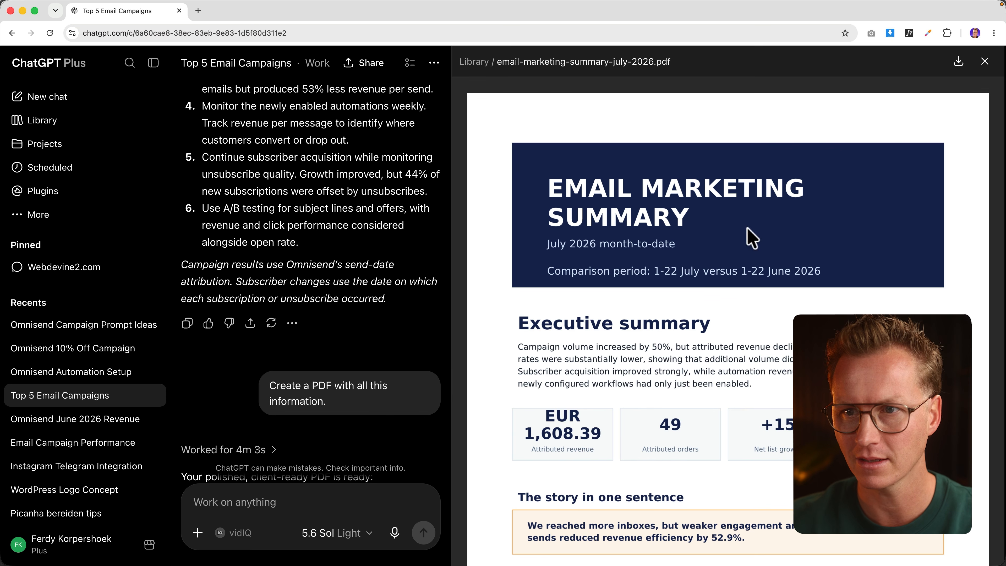
left_click(960, 63)
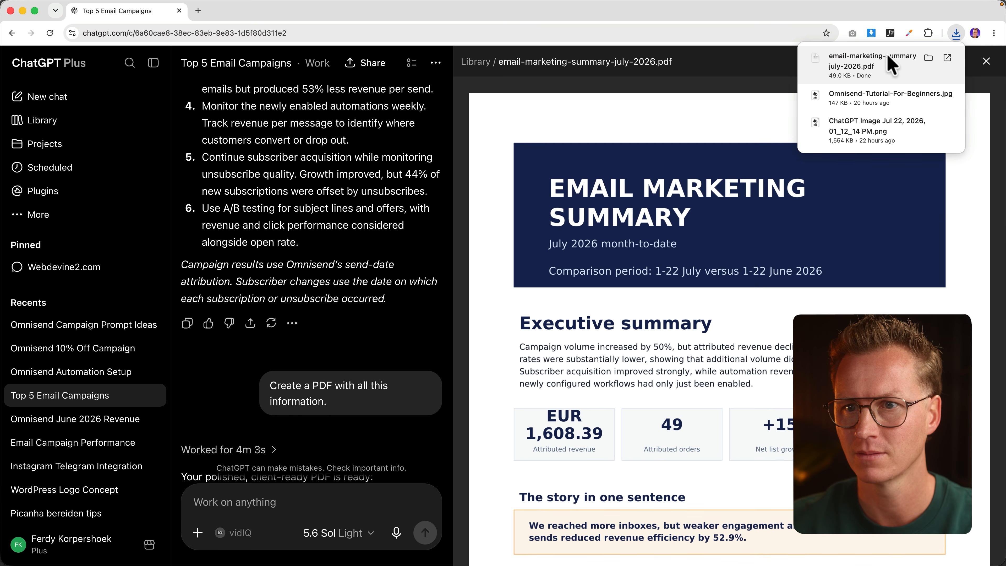
left_click(865, 63)
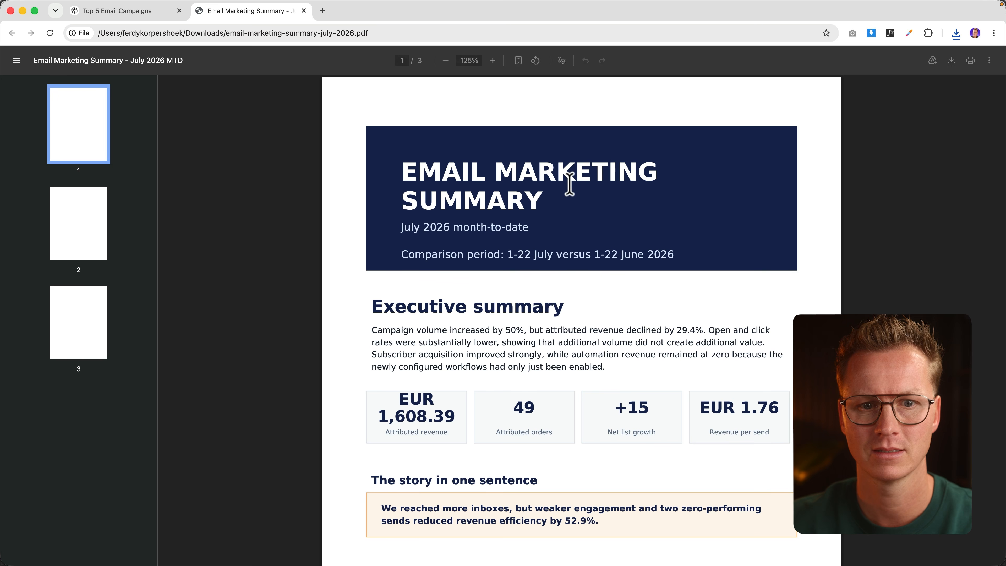
Step: Read through all three pages of the PDF report, then return to the chat
scroll(570, 202, "down", 2)
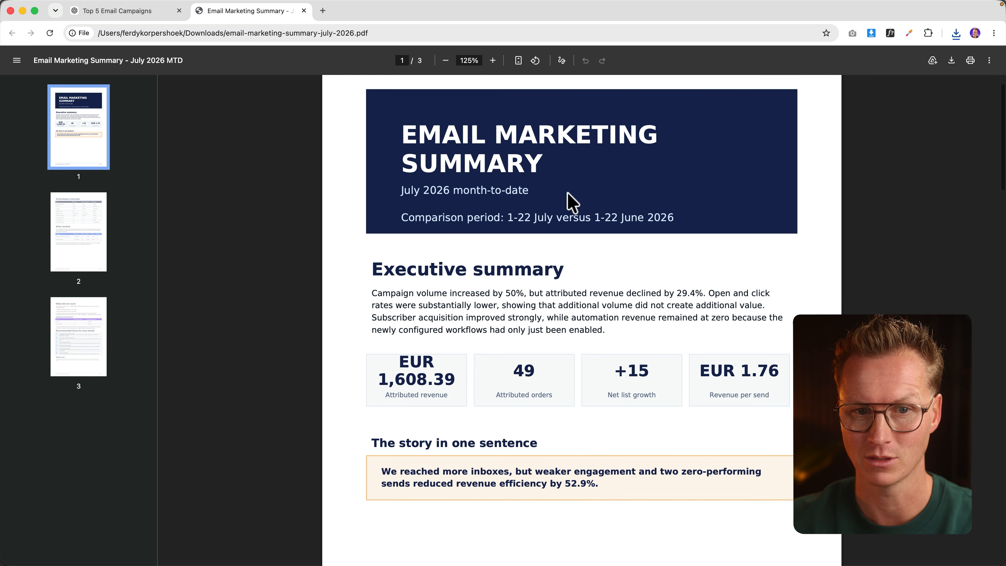
scroll(516, 190, "down", 4)
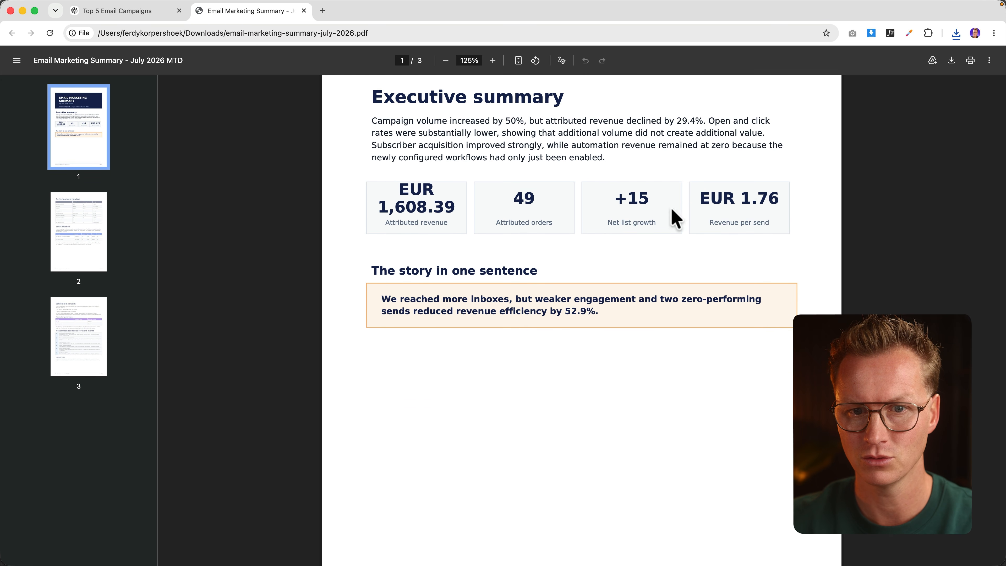
scroll(675, 220, "down", 2)
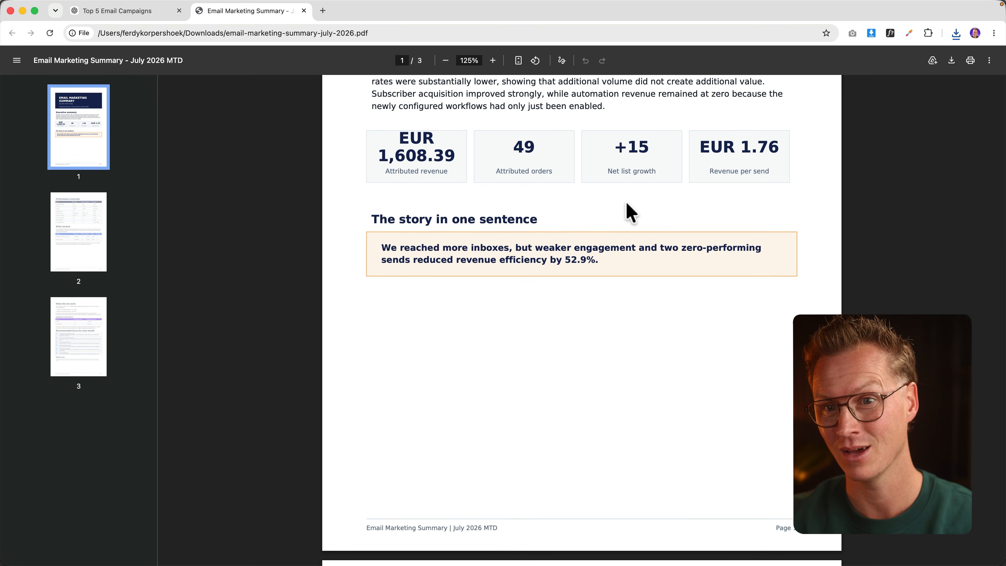
scroll(629, 211, "down", 15)
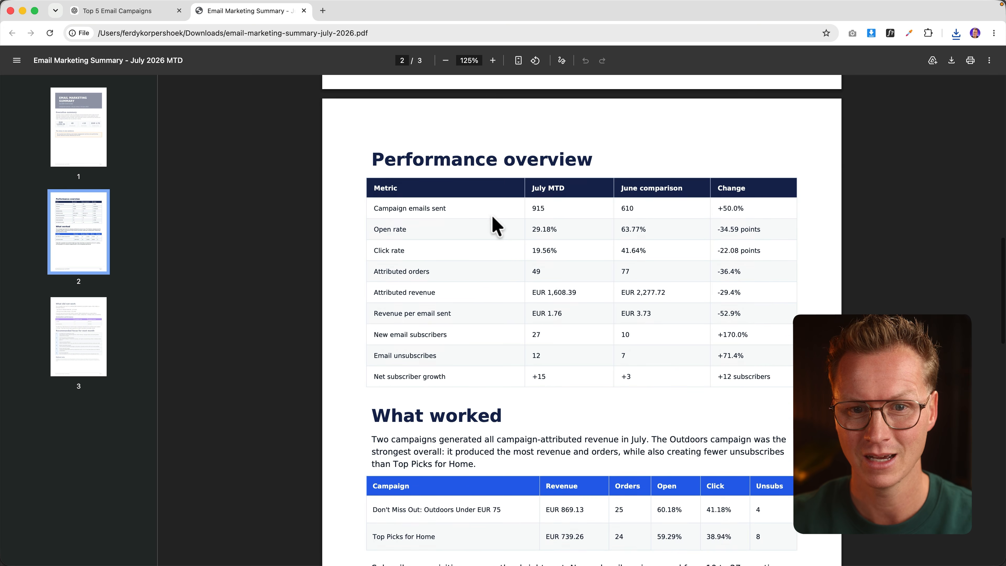
scroll(495, 226, "down", 6)
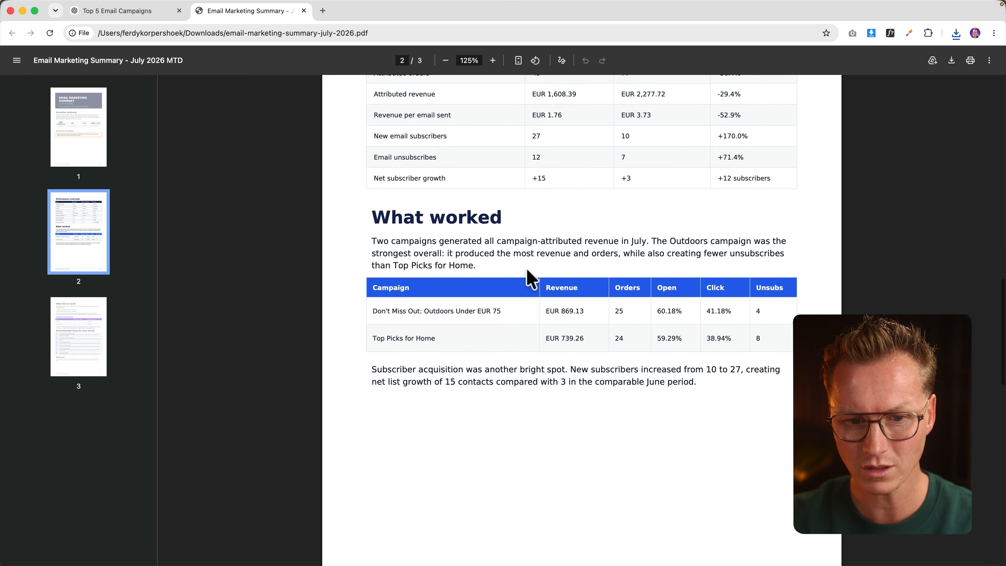
scroll(528, 275, "down", 12)
scroll(514, 283, "down", 3)
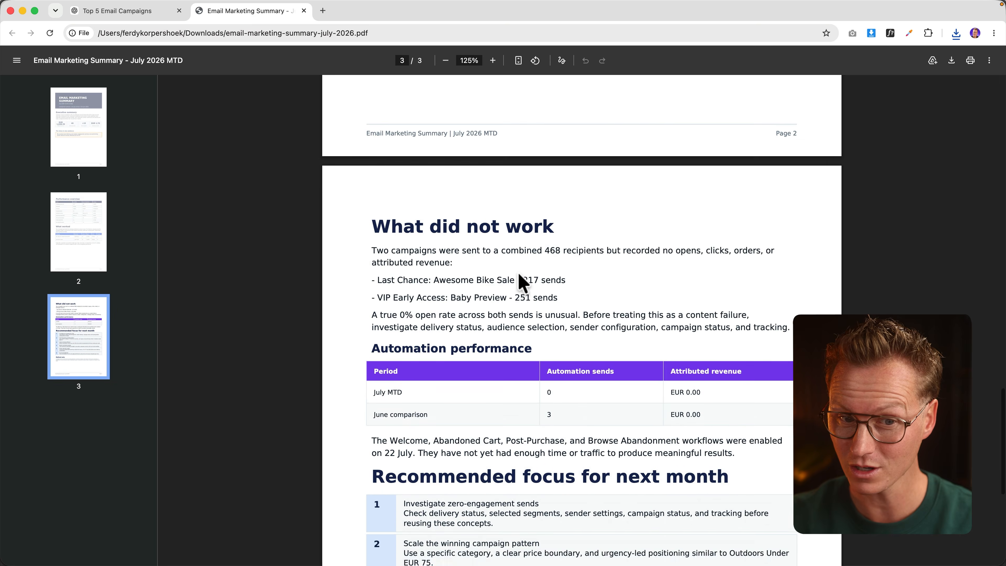
scroll(521, 279, "down", 11)
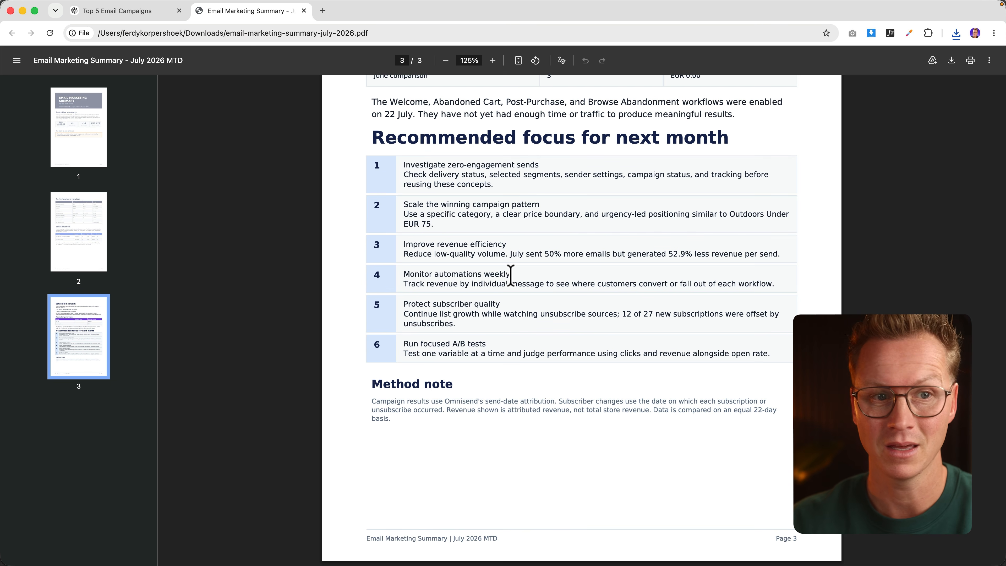
left_click(303, 11)
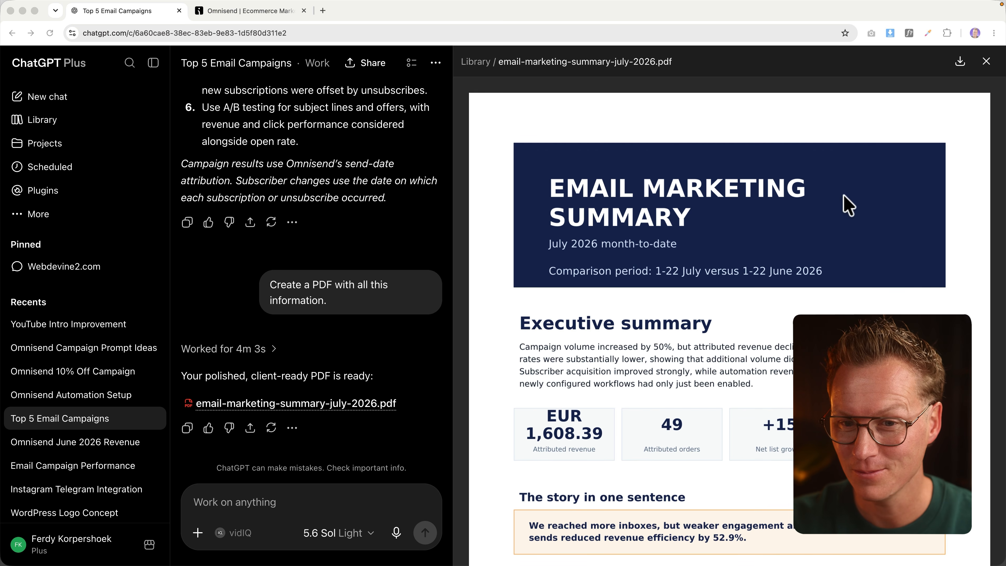
Step: Close the PDF preview panel and begin a follow-up: 'All the things that can be done better.'
scroll(844, 205, "down", 10)
scroll(779, 241, "down", 15)
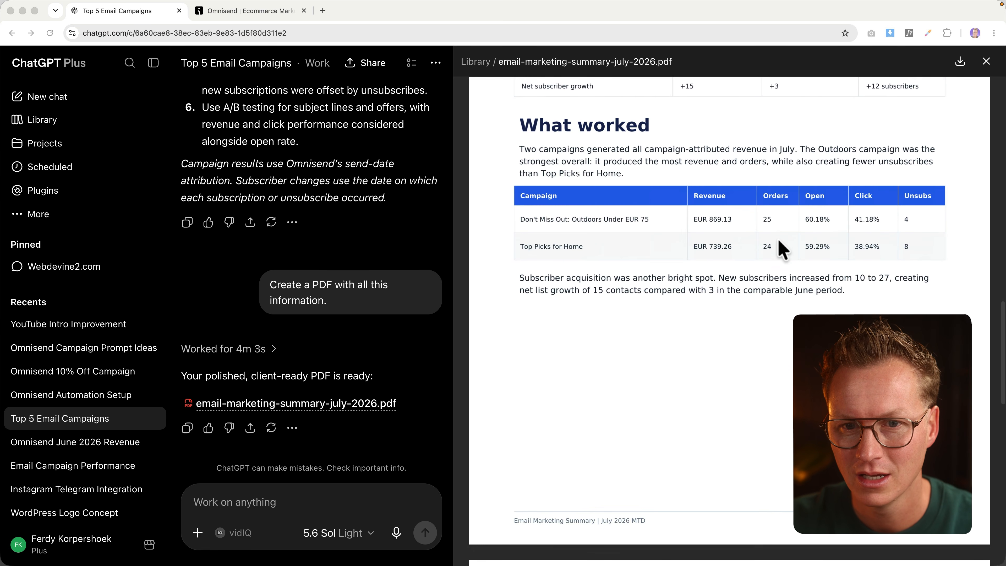
scroll(777, 240, "down", 3)
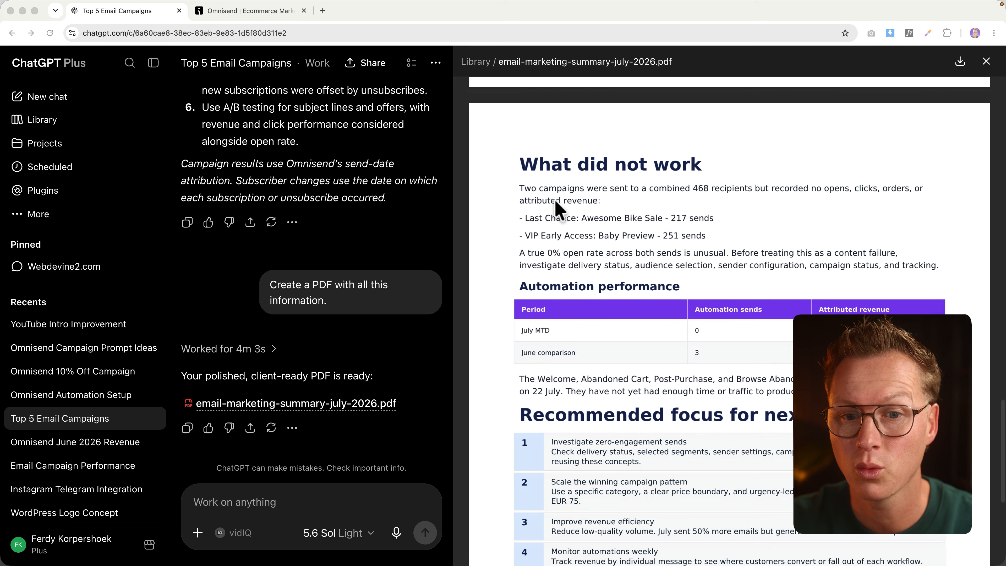
scroll(744, 256, "down", 5)
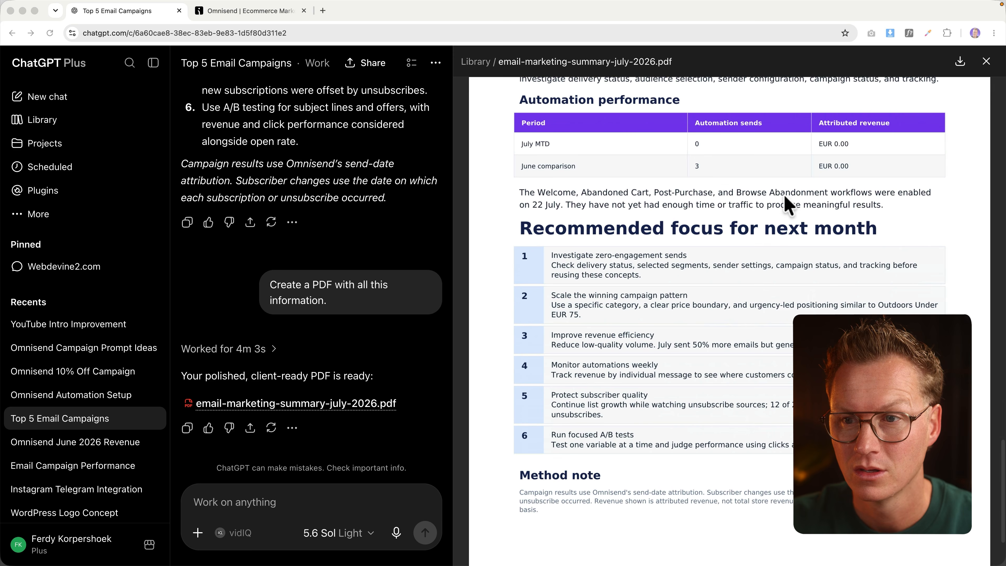
left_click(986, 63)
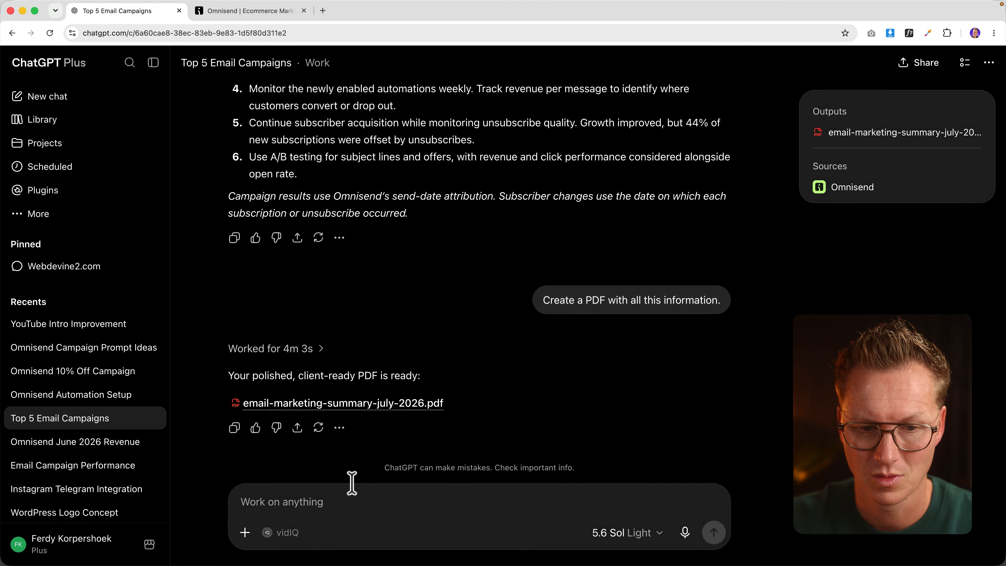
type("All th")
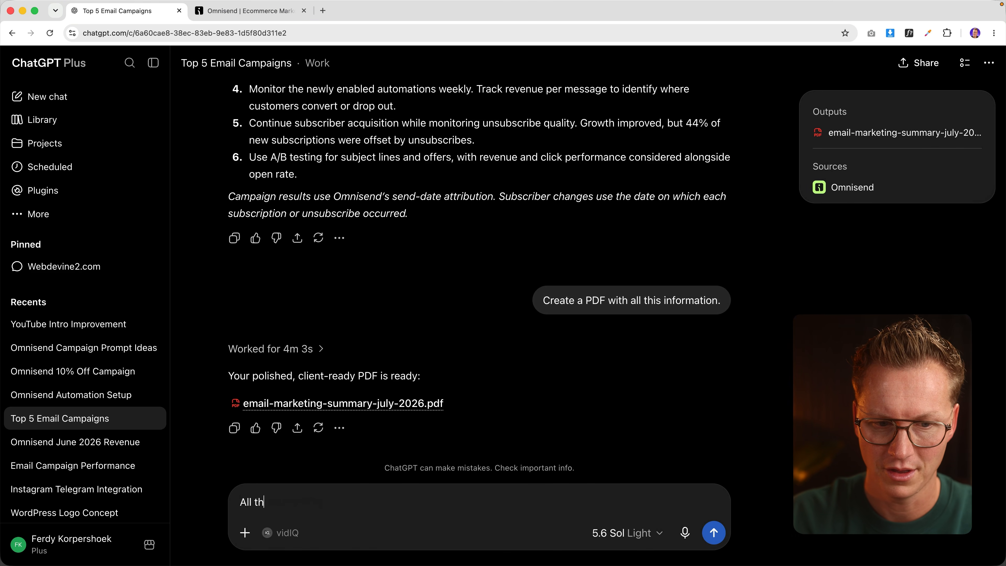
type("e things that can b")
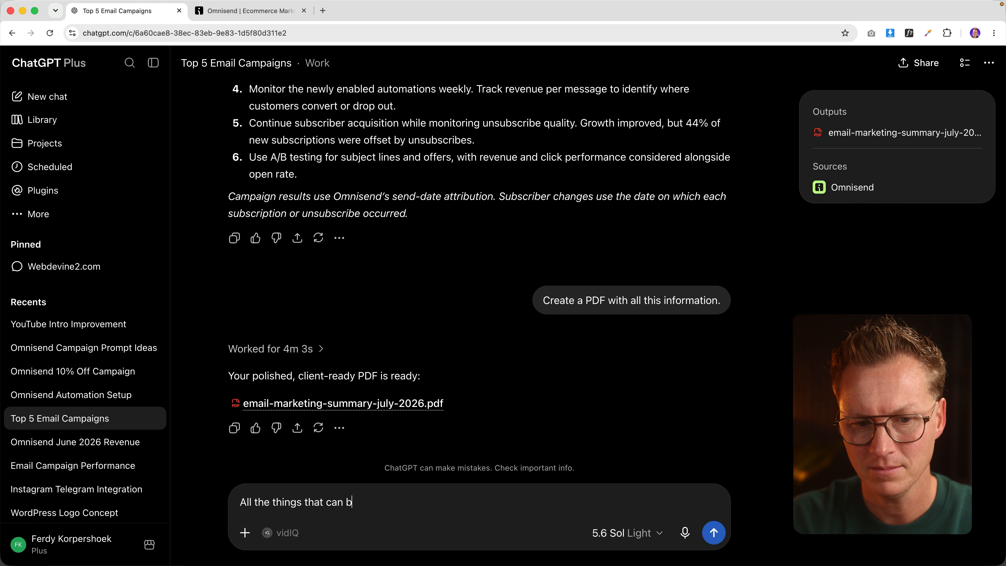
type("e done better. A")
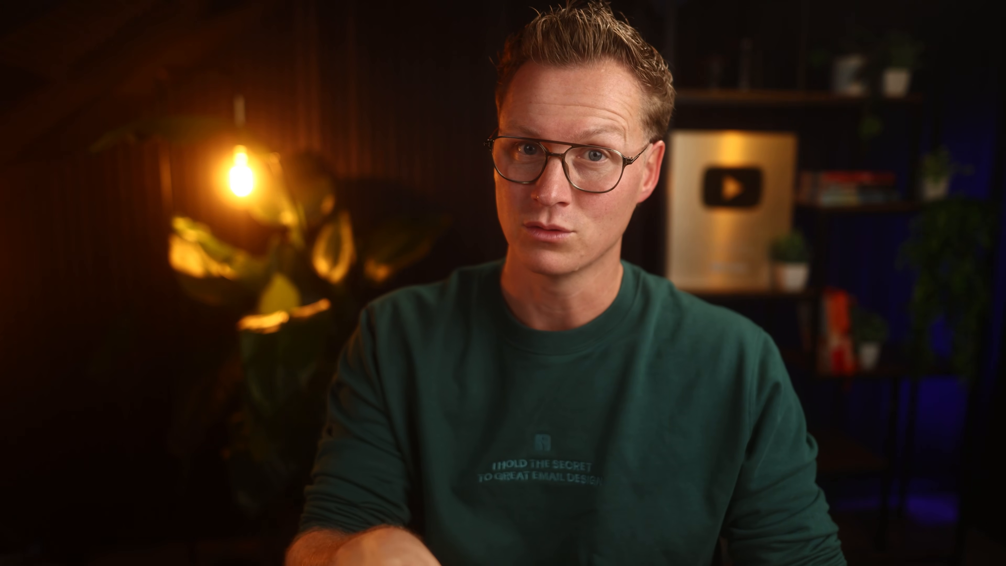
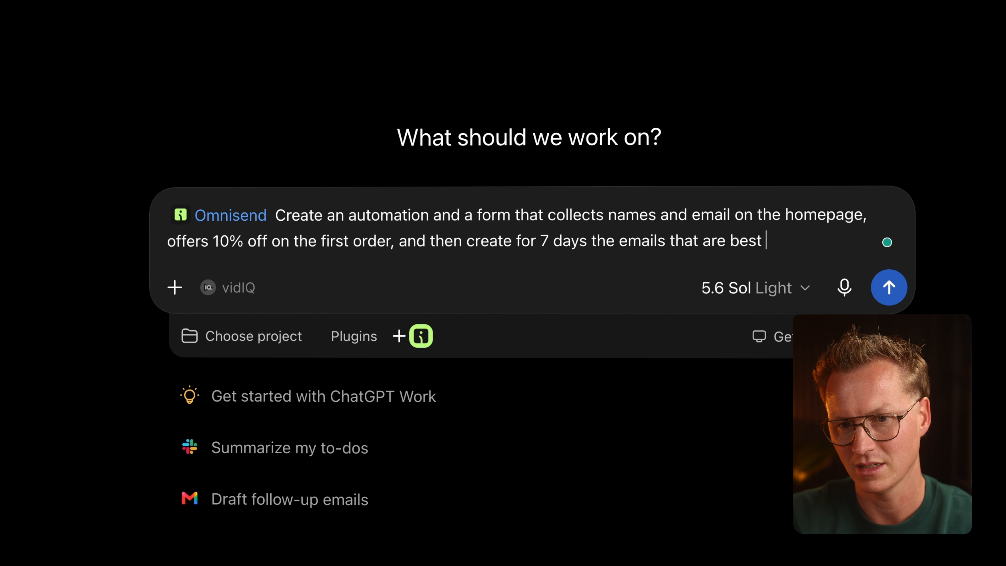
Step: Finish and send the request for a 10%-off homepage signup form and revenue-boosting email automation
type("rease")
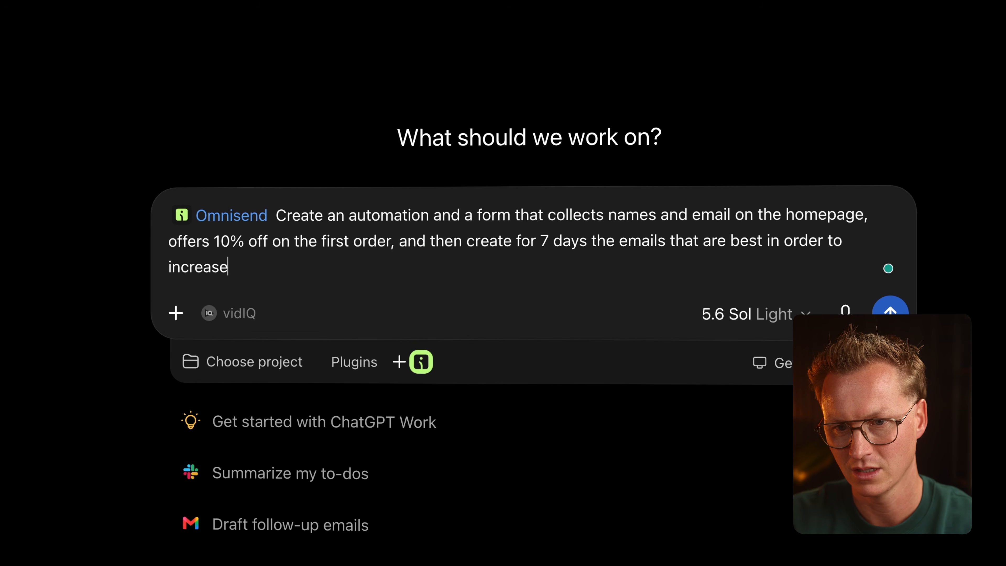
type(" the revenue throug")
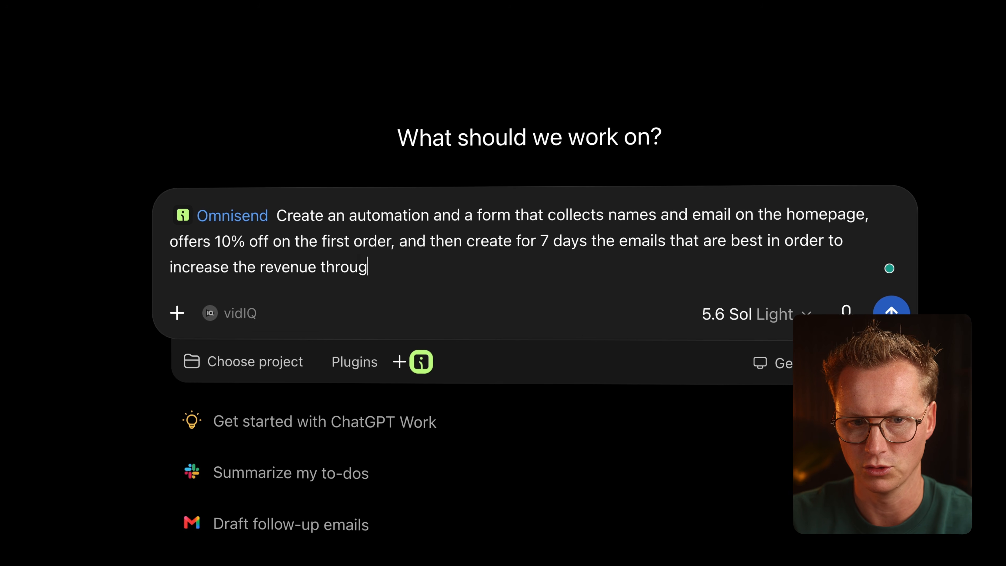
type("h those emails through an email a")
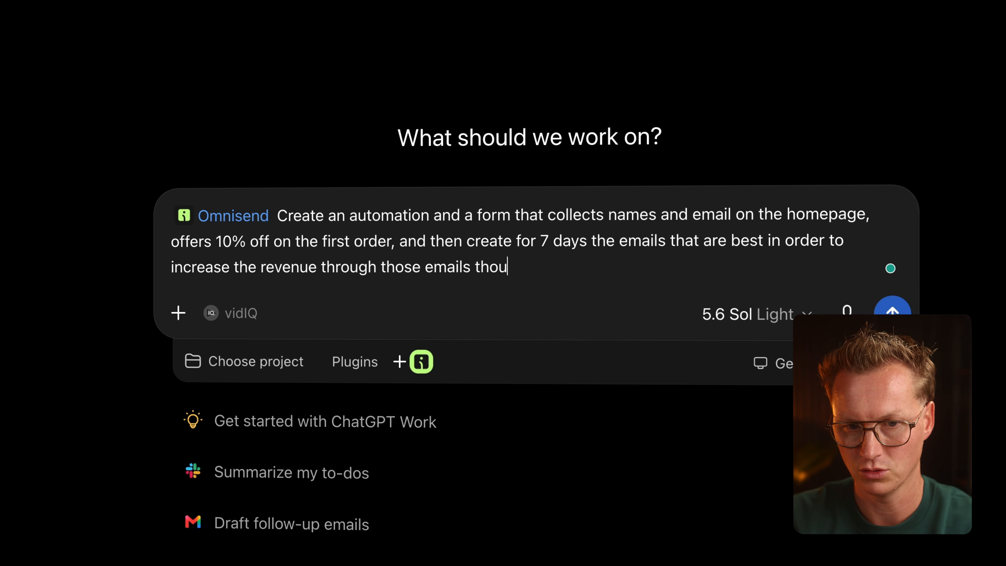
type("utomation.")
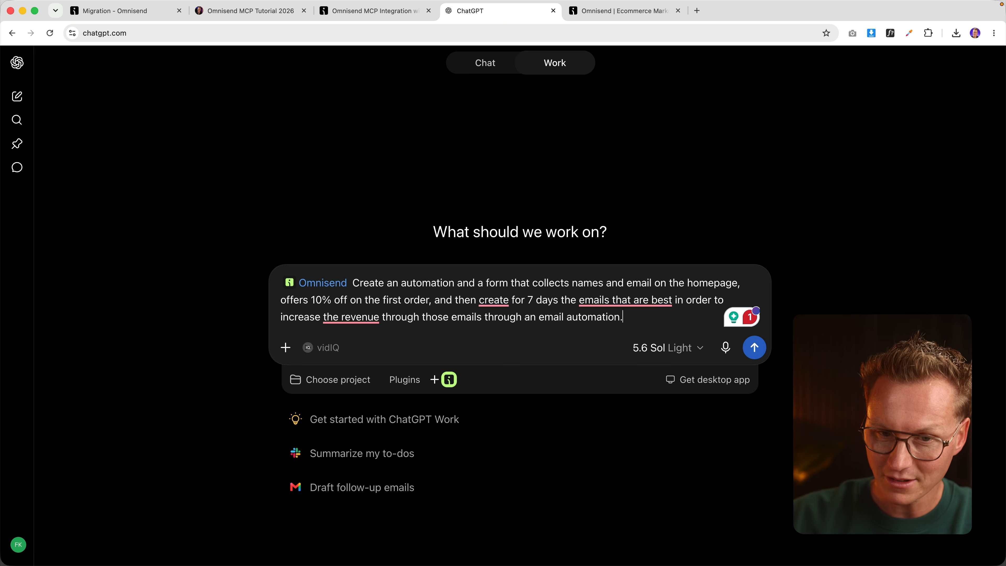
key("Return")
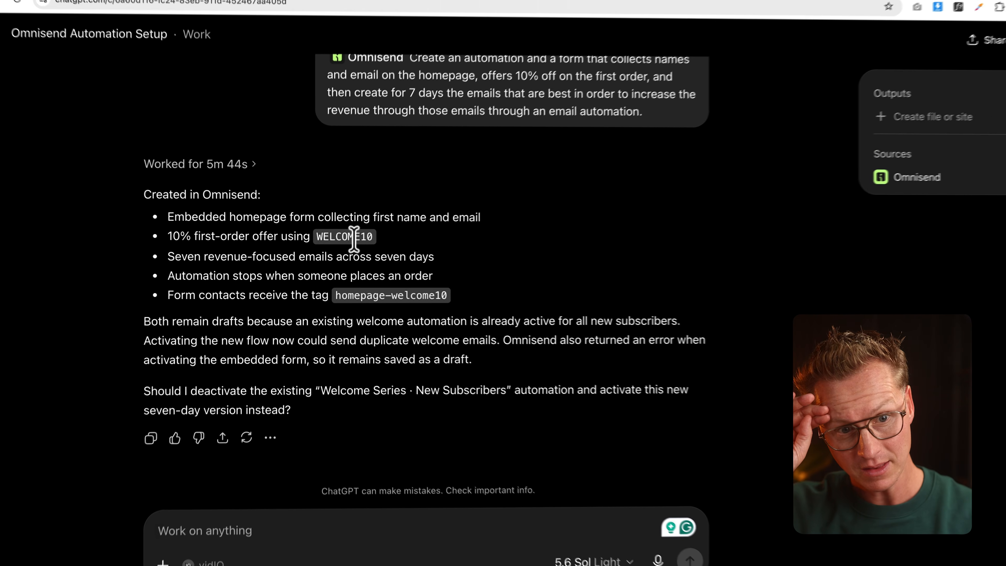
Step: In Omnisend, open the Homepage Welcome · 7-Day Revenue Series · WELCOME10 workflow from Automation
left_click(635, 17)
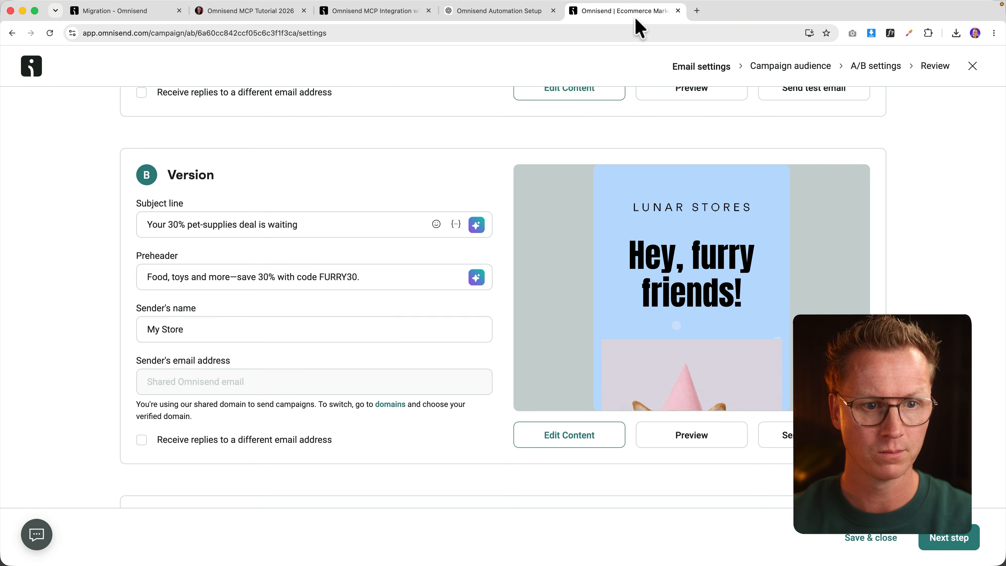
scroll(78, 99, "up", 5)
left_click(31, 66)
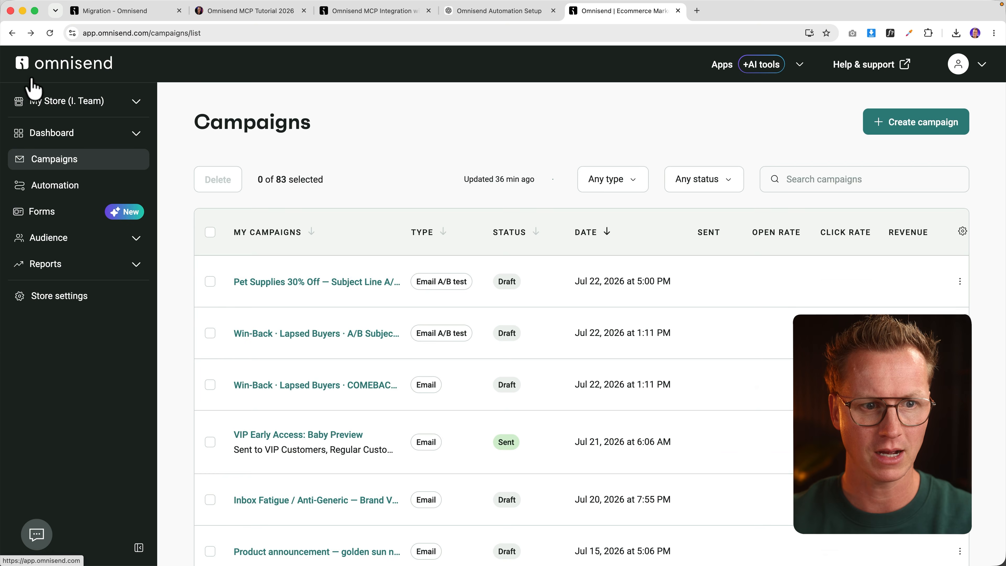
left_click(64, 262)
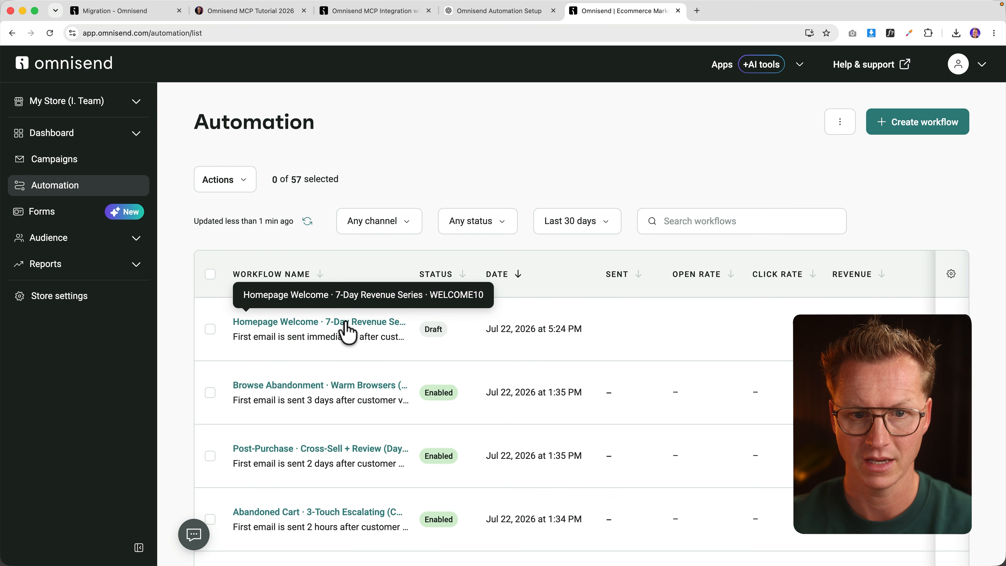
left_click(353, 322)
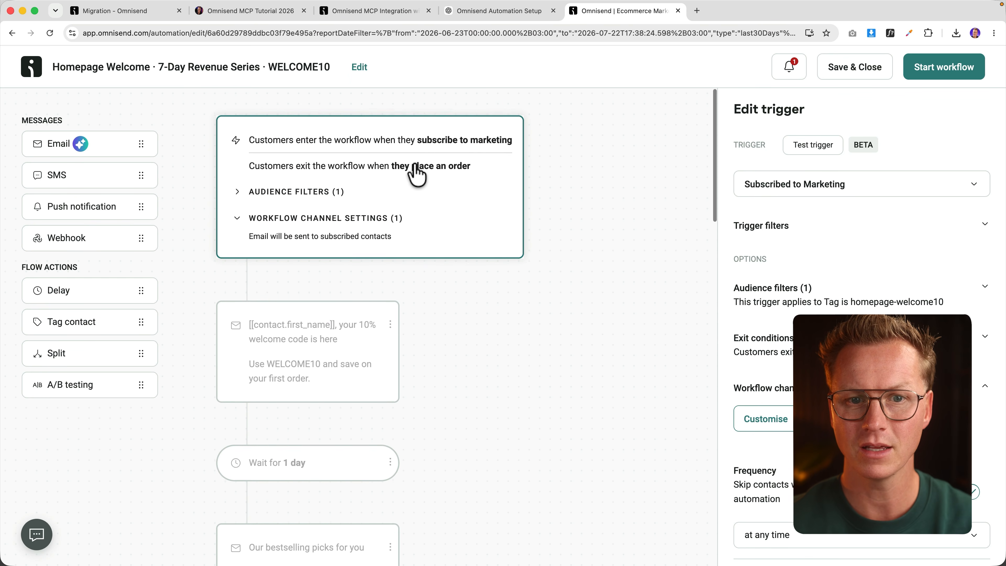
Step: Check the subject and preheader of the welcome, bestselling picks, and Why shoppers choose My Store emails
scroll(404, 168, "down", 1)
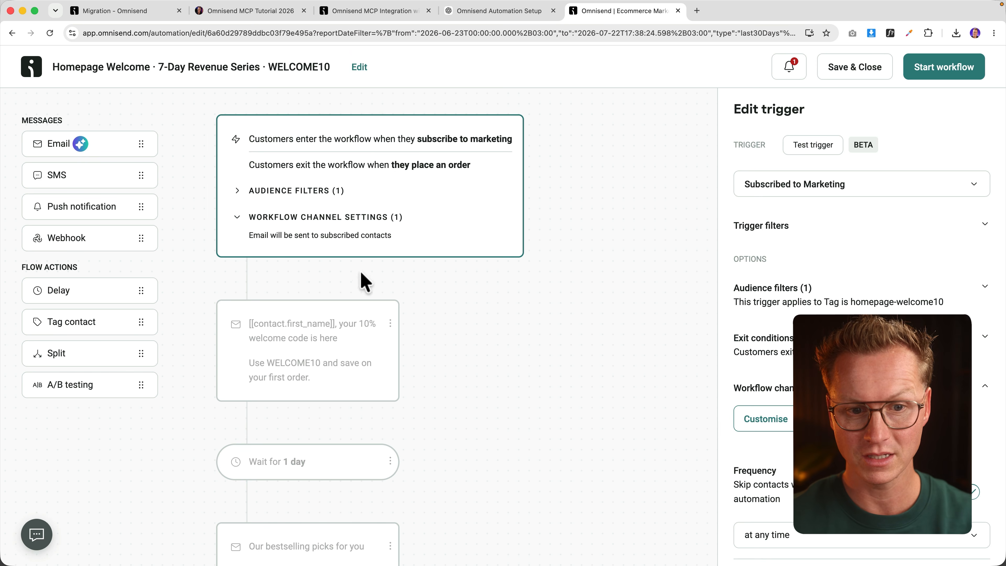
left_click(329, 333)
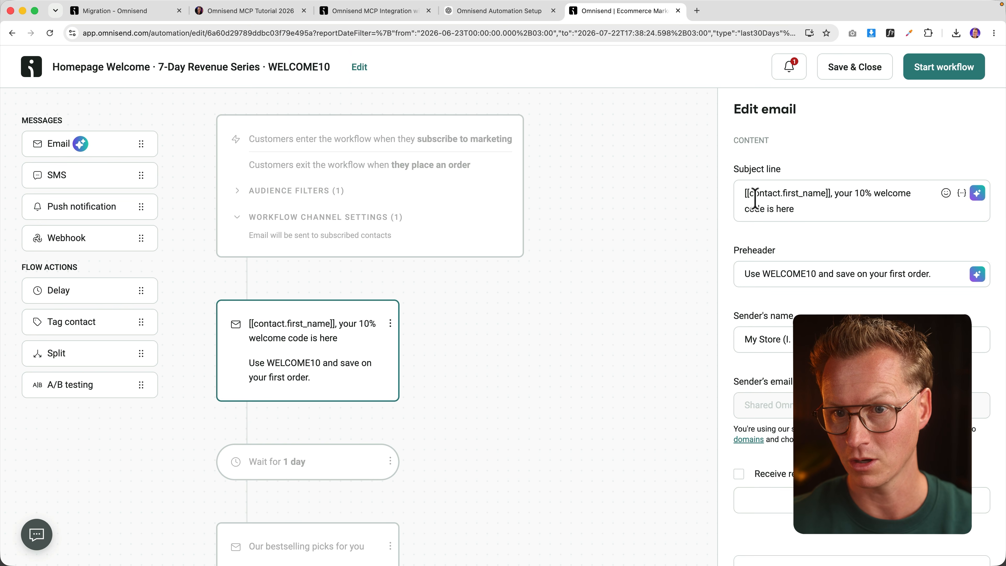
scroll(491, 283, "down", 5)
left_click(350, 378)
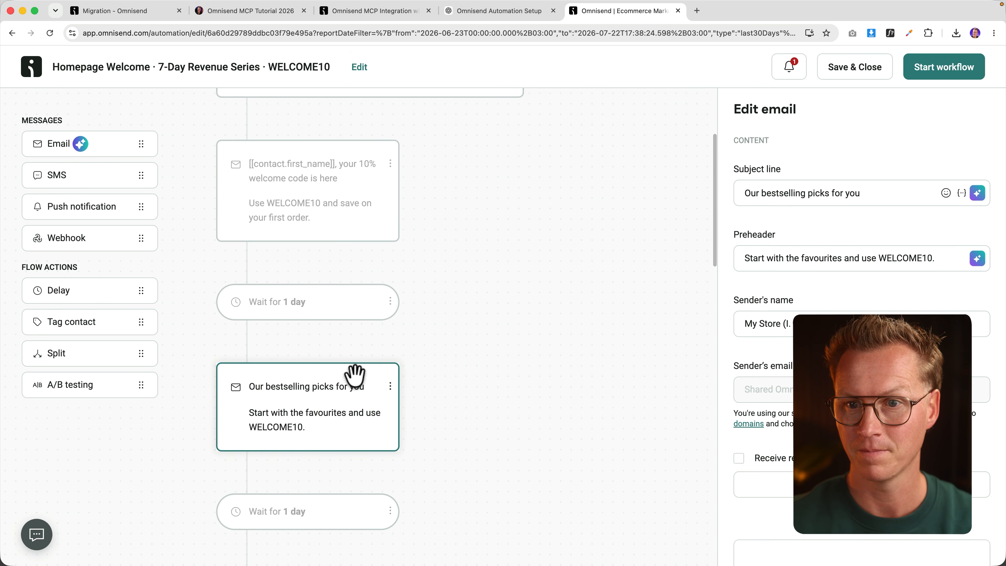
scroll(478, 305, "down", 8)
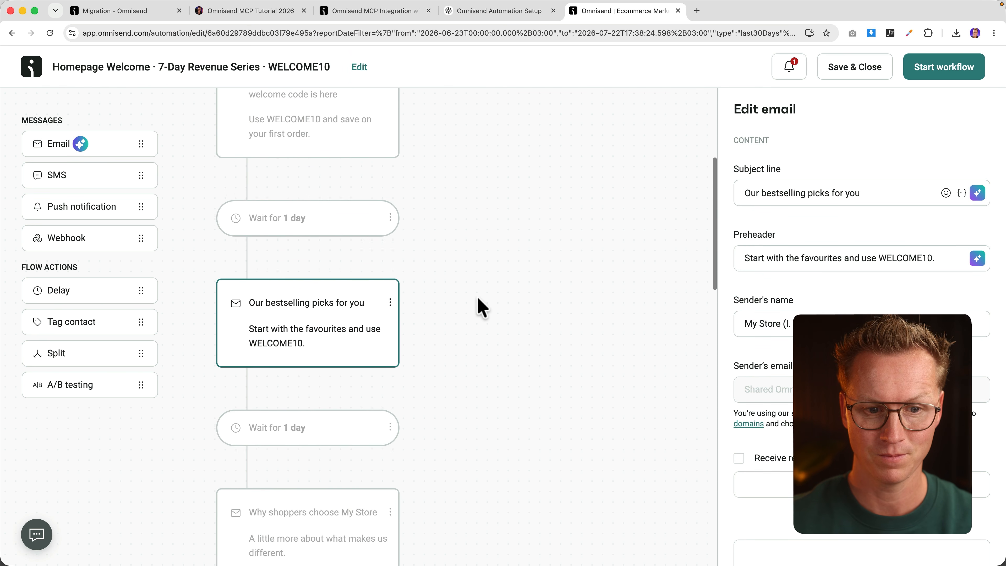
left_click(280, 298)
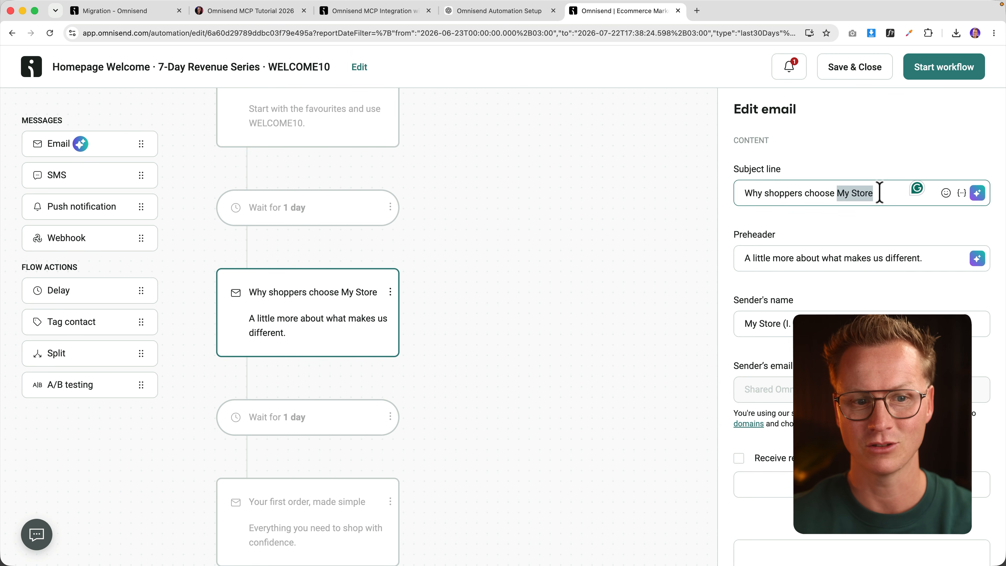
Step: Check the first-order, 10% welcome saving reminder, and last-call welcome code emails
scroll(432, 245, "down", 7)
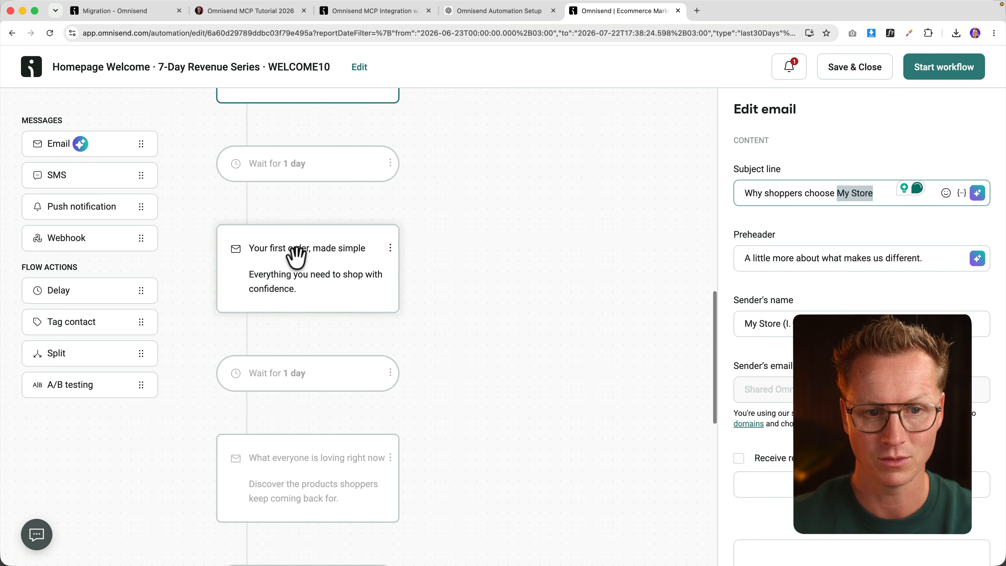
left_click(295, 257)
scroll(300, 261, "down", 10)
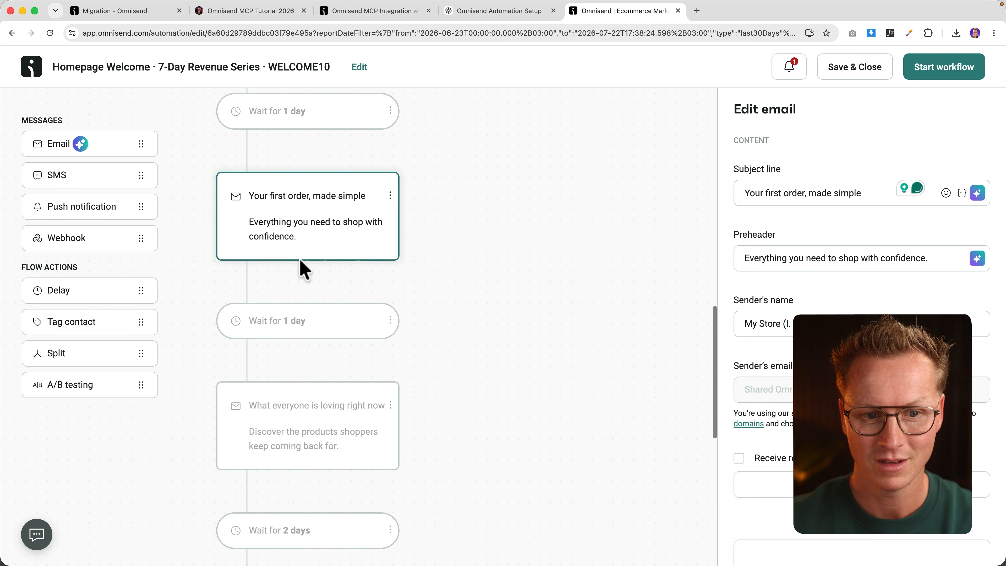
scroll(307, 267, "down", 1)
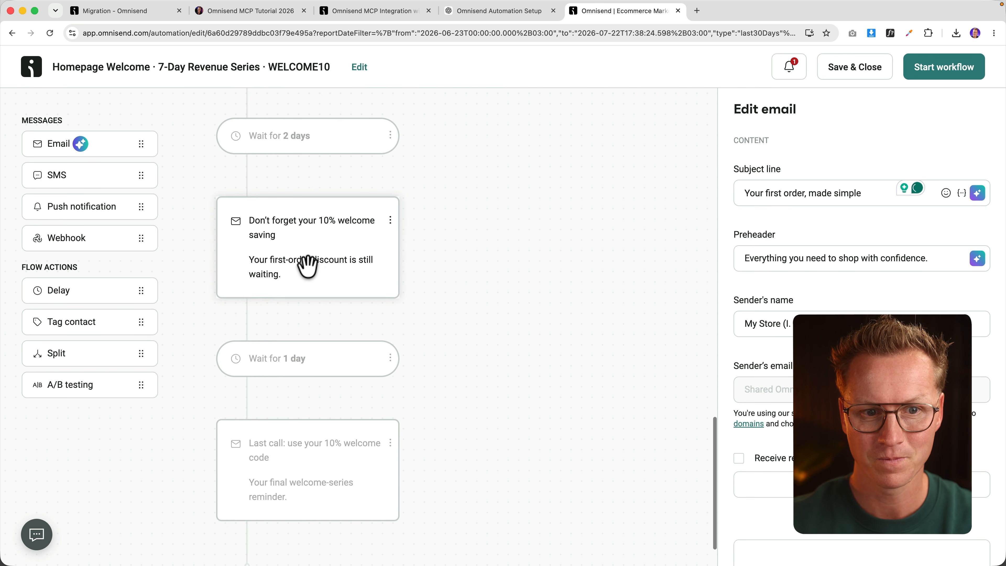
left_click(290, 228)
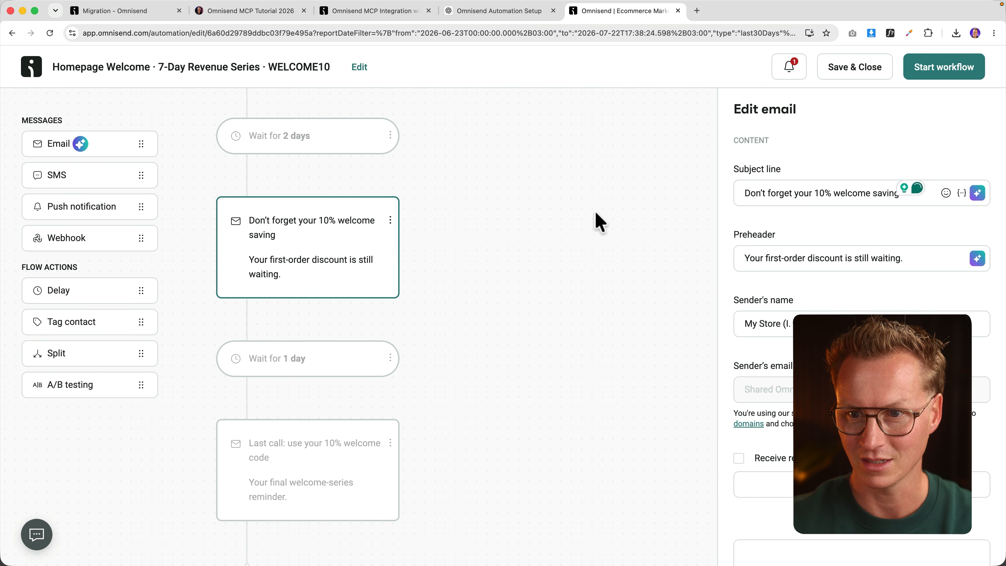
scroll(455, 278, "down", 1)
left_click(307, 392)
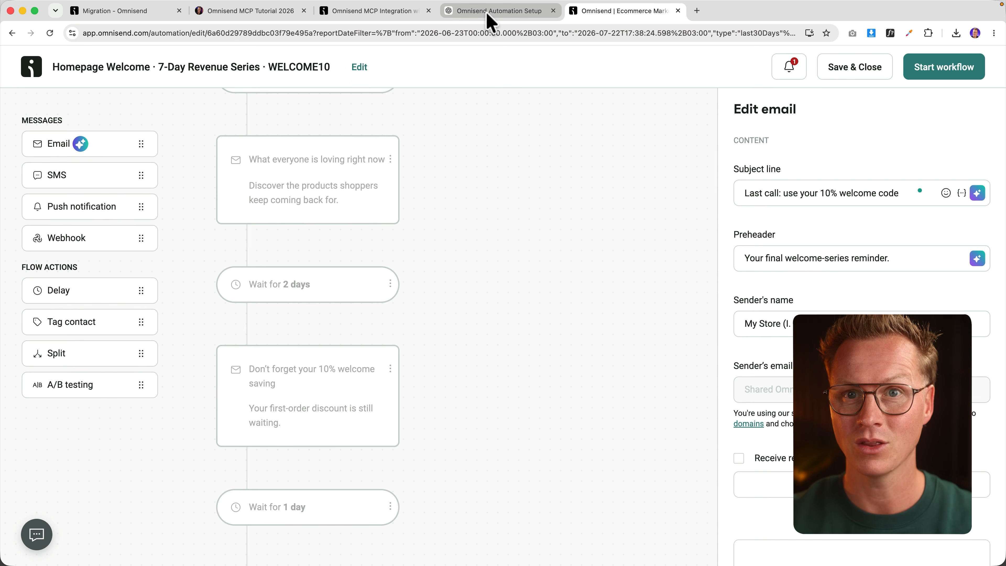
Step: Return to the Omnisend Automation Setup chat, focus the message box, and flip briefly to Omnisend
left_click(493, 11)
left_click(375, 501)
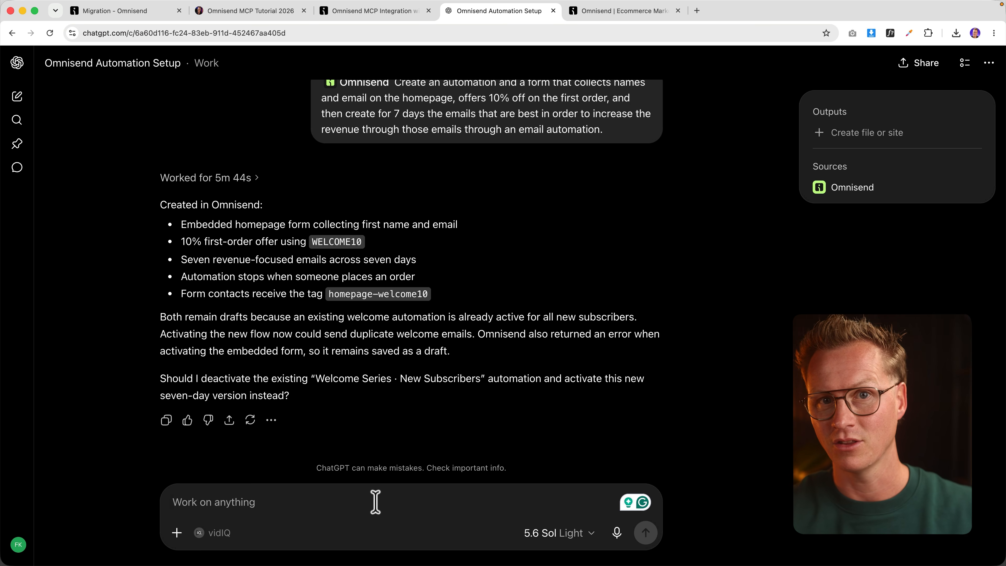
left_click(610, 12)
left_click(511, 12)
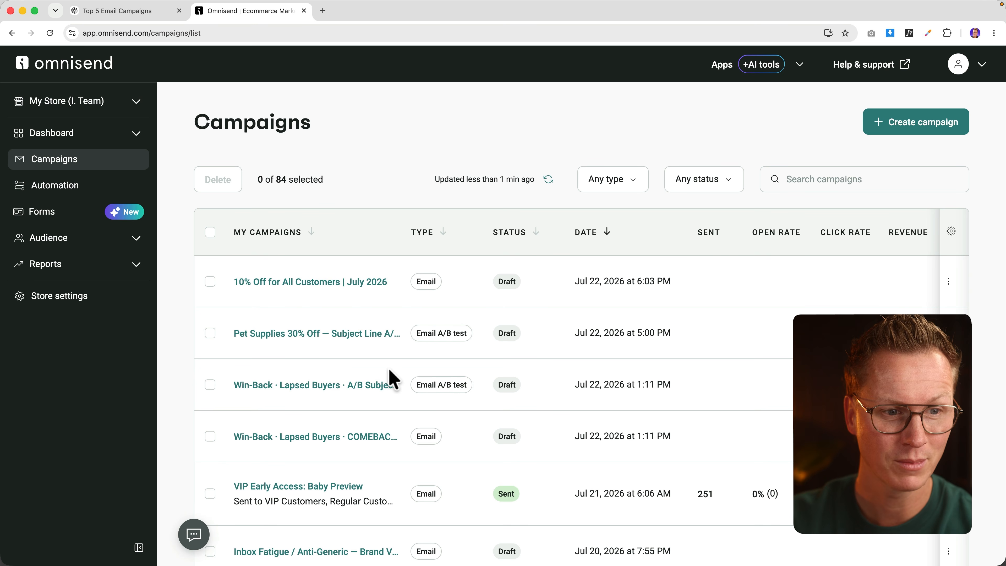
Step: Move from Omnisend's automation list to the Audience > Segments page
left_click(41, 194)
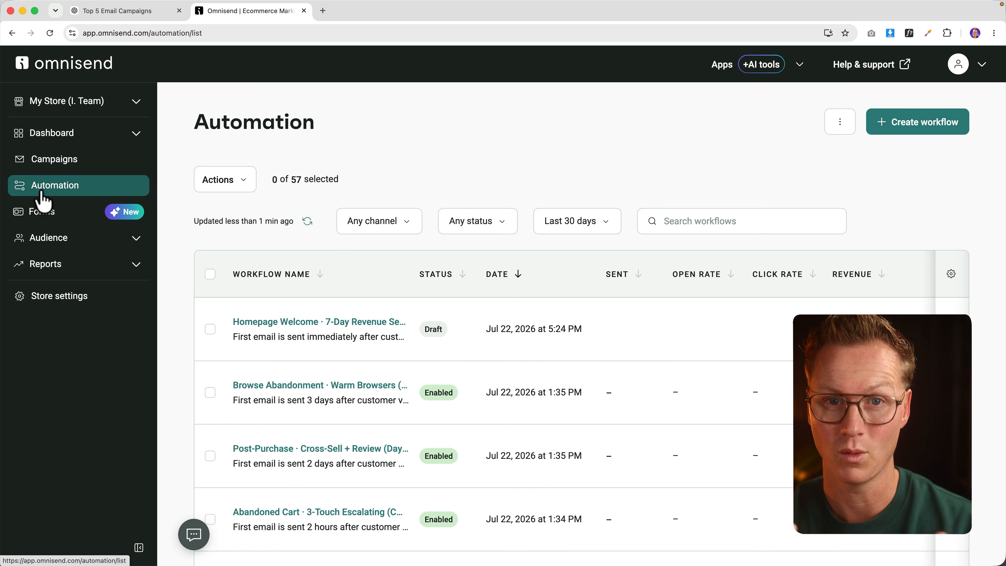
left_click(55, 238)
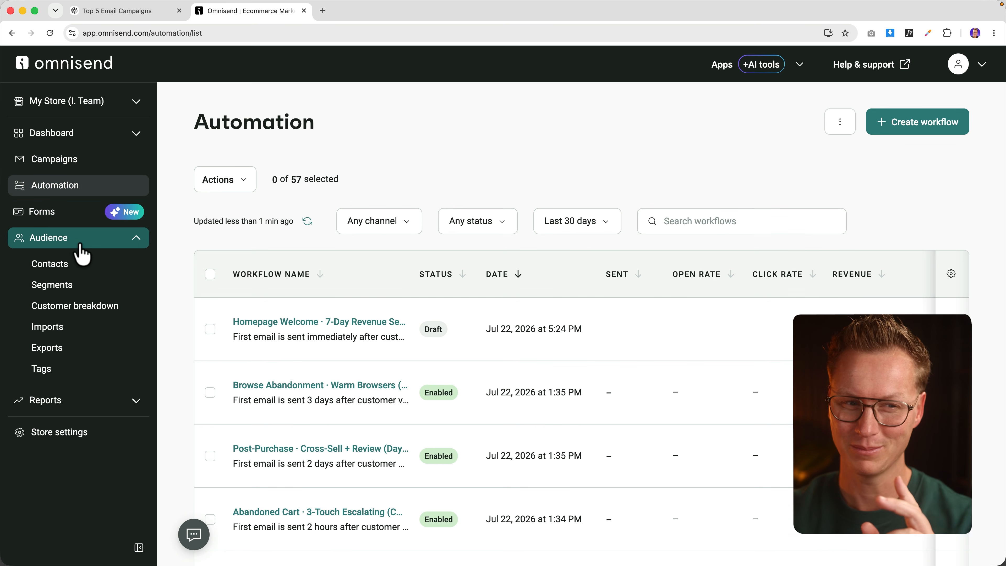
left_click(59, 293)
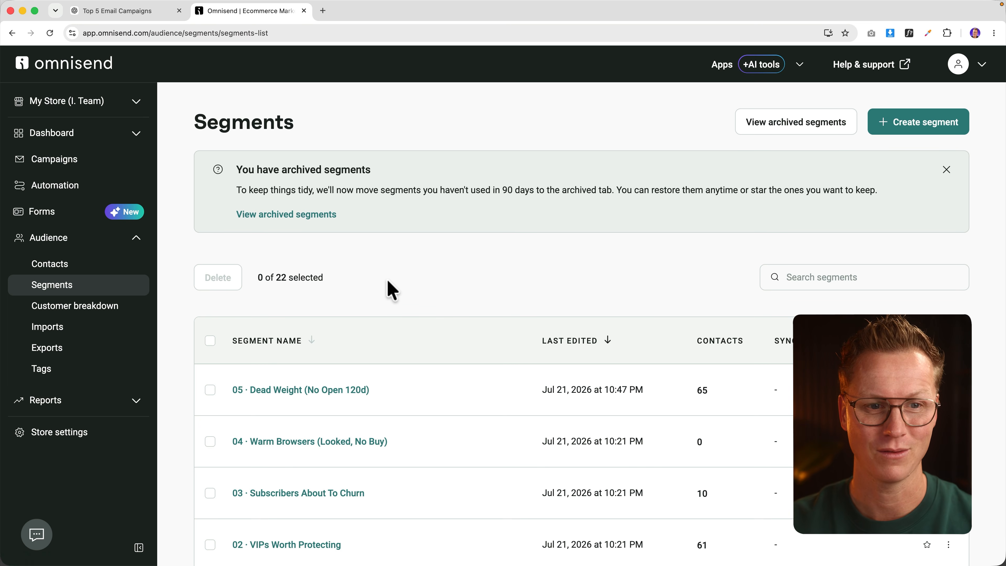
Step: Start a new segment and customize the pre-built Inactive contacts template
left_click(918, 133)
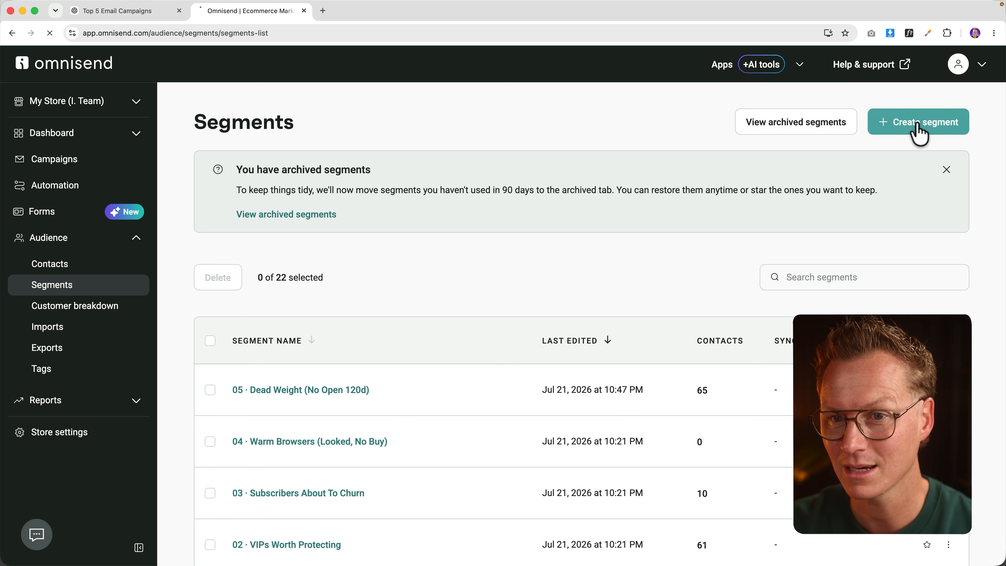
scroll(441, 284, "down", 5)
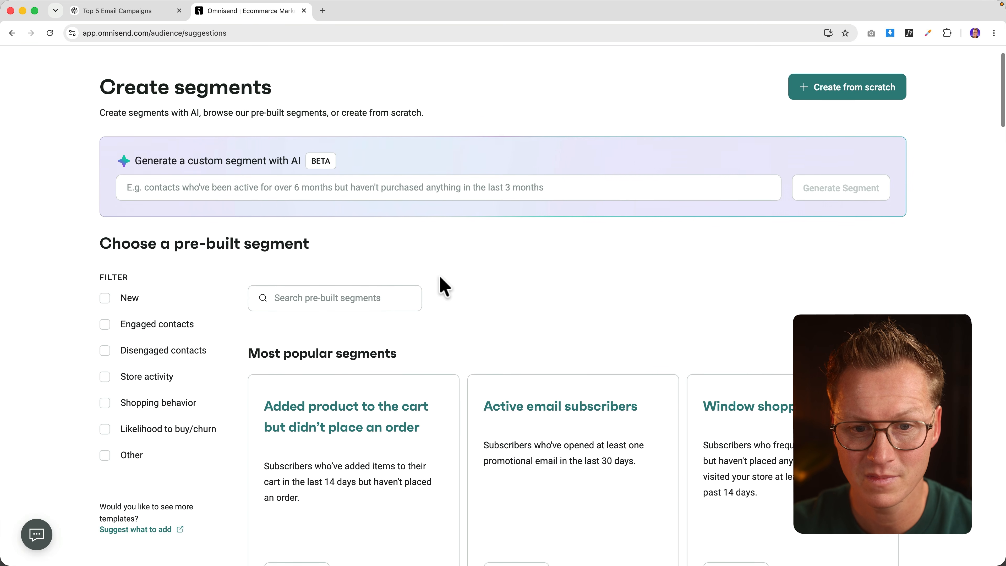
scroll(464, 279, "down", 8)
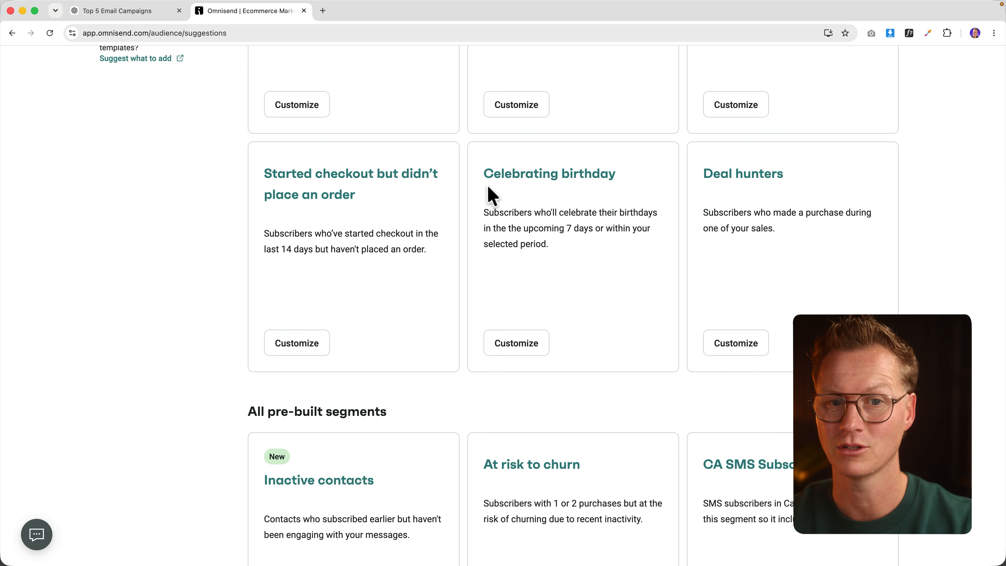
scroll(438, 198, "down", 7)
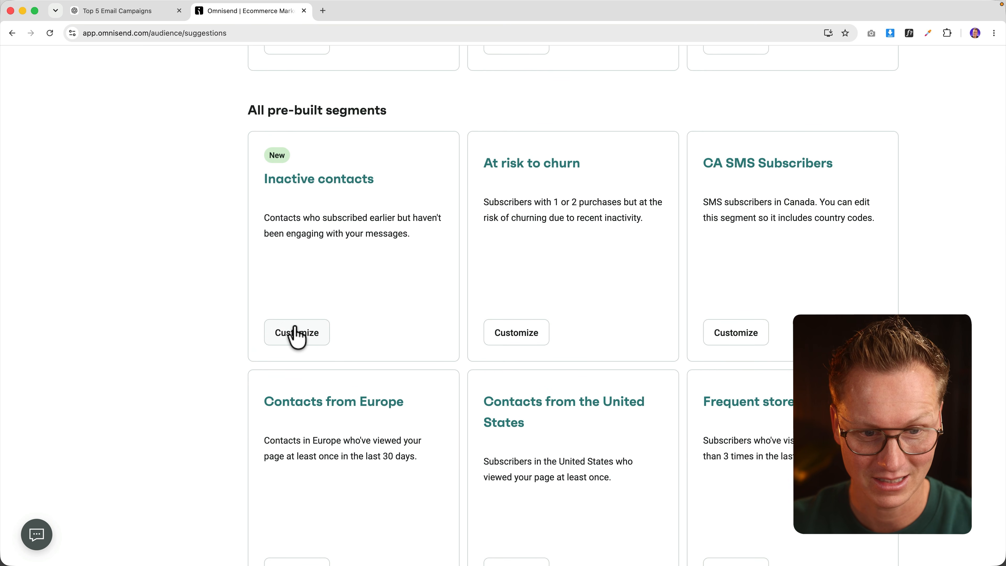
left_click(296, 337)
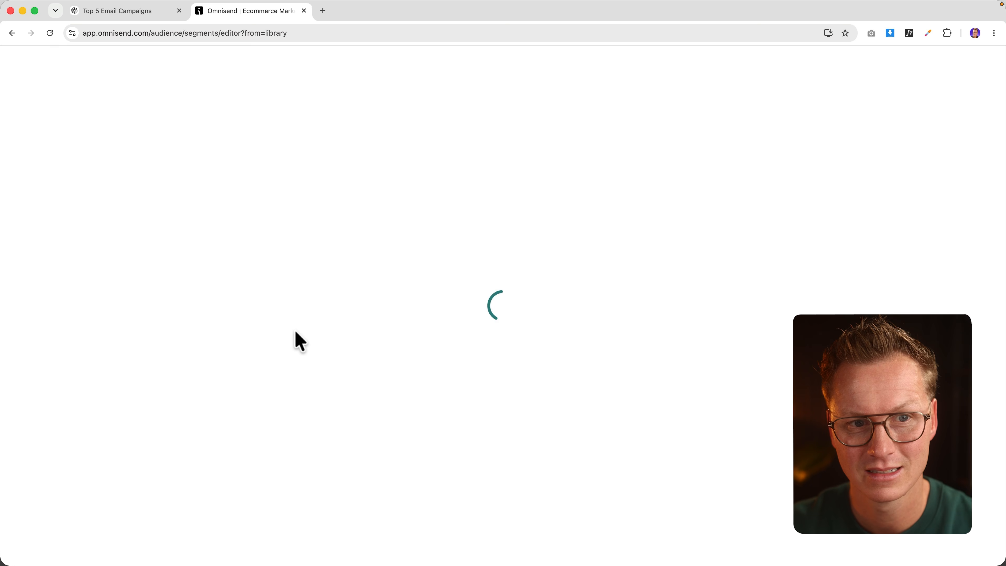
Step: Scroll through the Inactive contacts template's filter conditions
scroll(664, 265, "down", 6)
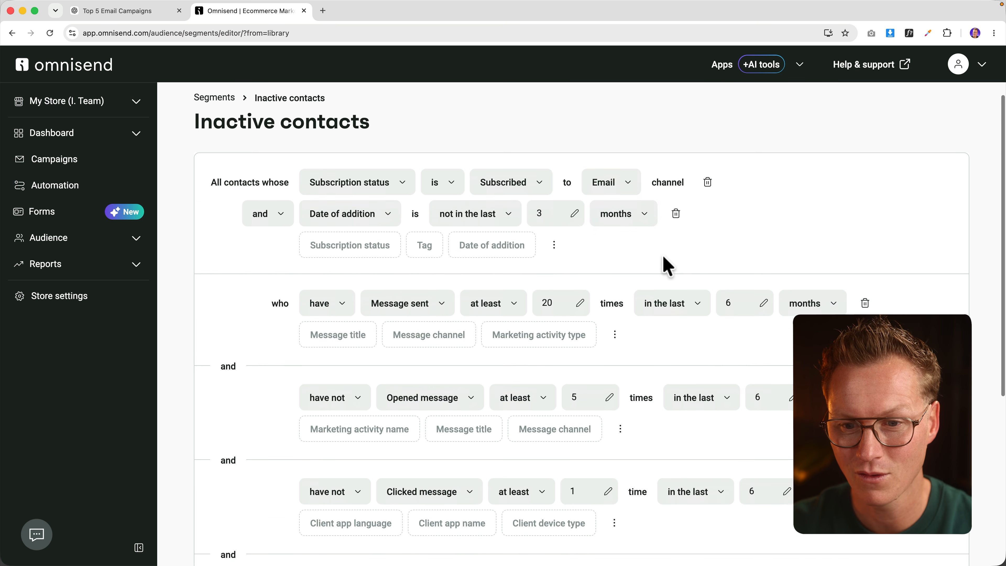
scroll(658, 265, "up", 6)
scroll(263, 197, "up", 1)
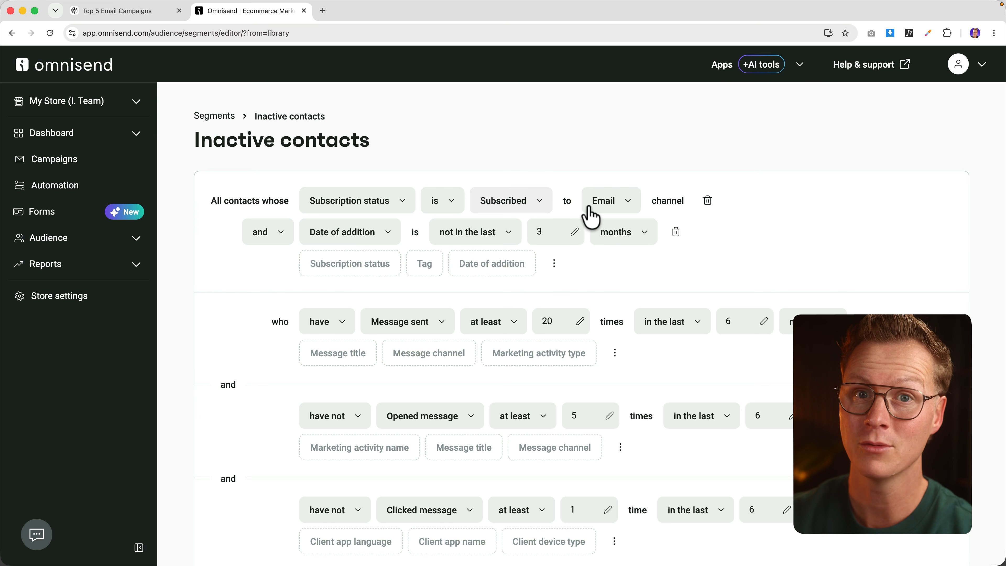
scroll(589, 215, "down", 1)
scroll(587, 206, "down", 2)
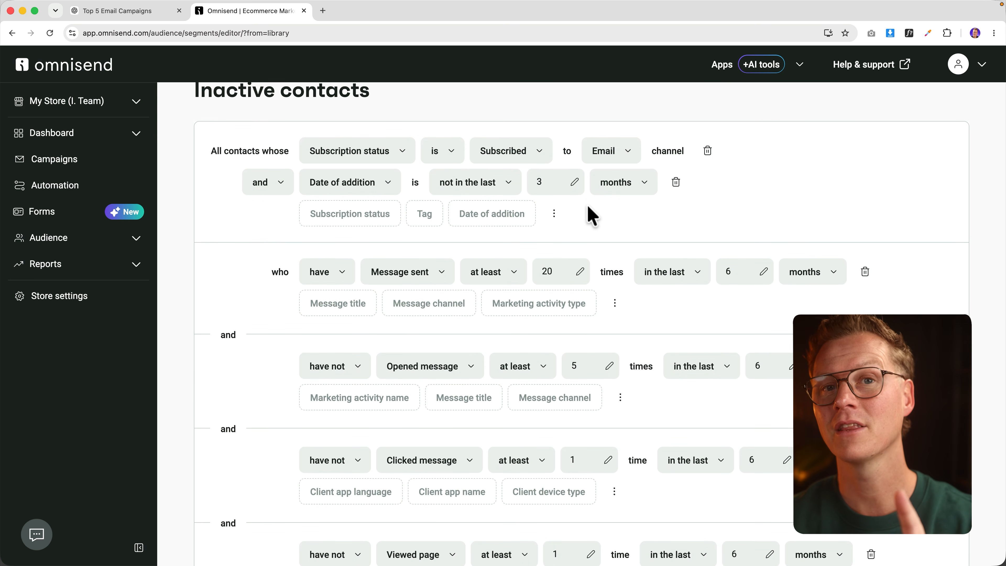
scroll(554, 188, "down", 1)
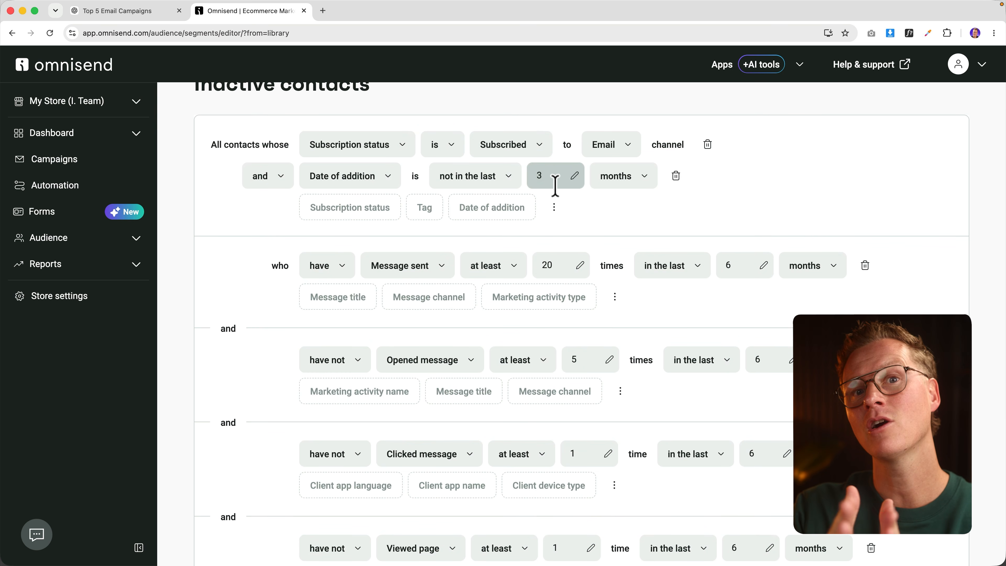
scroll(556, 186, "down", 5)
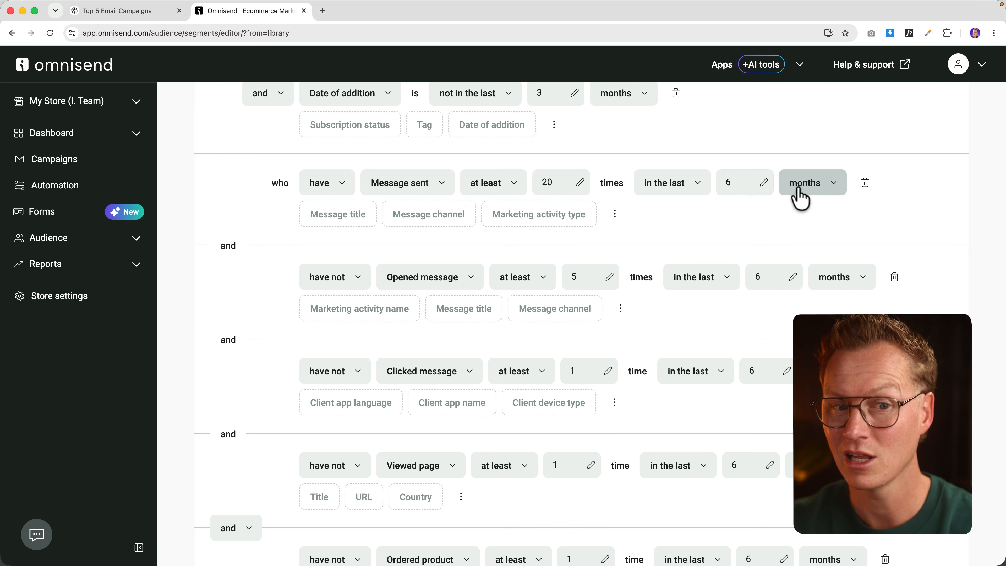
scroll(644, 214, "down", 5)
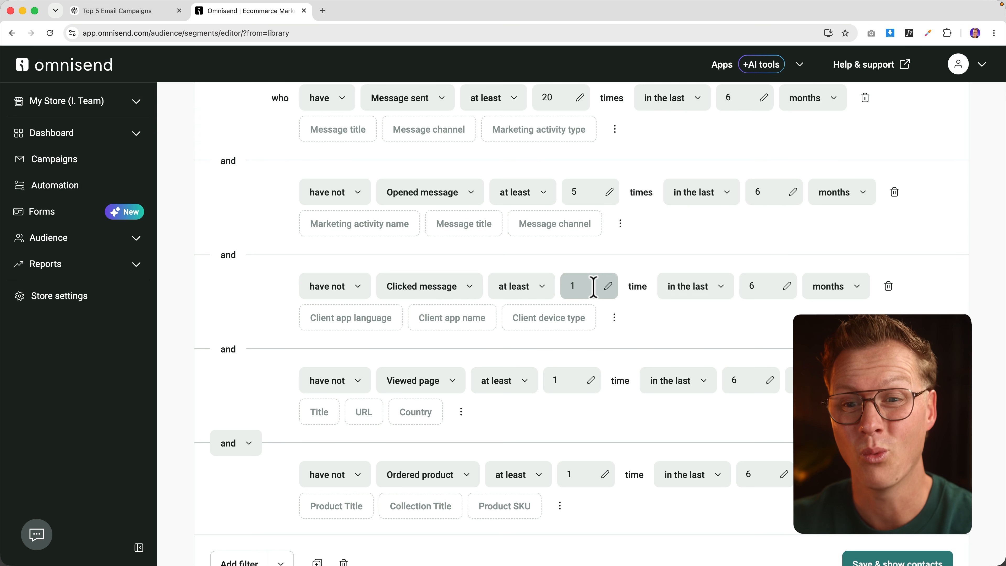
scroll(584, 286, "down", 2)
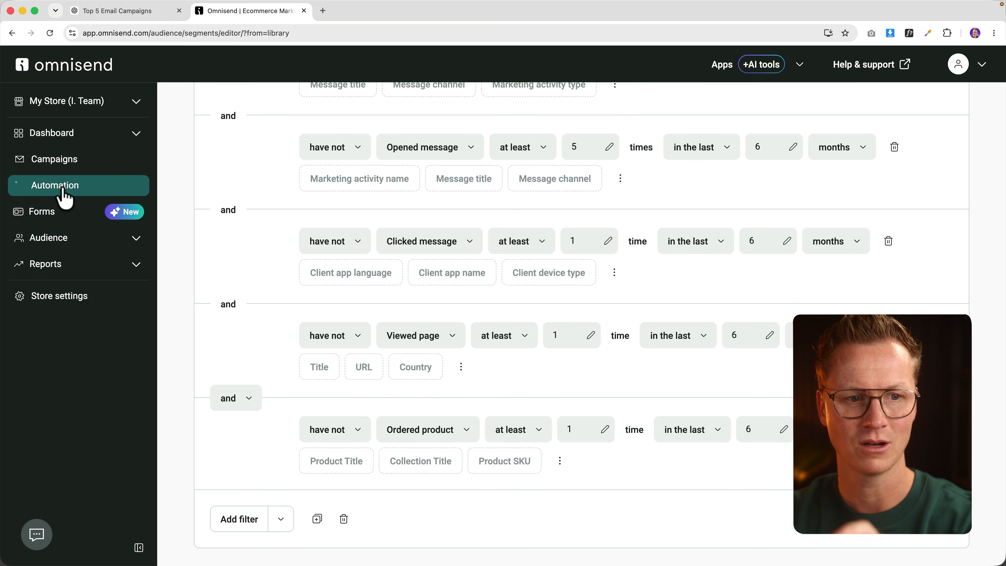
Step: Open the Automation list and start a new workflow to view the pre-built templates
left_click(62, 189)
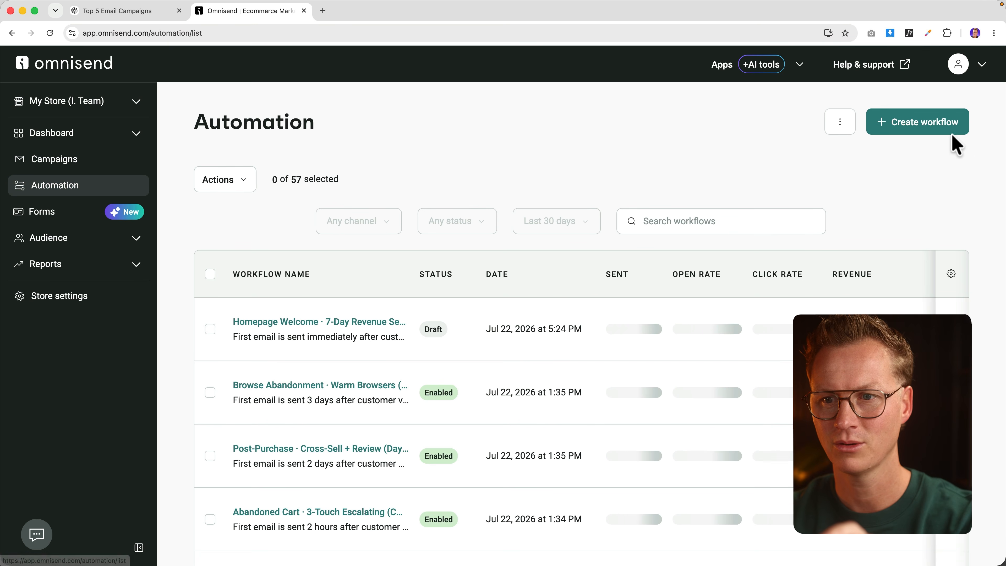
left_click(944, 126)
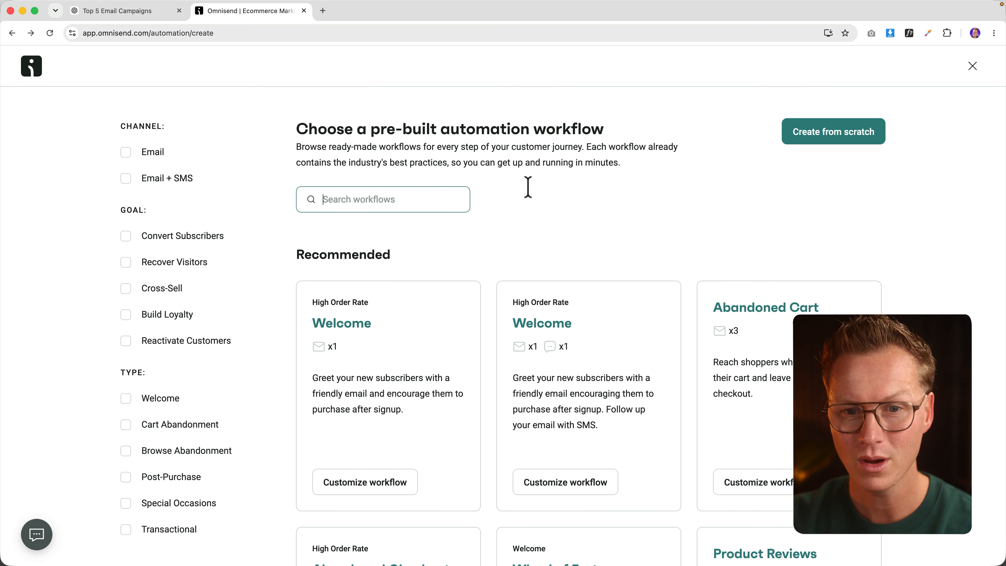
Step: In ChatGPT, draft a prompt for an 'Inactive Last 90 Days' segment and a 3-email, 20%-off workflow
left_click(139, 11)
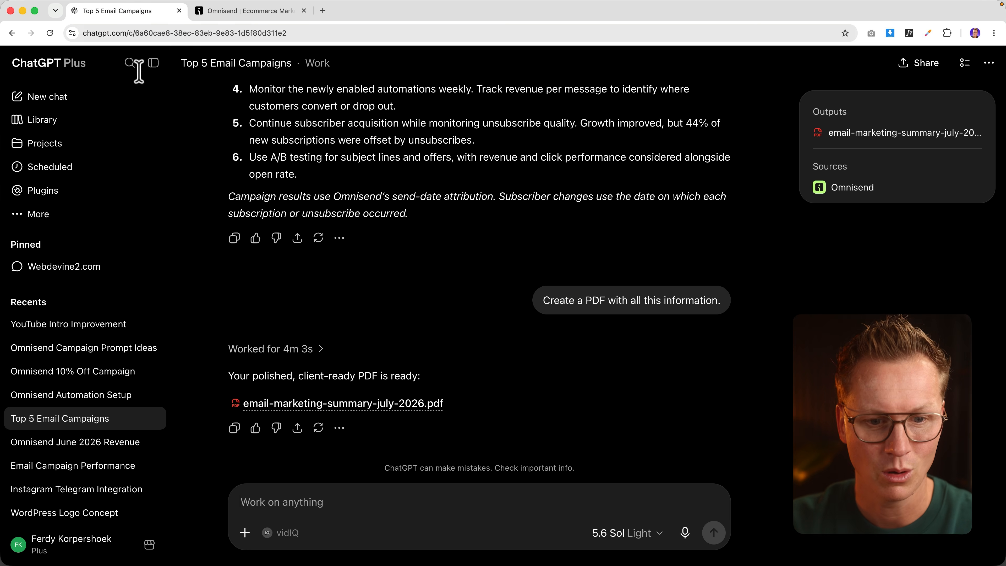
left_click(327, 502)
type("Create a seg")
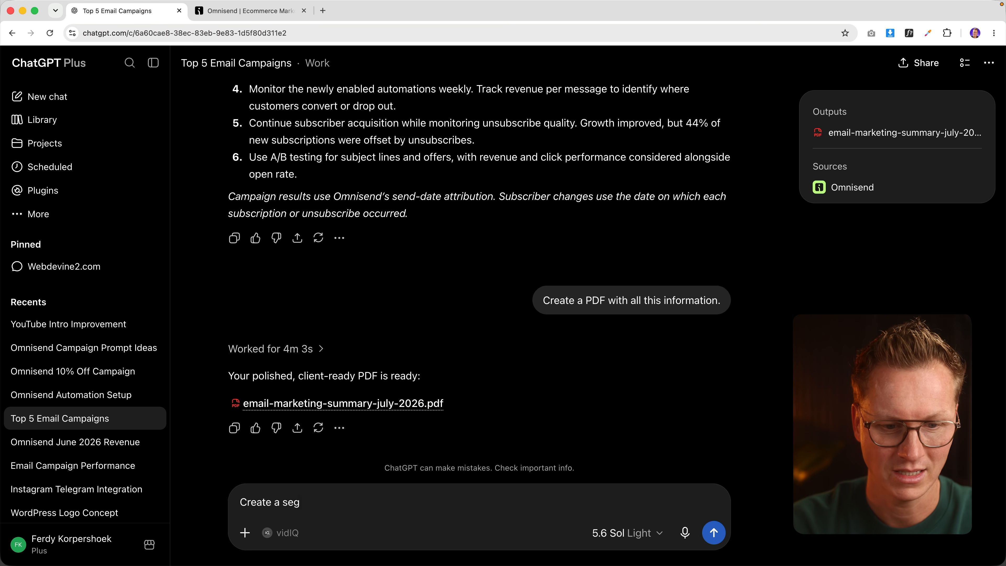
type("ment for people that have not opened any email from us in the last 90 days. Place them in the segment called \"Inactive Last 90 Days\".  Create an automations workflow with 3 emails in 7 days telling them that we value them and want to give them 20% discount on anything. That should be the first email.  2 days later, remind them of the discount, show the best selling products of our store")
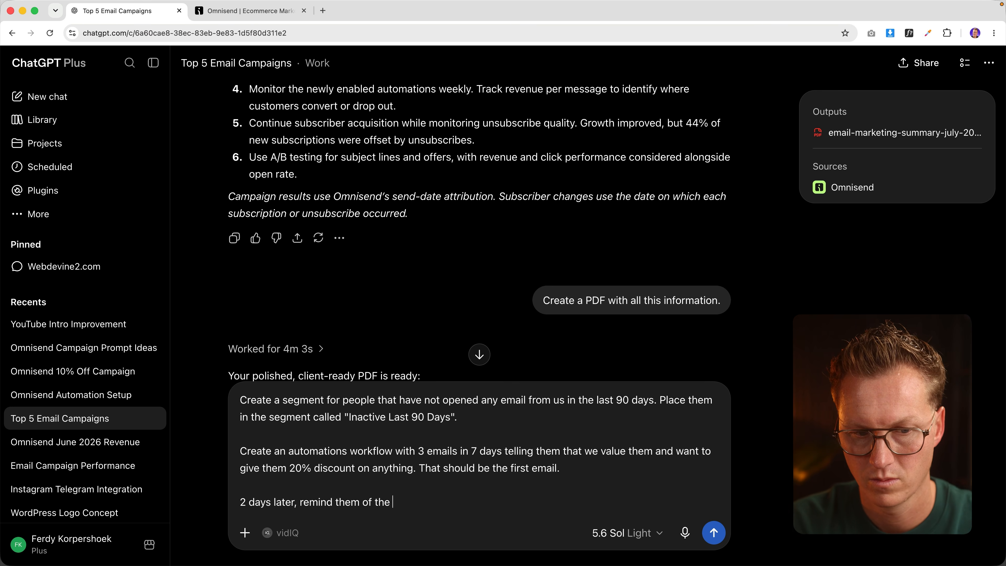
type(" and tell them that the discount is valid for another 4 days.  3 days later, tell them that the discount is available for 24 hours, and that it is increased to 25%. Last chance.")
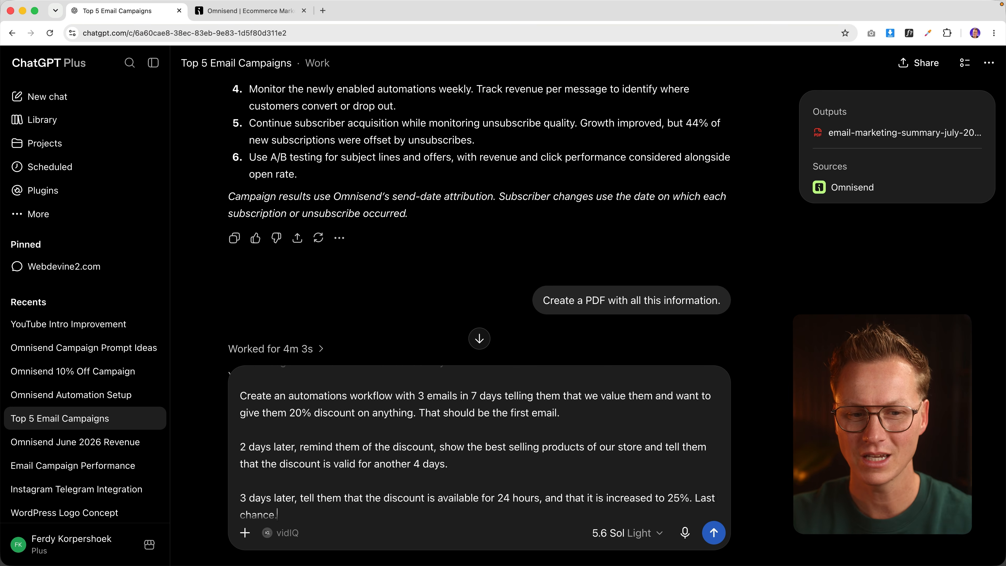
scroll(390, 491, "up", 3)
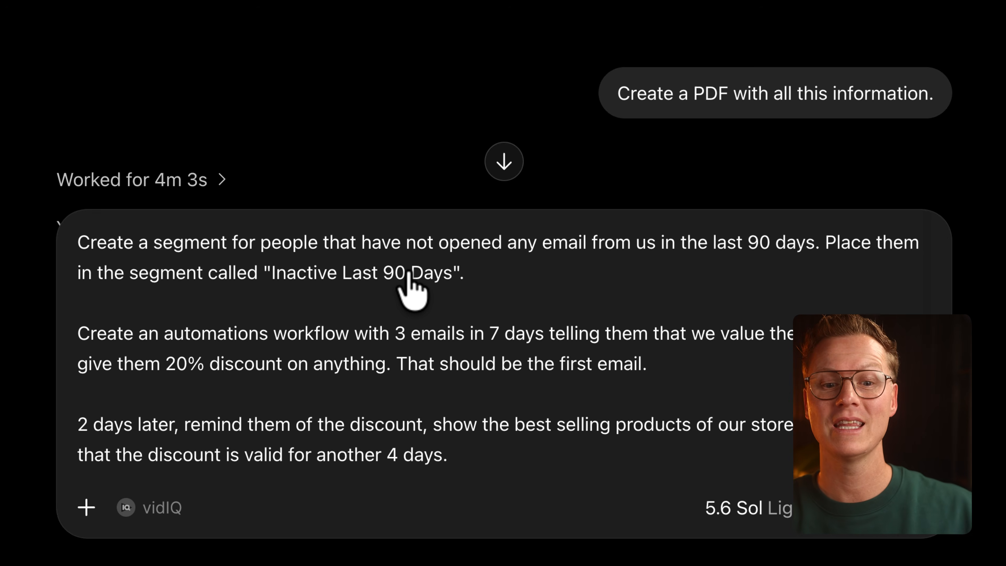
scroll(297, 331, "down", 3)
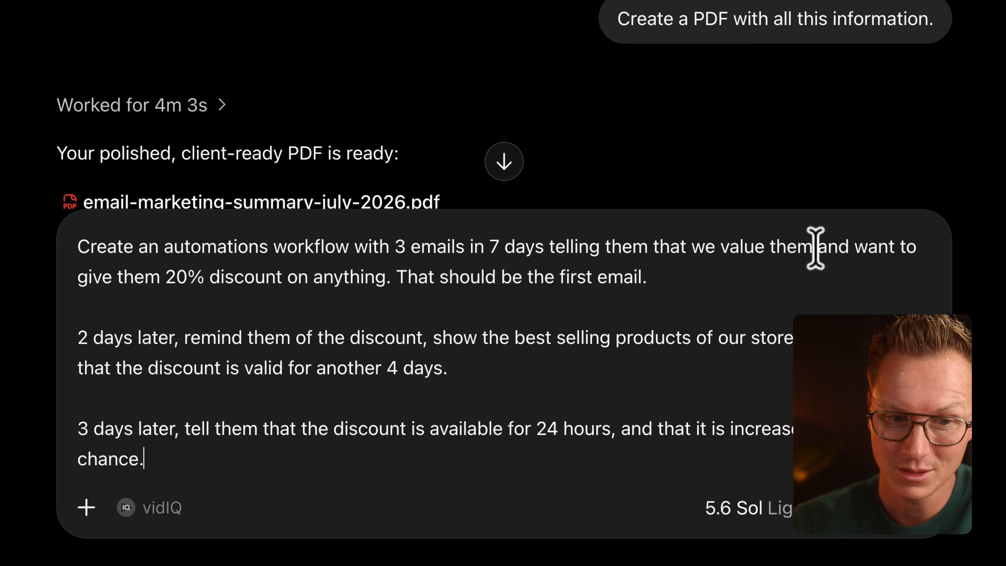
scroll(344, 299, "down", 1)
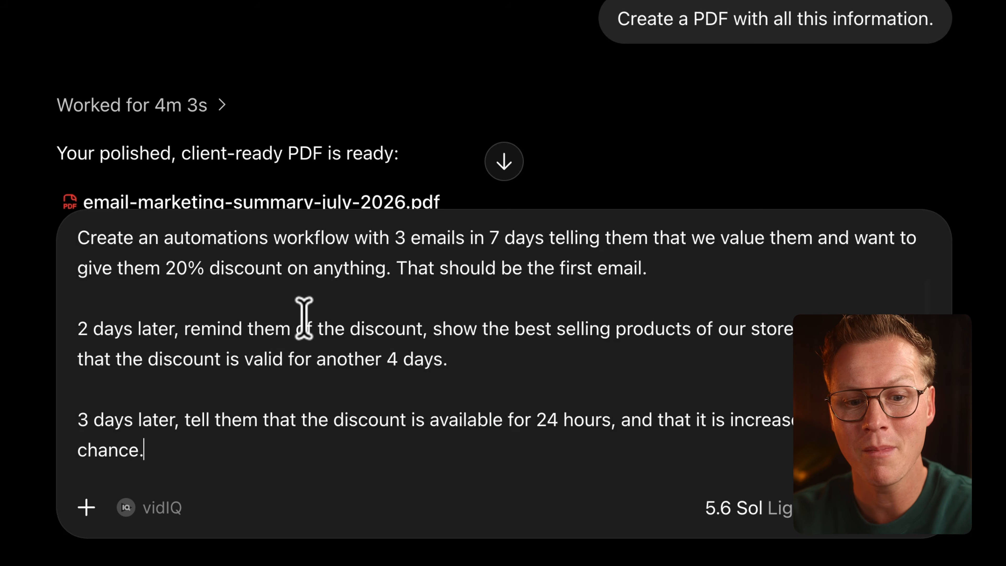
scroll(355, 319, "up", 1)
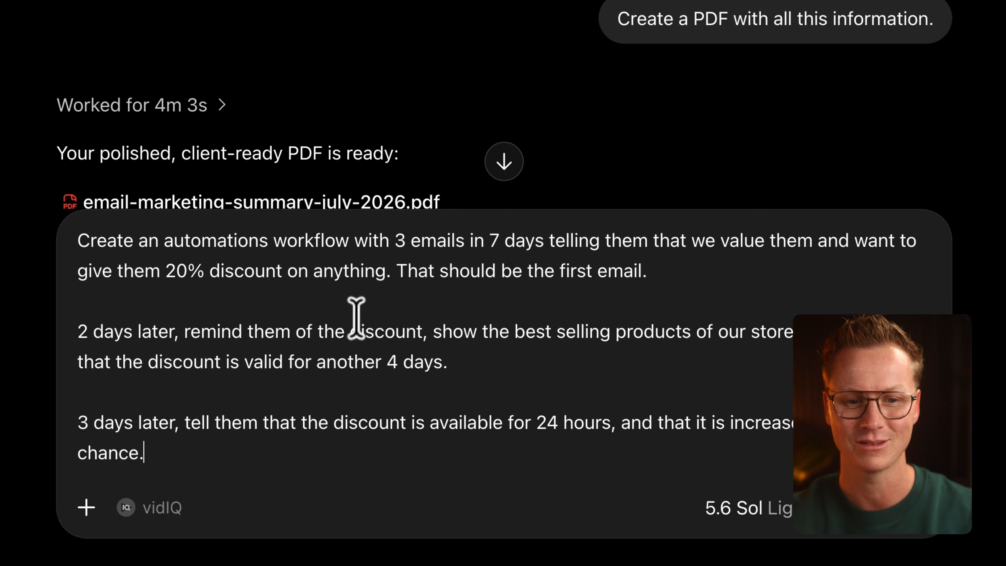
scroll(384, 331, "down", 3)
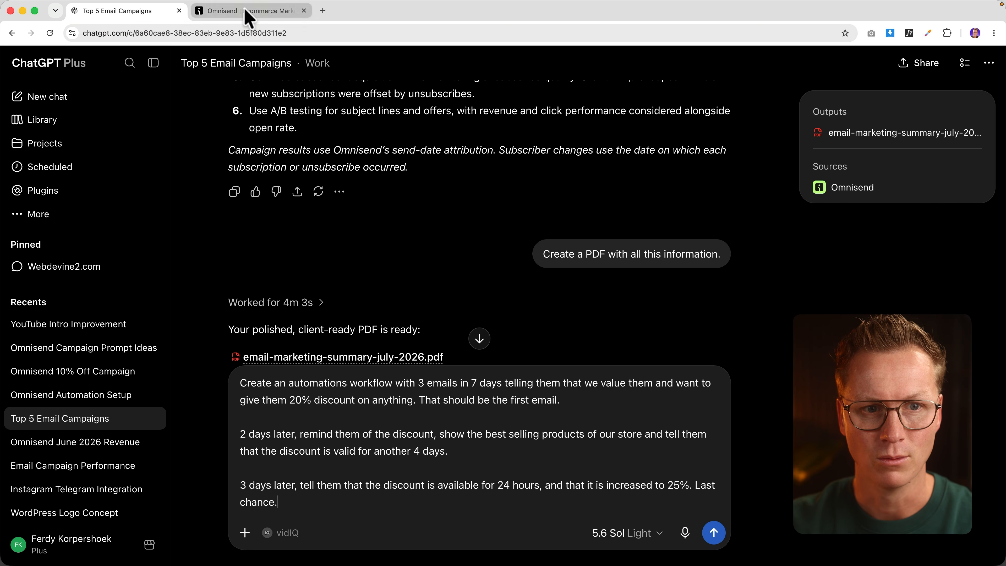
Step: Look over Omnisend's existing segments and automation workflows, then return to the drafted ChatGPT prompt
left_click(248, 11)
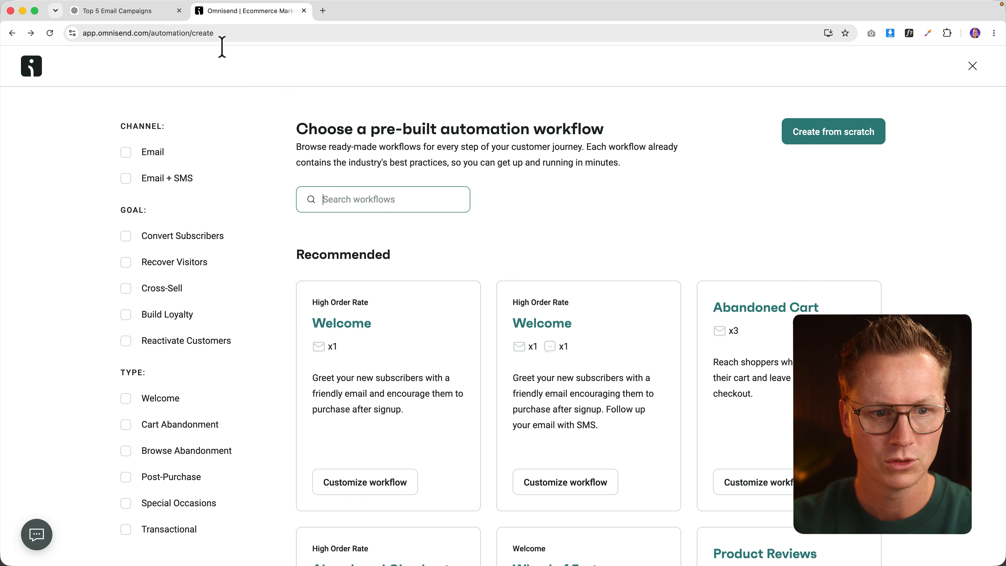
left_click(32, 66)
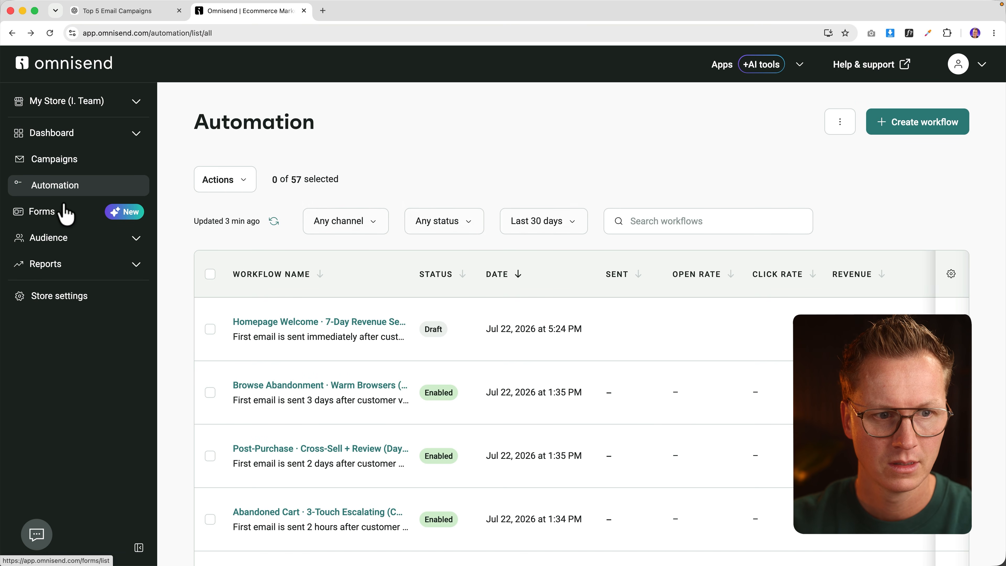
left_click(63, 241)
left_click(59, 286)
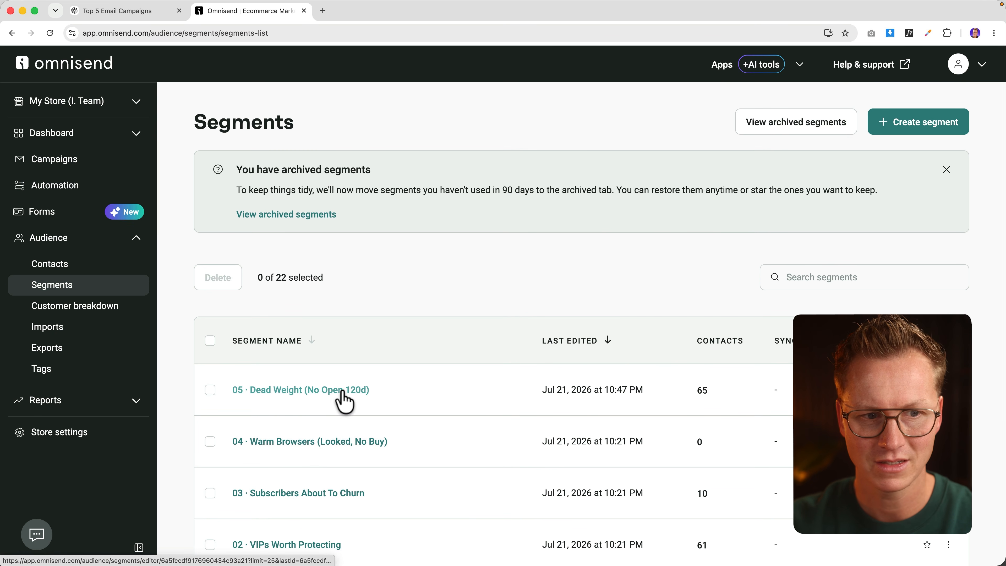
left_click(56, 188)
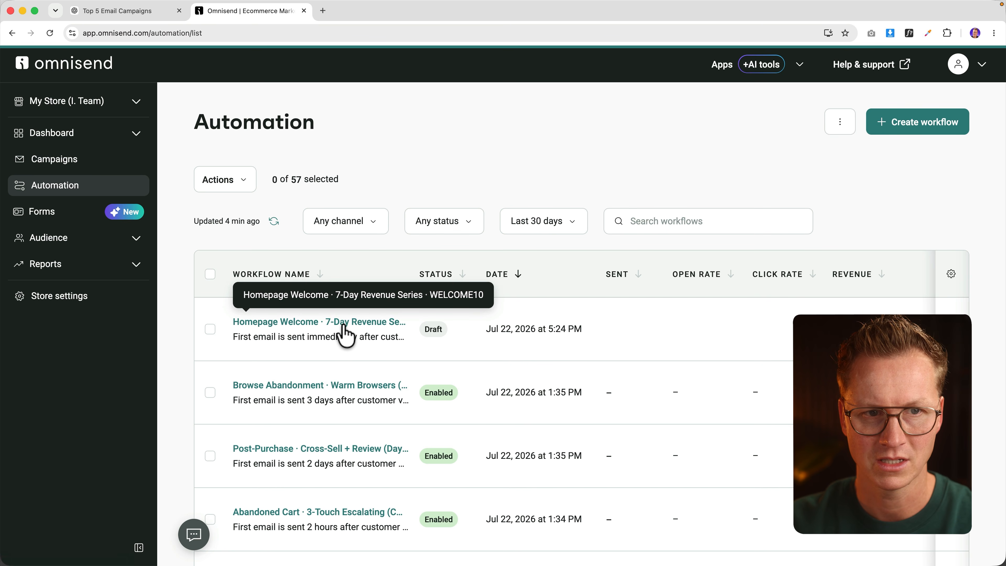
left_click(147, 11)
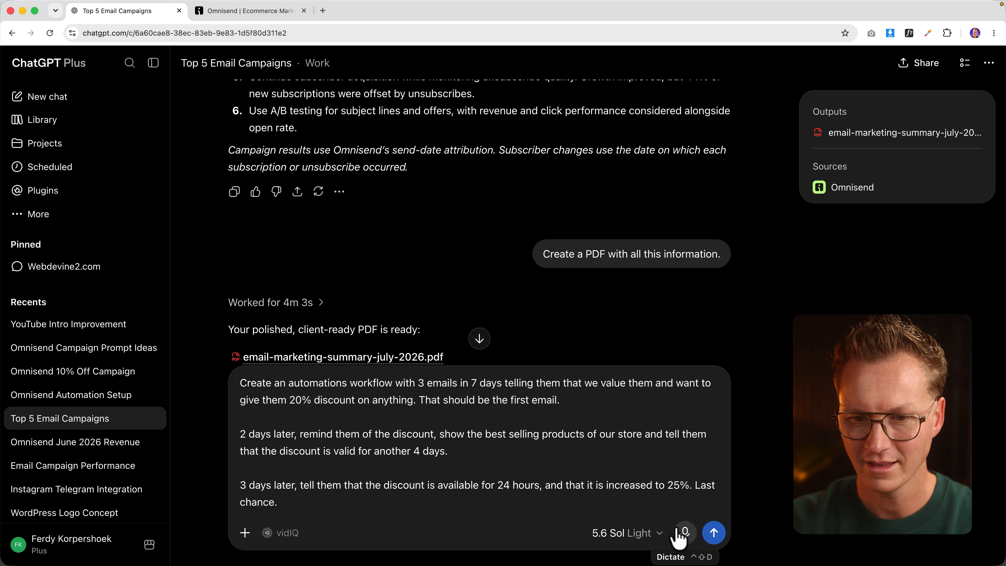
Step: Send the win-back automation request and scroll through ChatGPT's reply
left_click(713, 532)
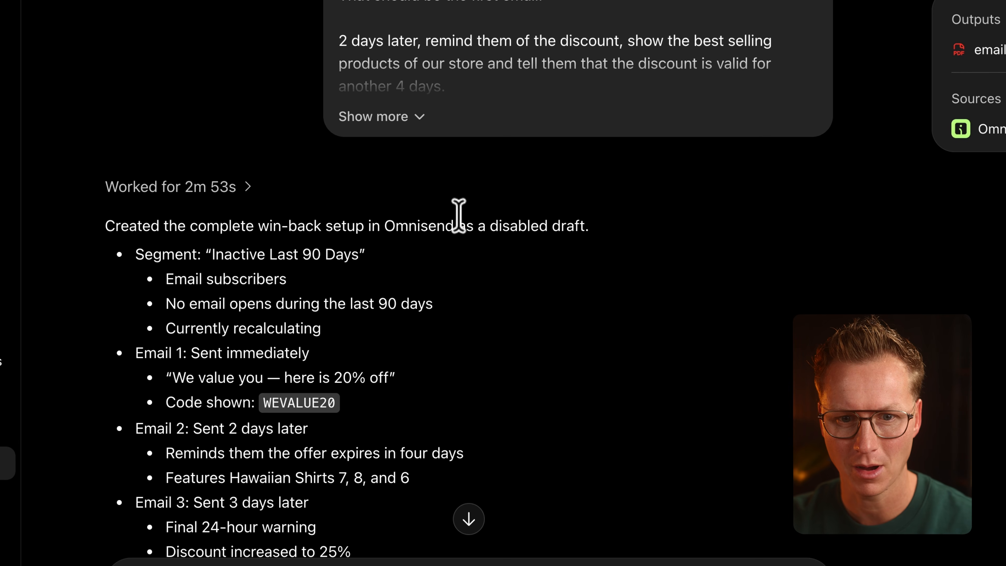
scroll(489, 218, "down", 1)
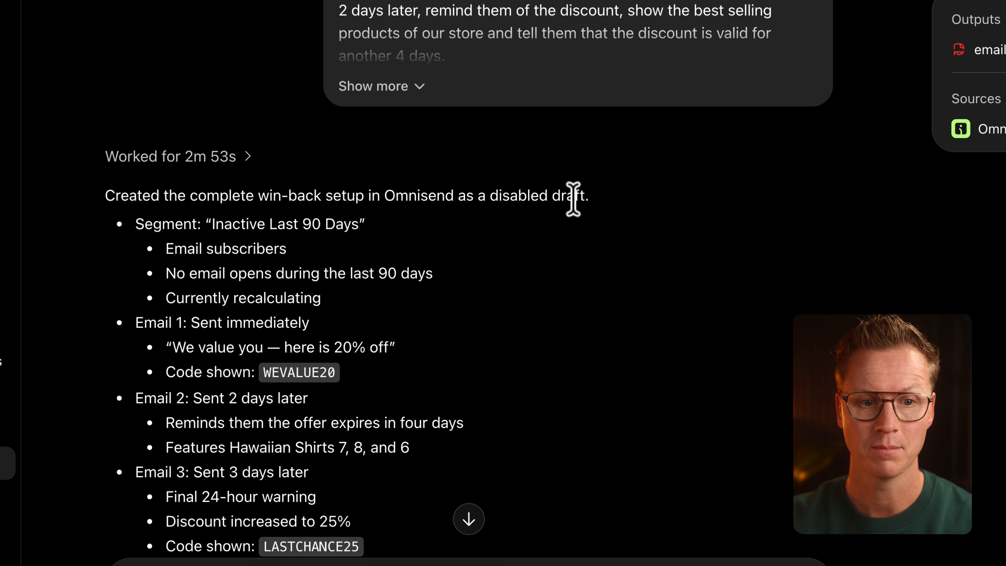
scroll(369, 194, "down", 2)
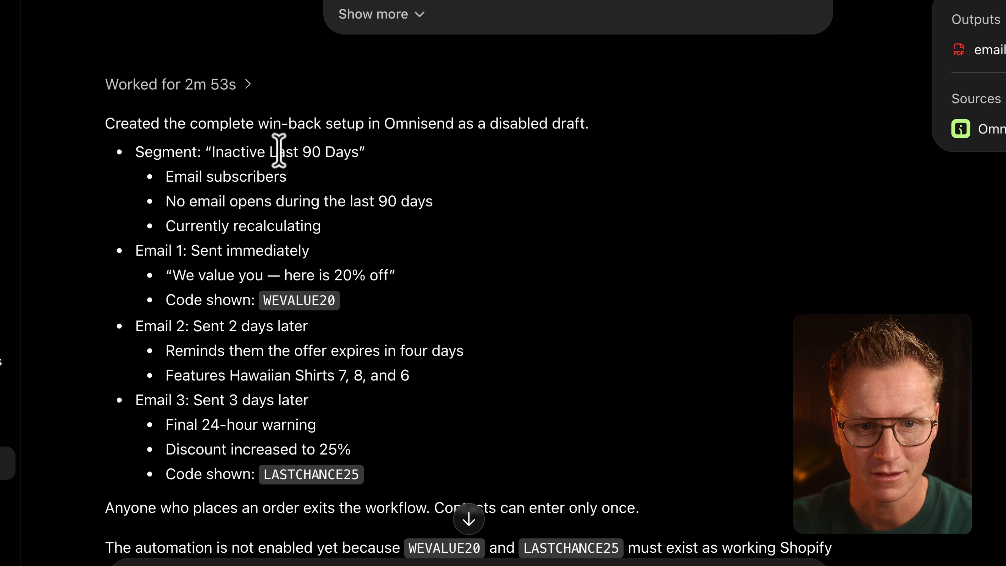
left_click_drag(167, 177, 336, 231)
left_click(375, 238)
Step: Highlight the LASTCHANCE25 and WEVALUE20 discount codes in the reply
scroll(204, 146, "down", 3)
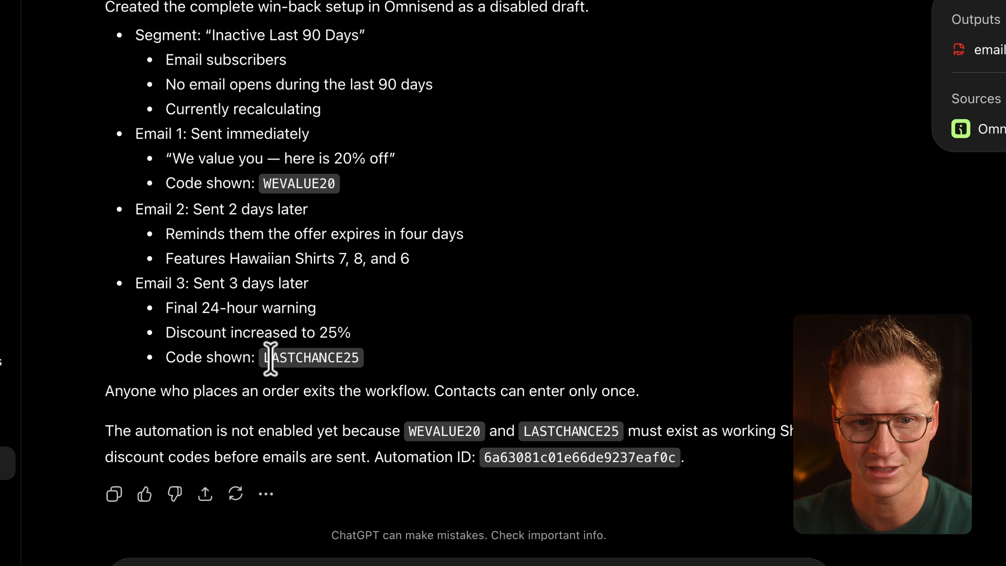
left_click_drag(270, 358, 325, 353)
left_click(283, 361)
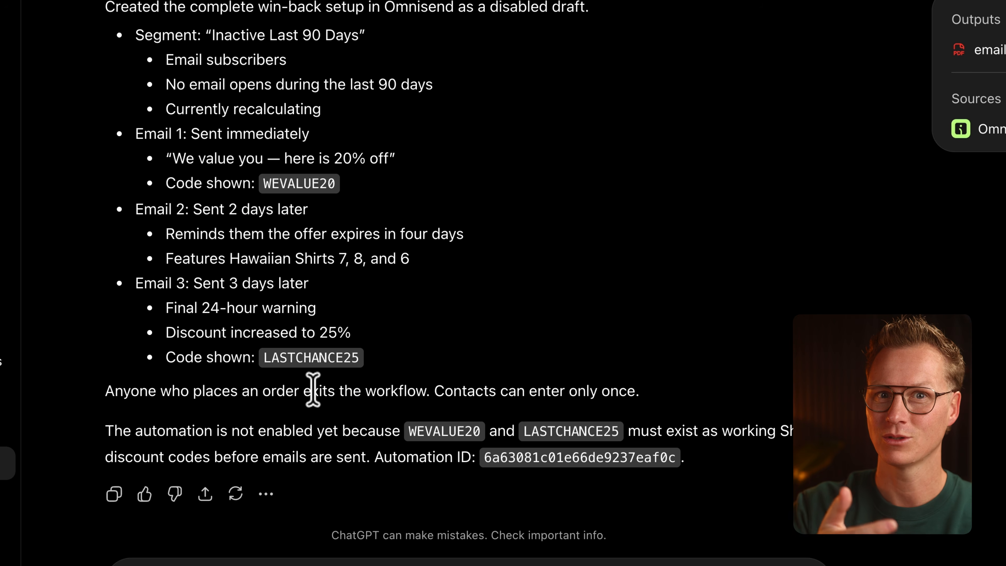
left_click_drag(277, 354, 338, 354)
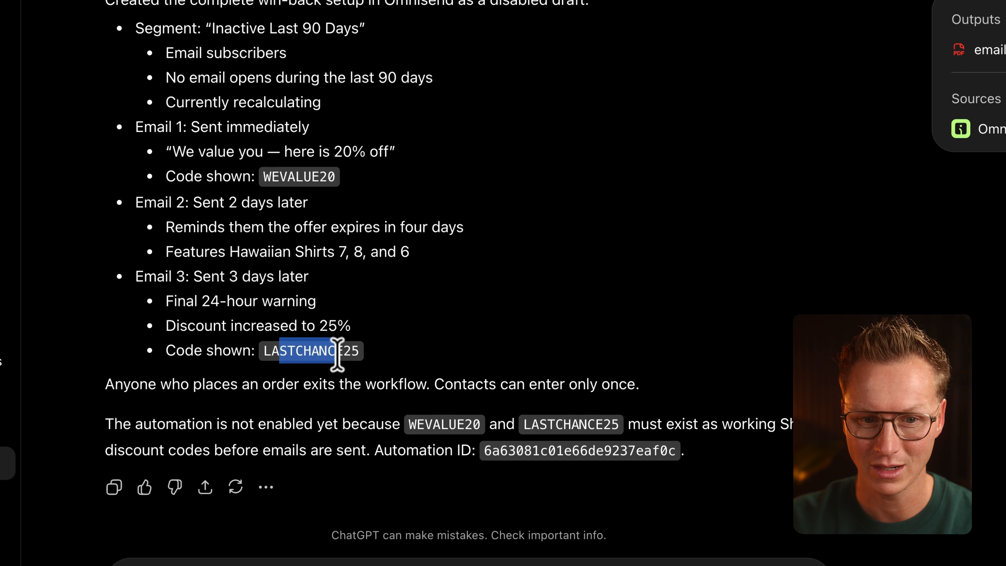
left_click(344, 275)
left_click_drag(263, 190, 328, 180)
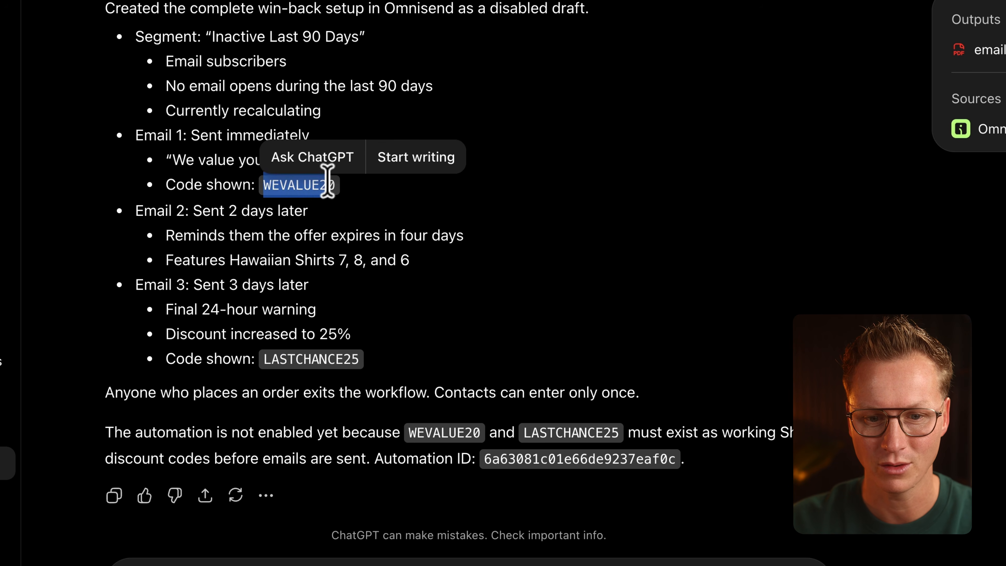
left_click(449, 299)
scroll(449, 299, "down", 1)
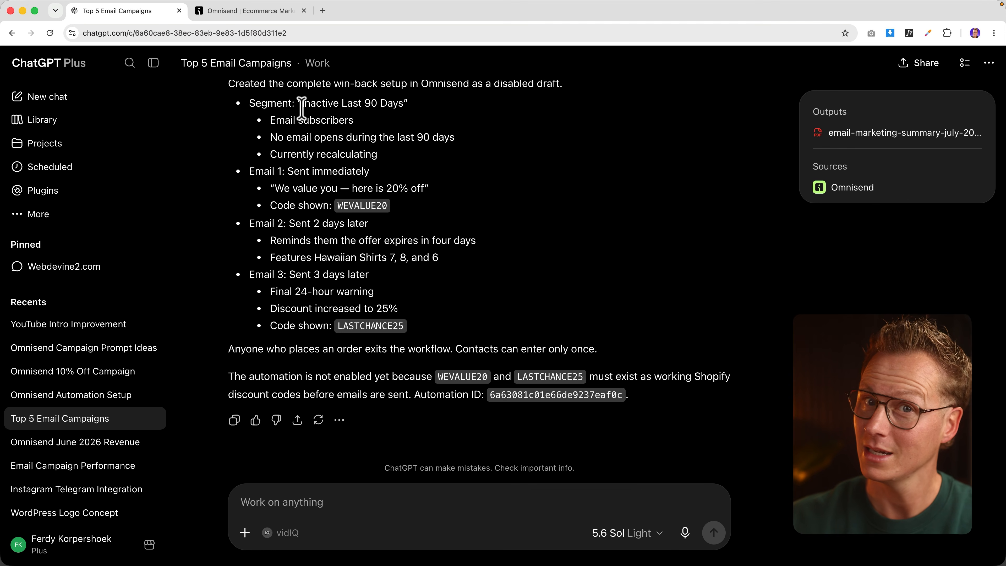
Step: Inspect the draft 'Win-Back - Inactive Last 90 Days - 7 Day Offer' workflow's emails, then expand Audience back in Omnisend
left_click(260, 12)
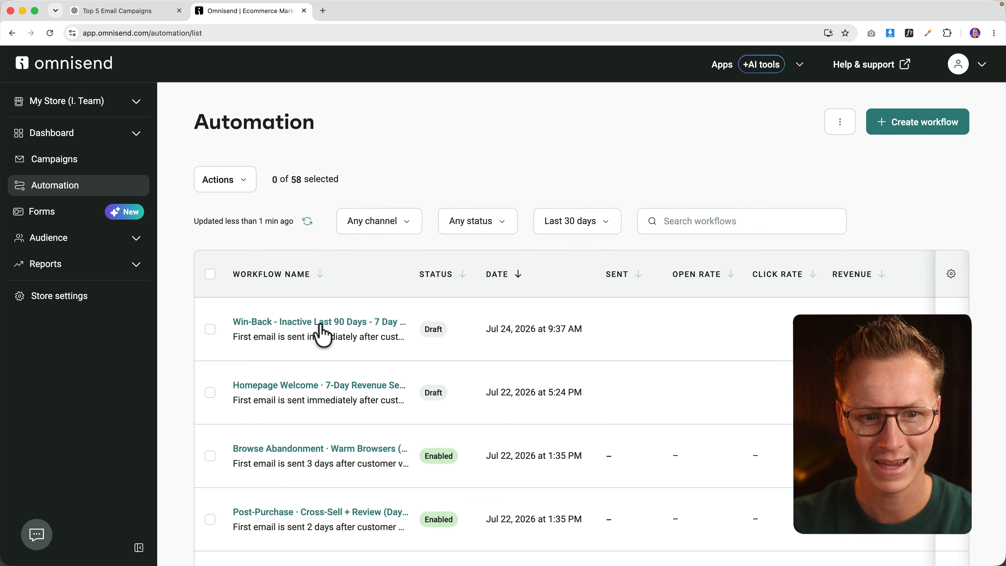
left_click(321, 333)
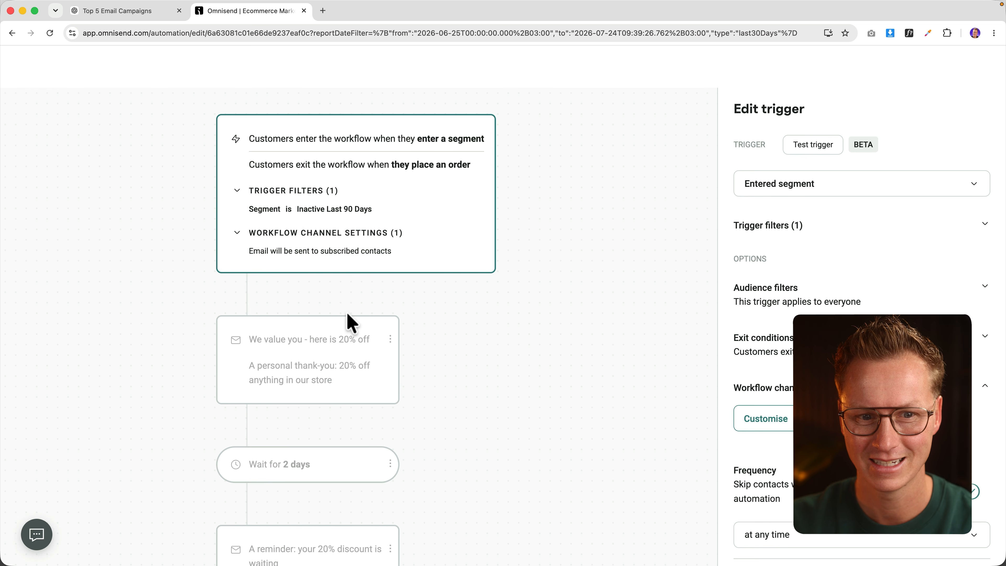
scroll(491, 317, "down", 10)
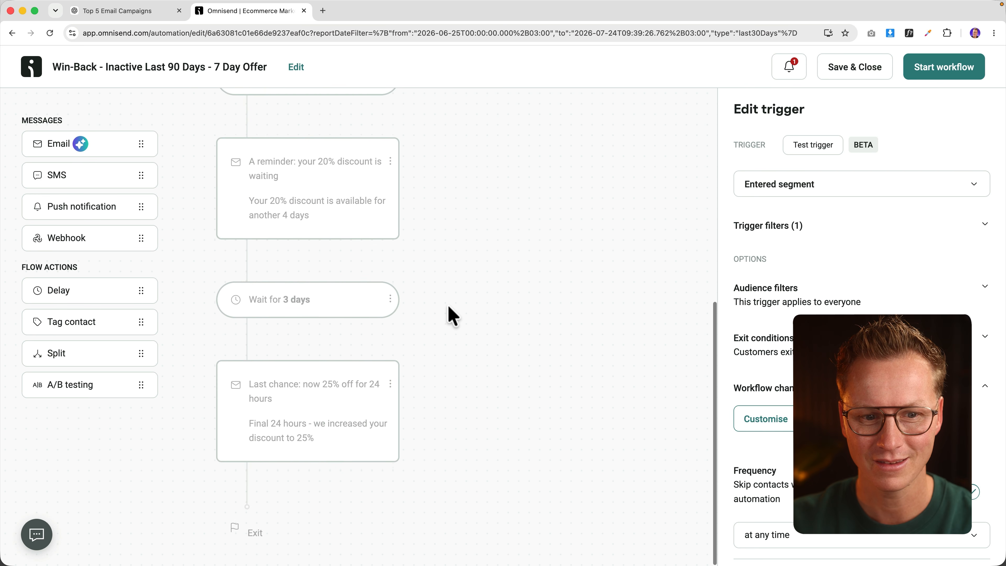
scroll(242, 131, "up", 10)
left_click(31, 67)
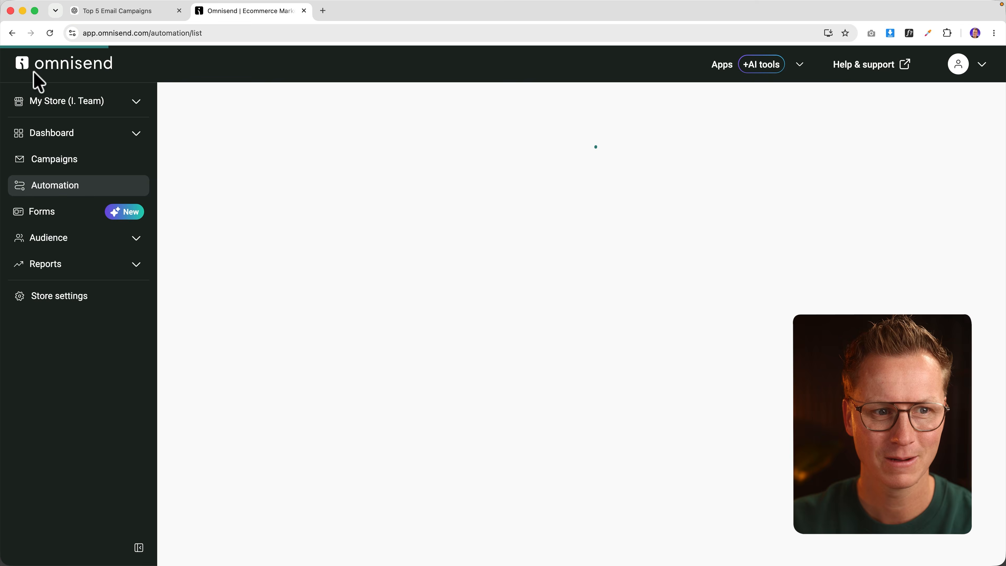
left_click(67, 240)
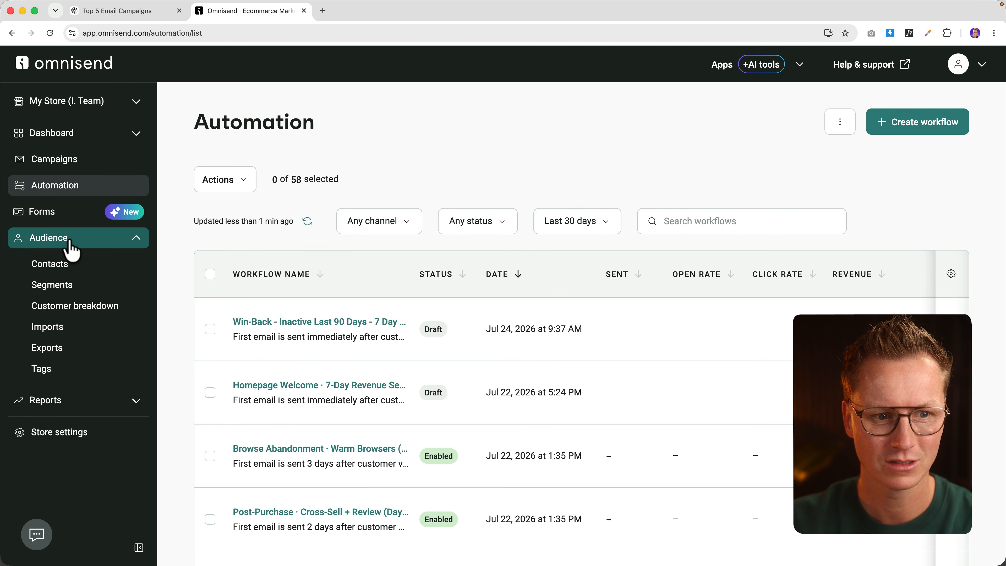
left_click(63, 286)
scroll(329, 315, "down", 3)
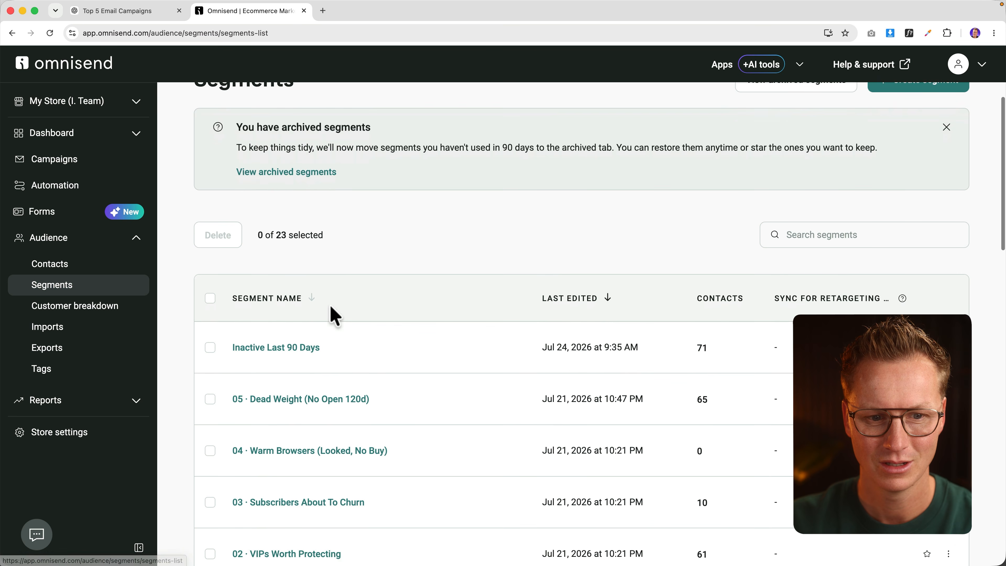
left_click(280, 332)
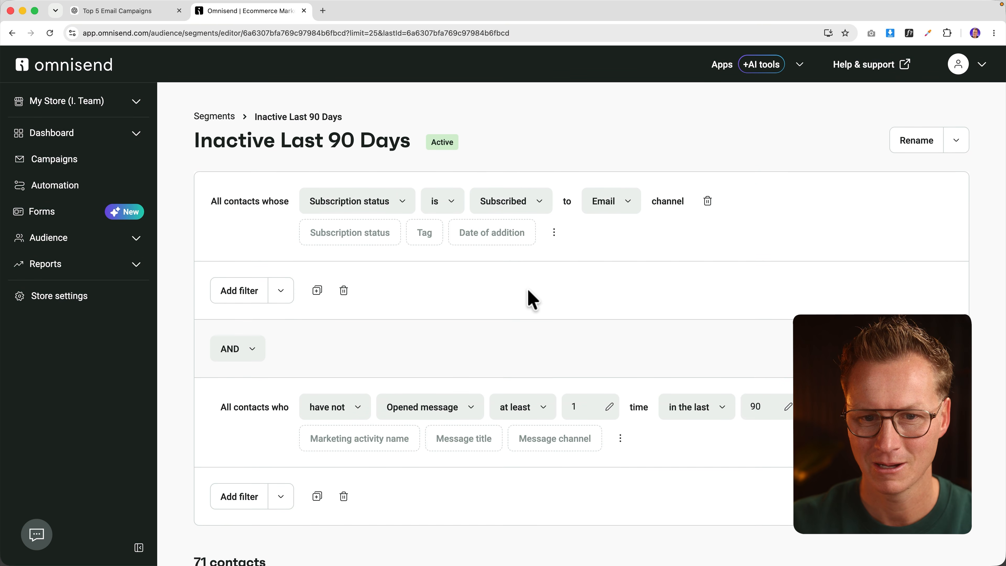
scroll(529, 298, "down", 3)
scroll(526, 286, "up", 3)
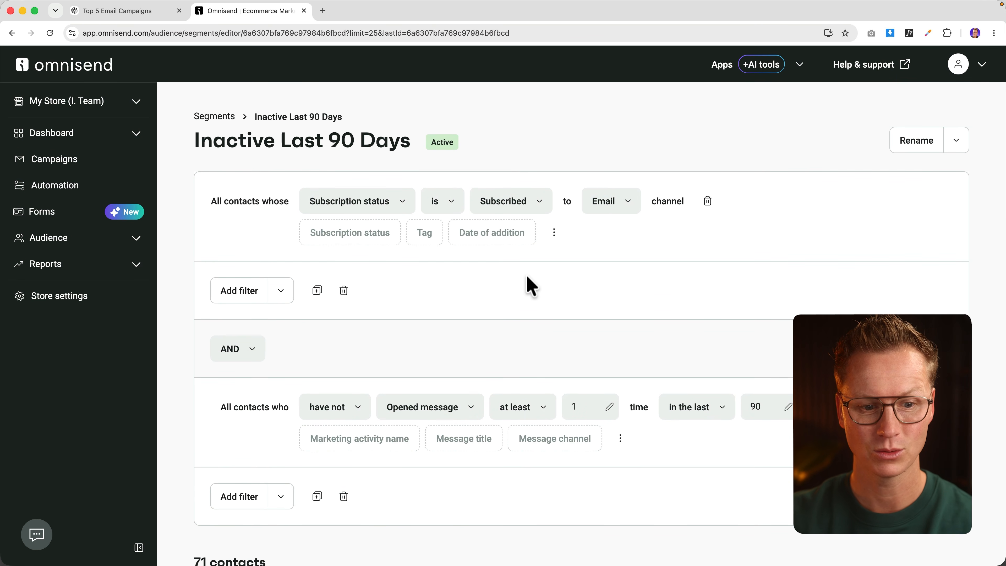
scroll(511, 286, "down", 2)
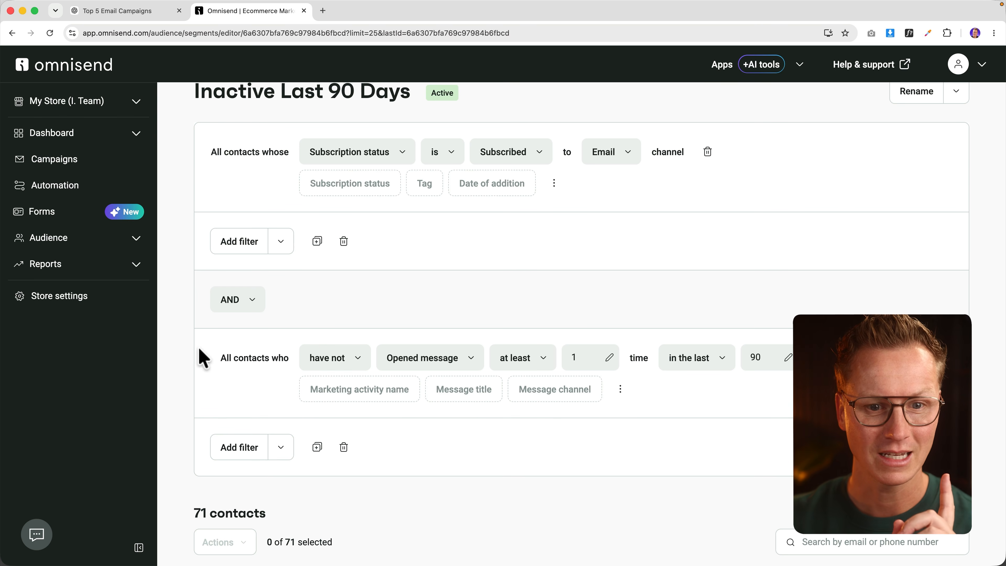
scroll(357, 337, "up", 2)
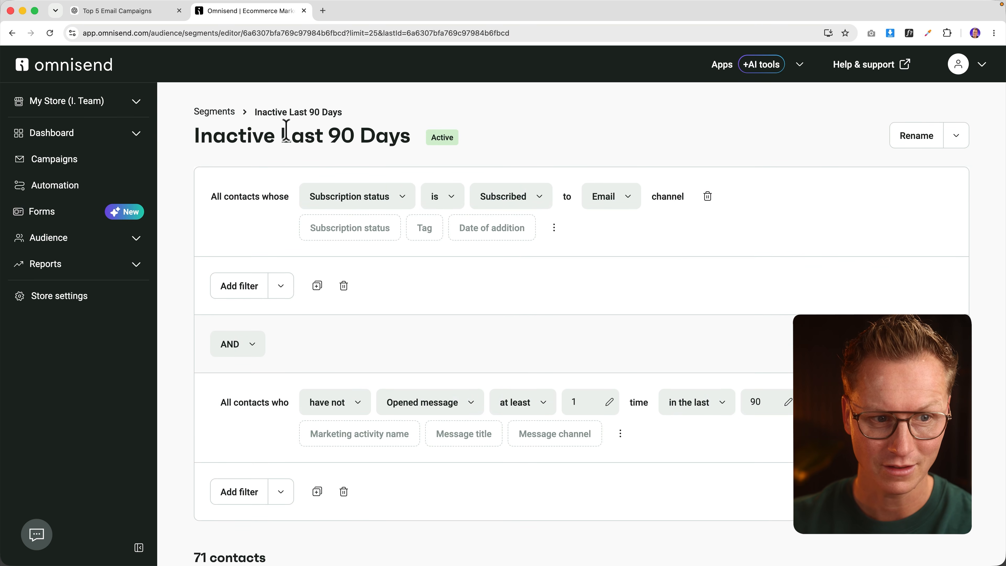
left_click(69, 186)
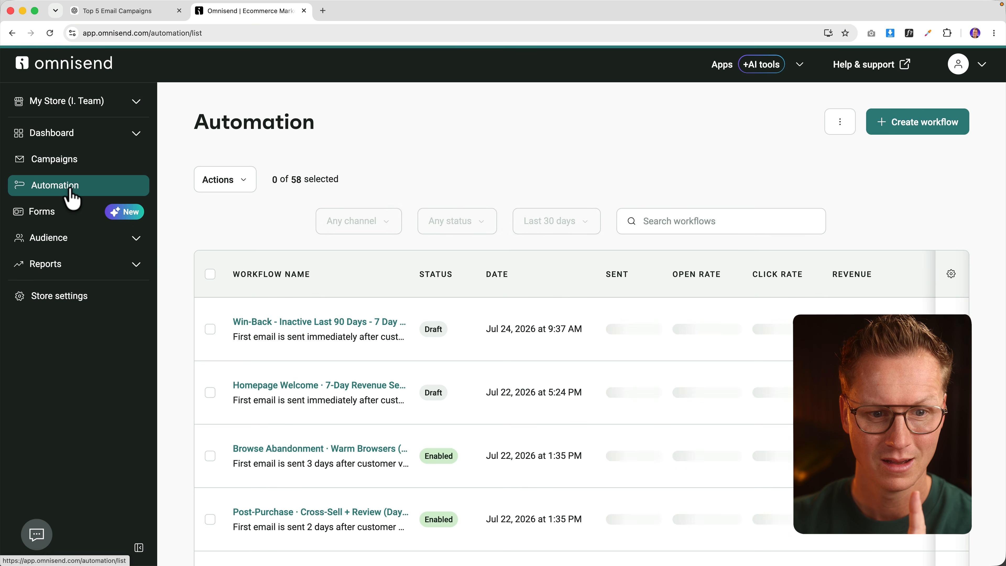